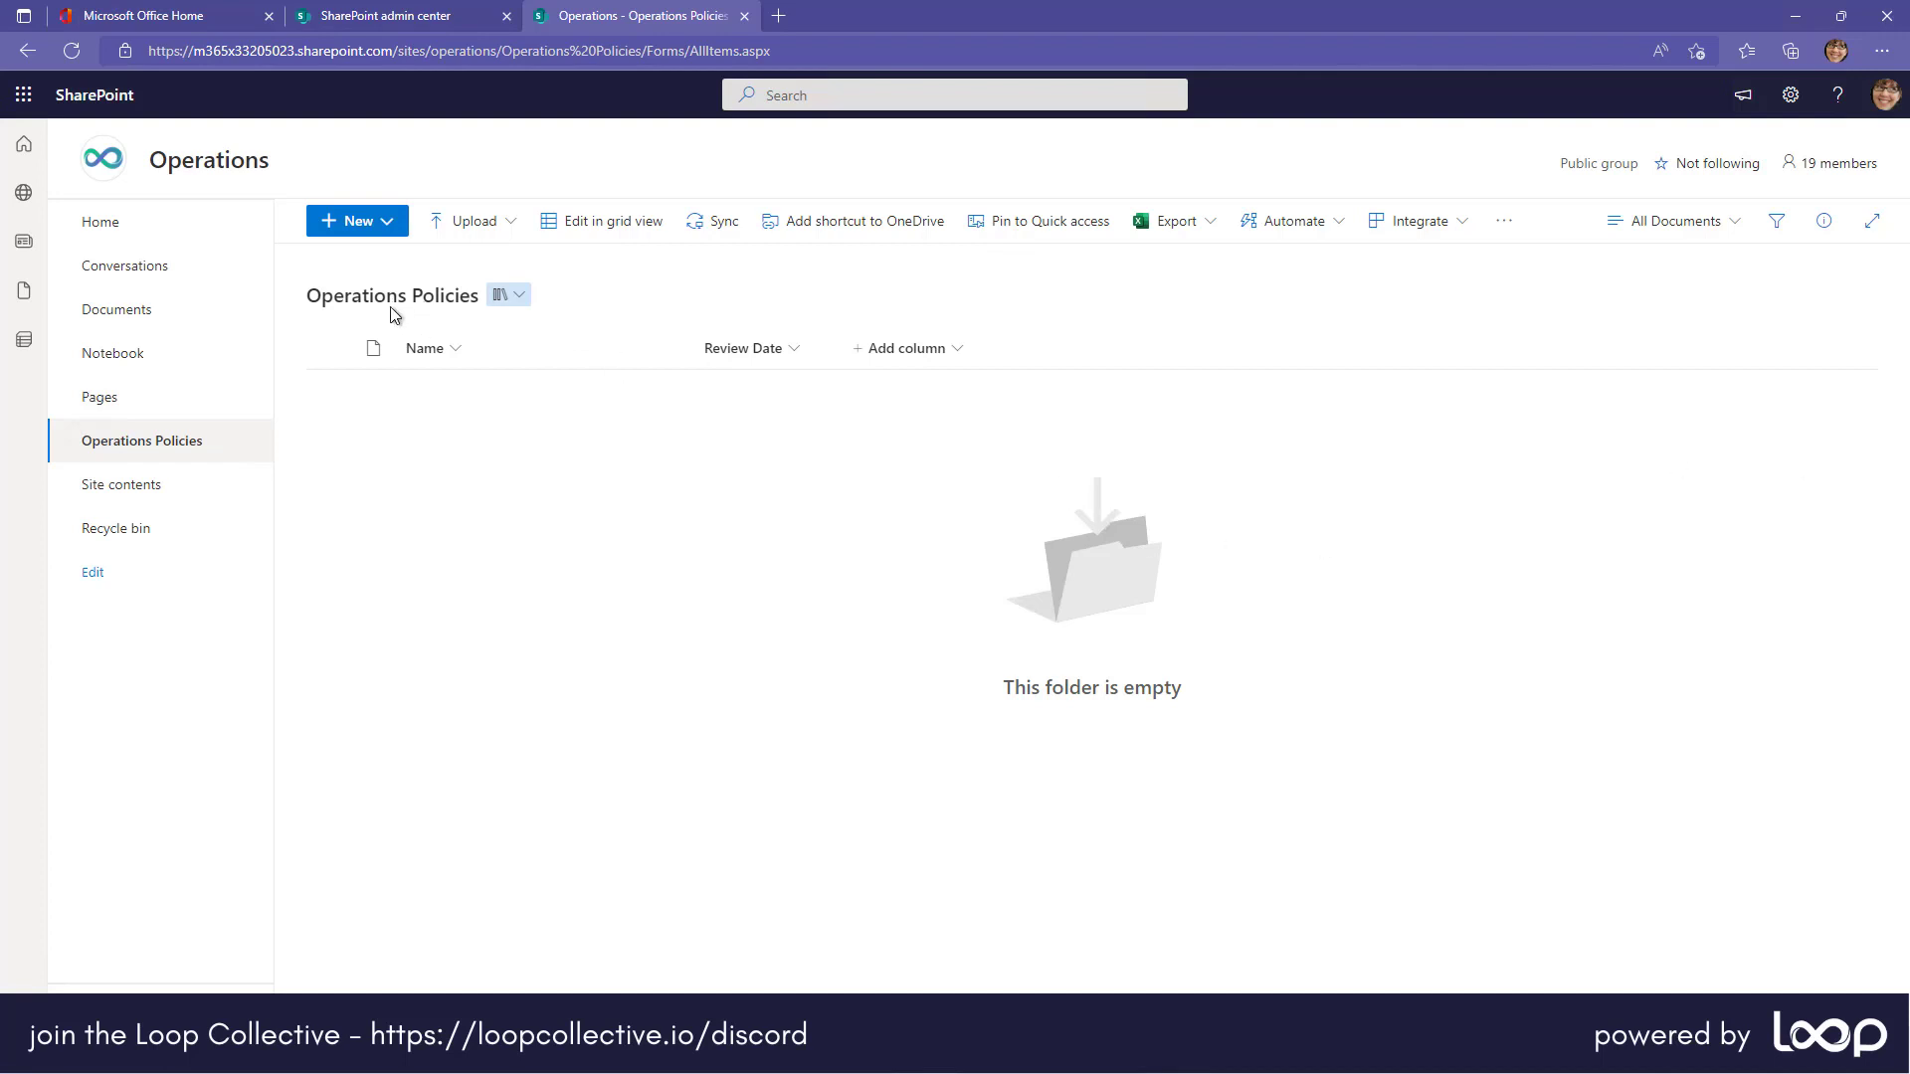
# Step: Review the creation options and added content types of the Operations Policies library
pyautogui.click(391, 231)
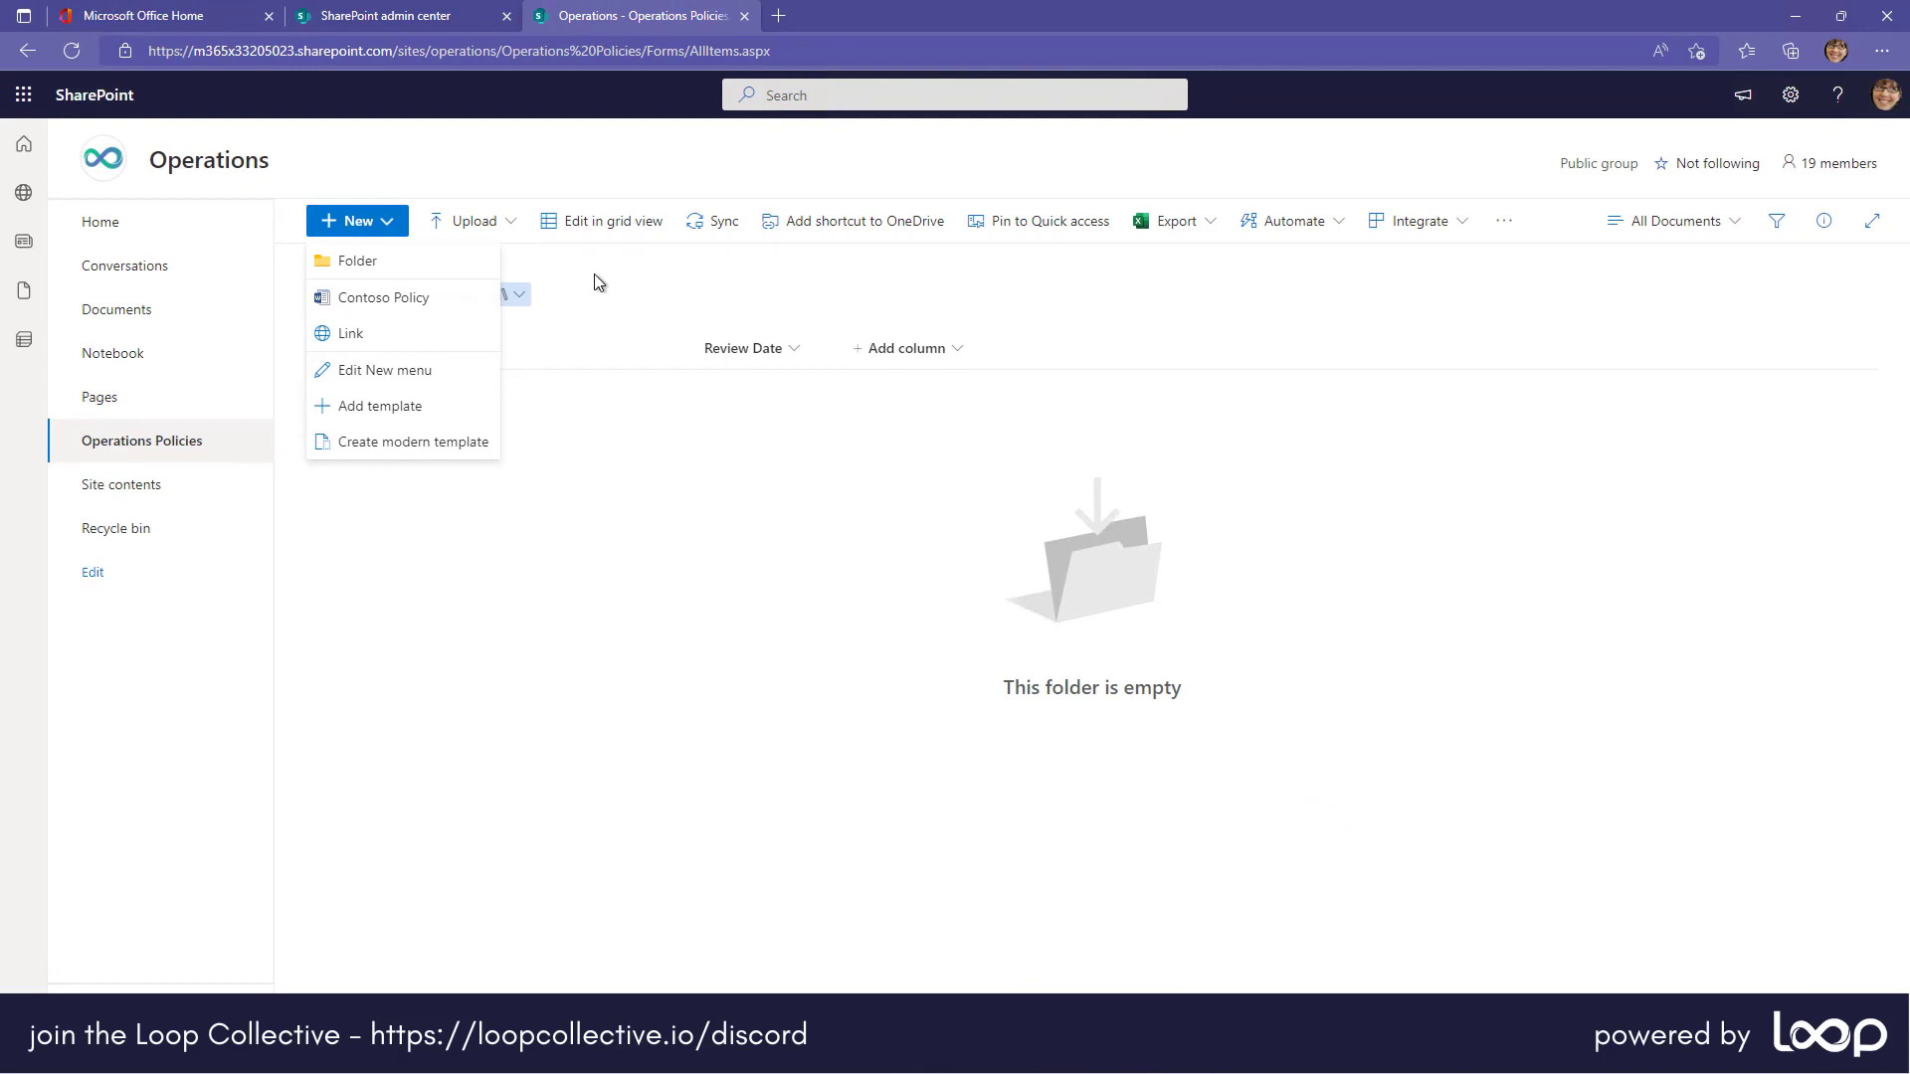
pyautogui.click(937, 356)
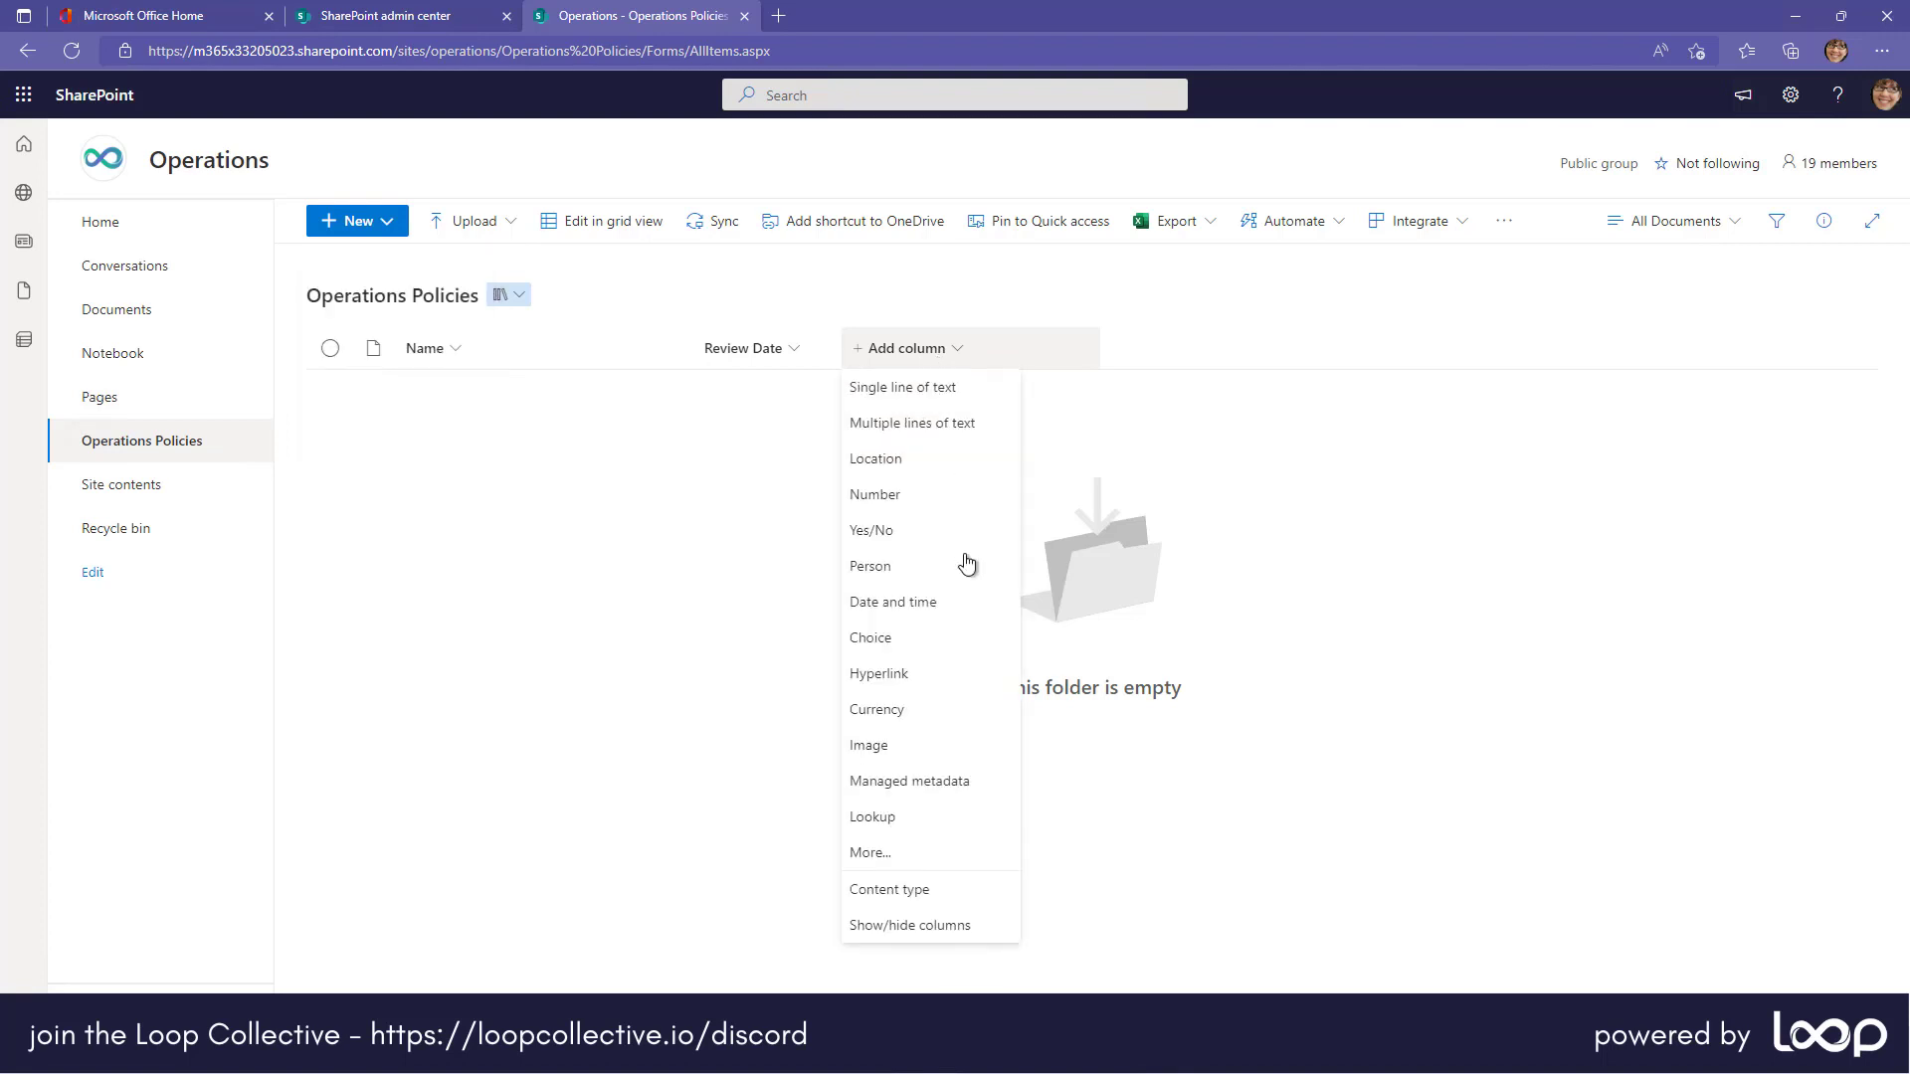
pyautogui.click(907, 891)
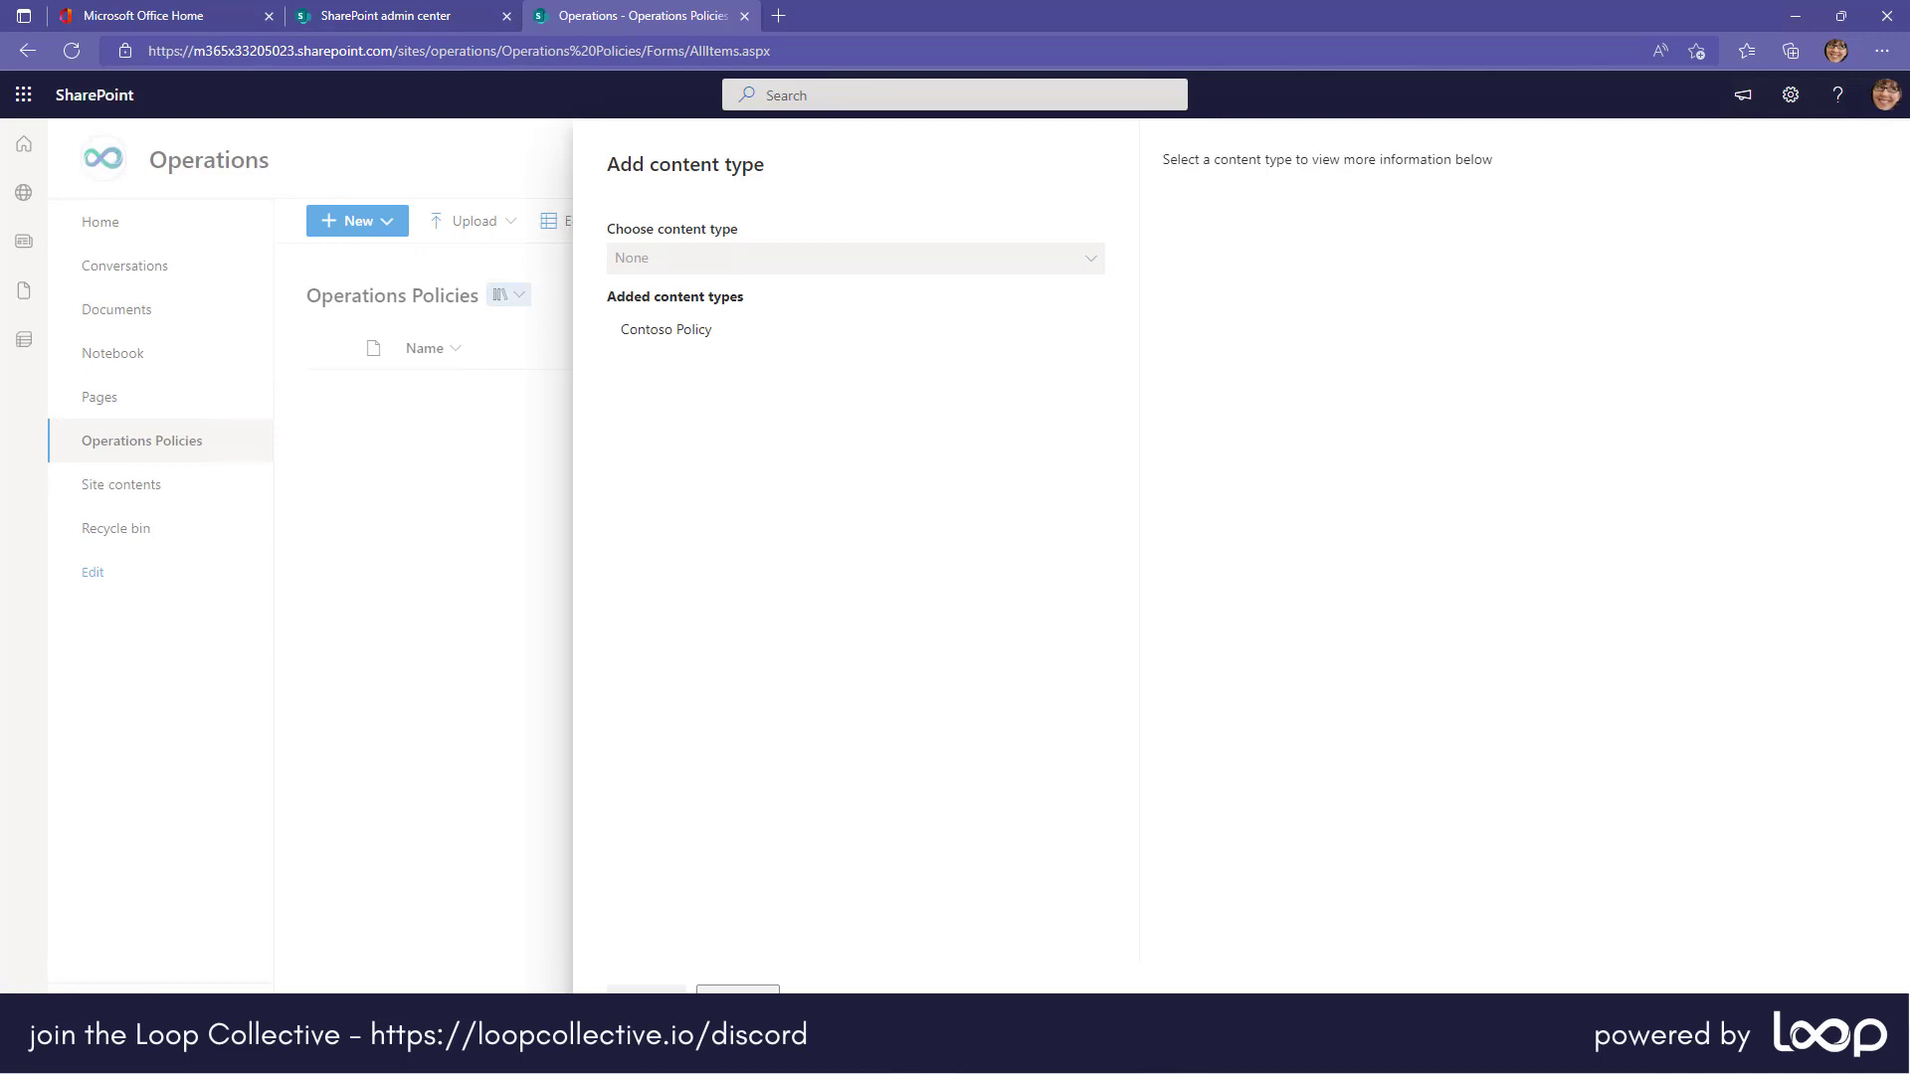
pyautogui.click(741, 1000)
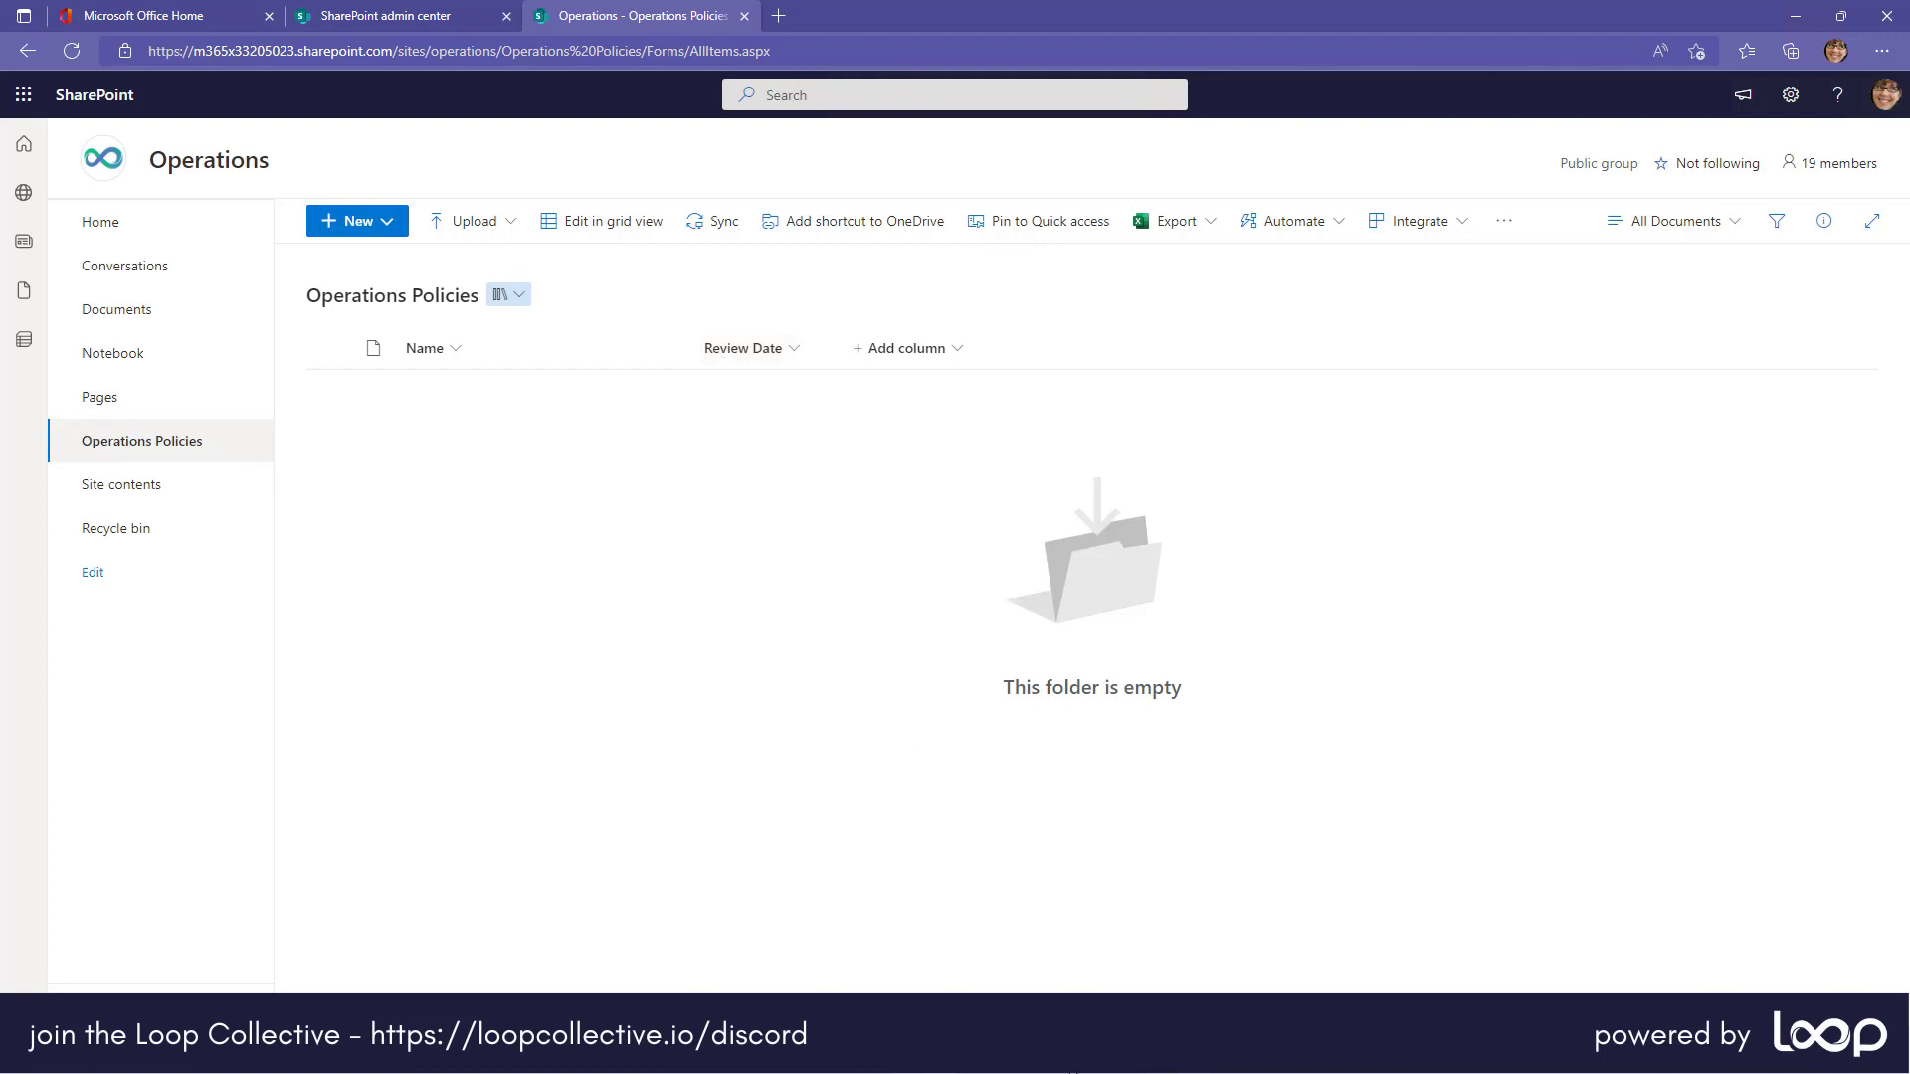
# Step: Switch to Visual Studio Code and run the Connect-PnPOnline line and the $DocLibPath assignment from Get-Library.ps1
pyautogui.click(1001, 943)
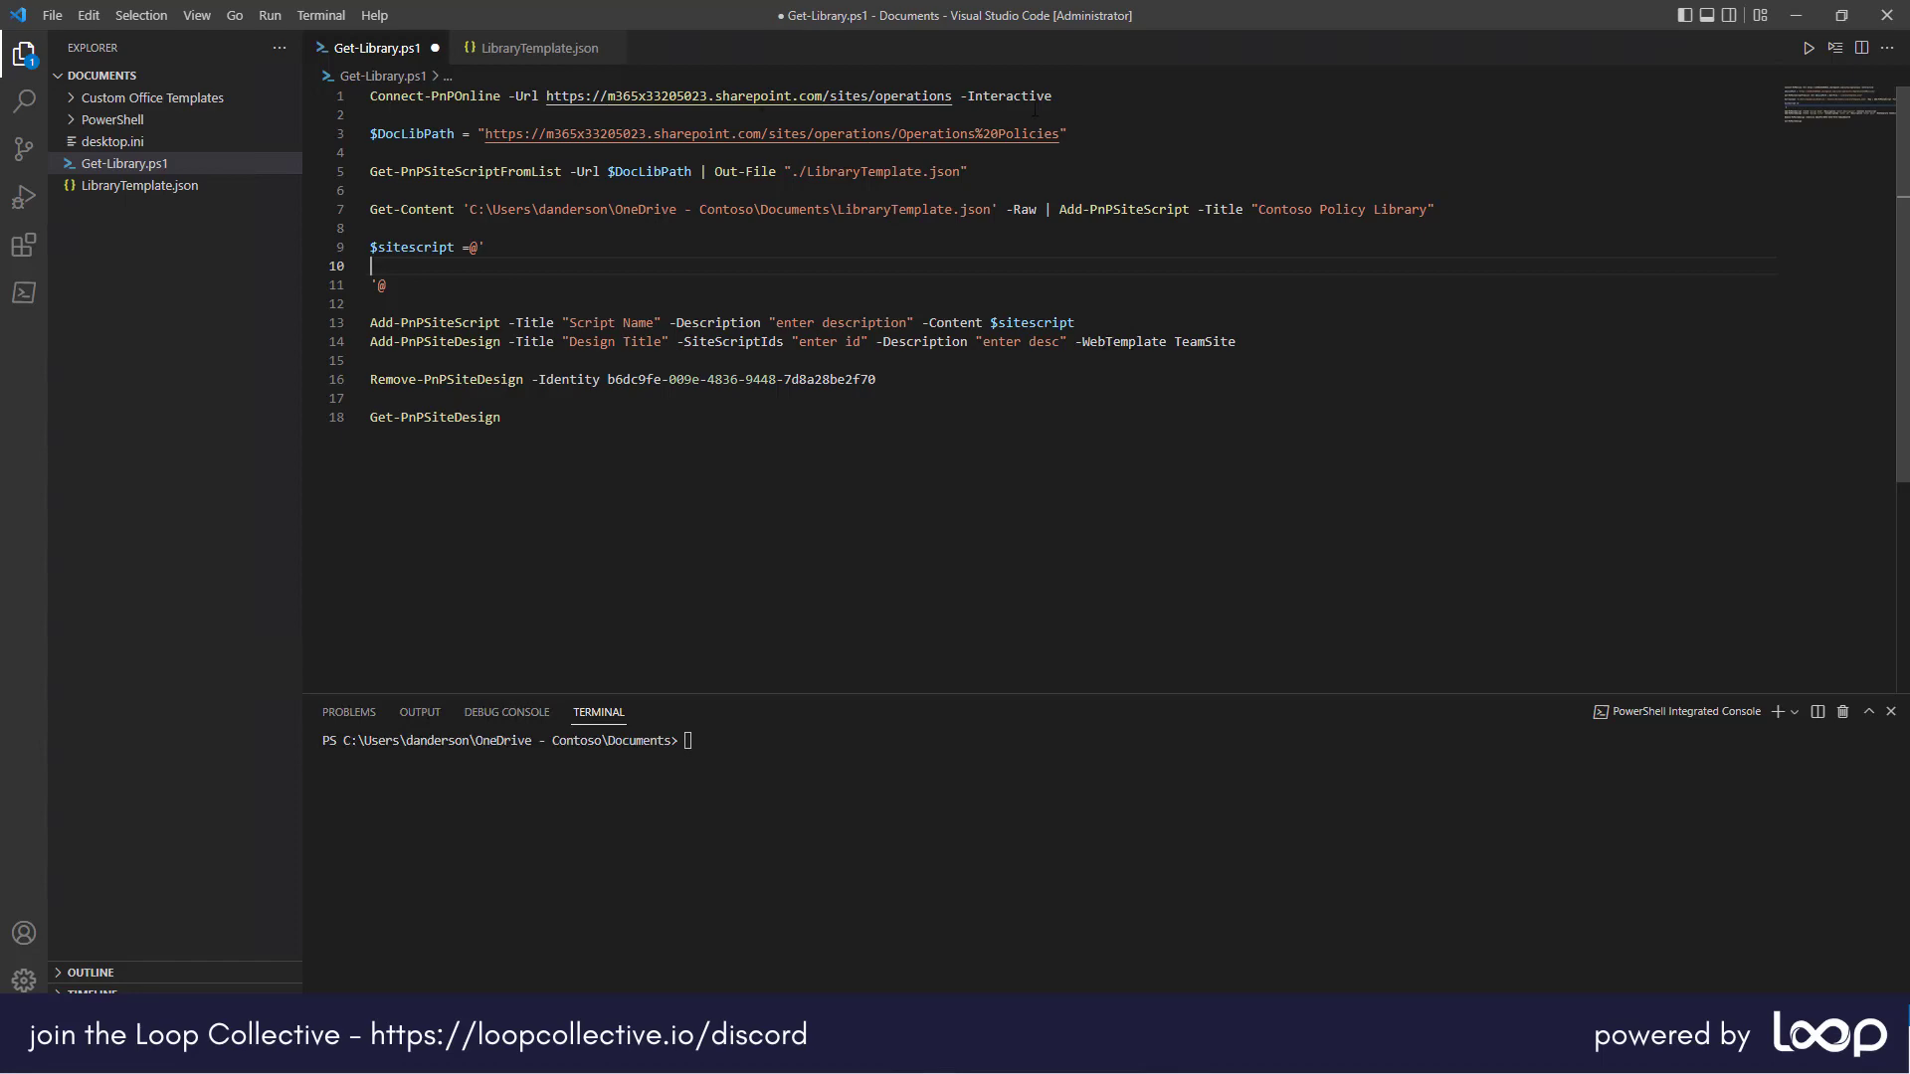
pyautogui.moveTo(1052, 95); pyautogui.dragTo(331, 95)
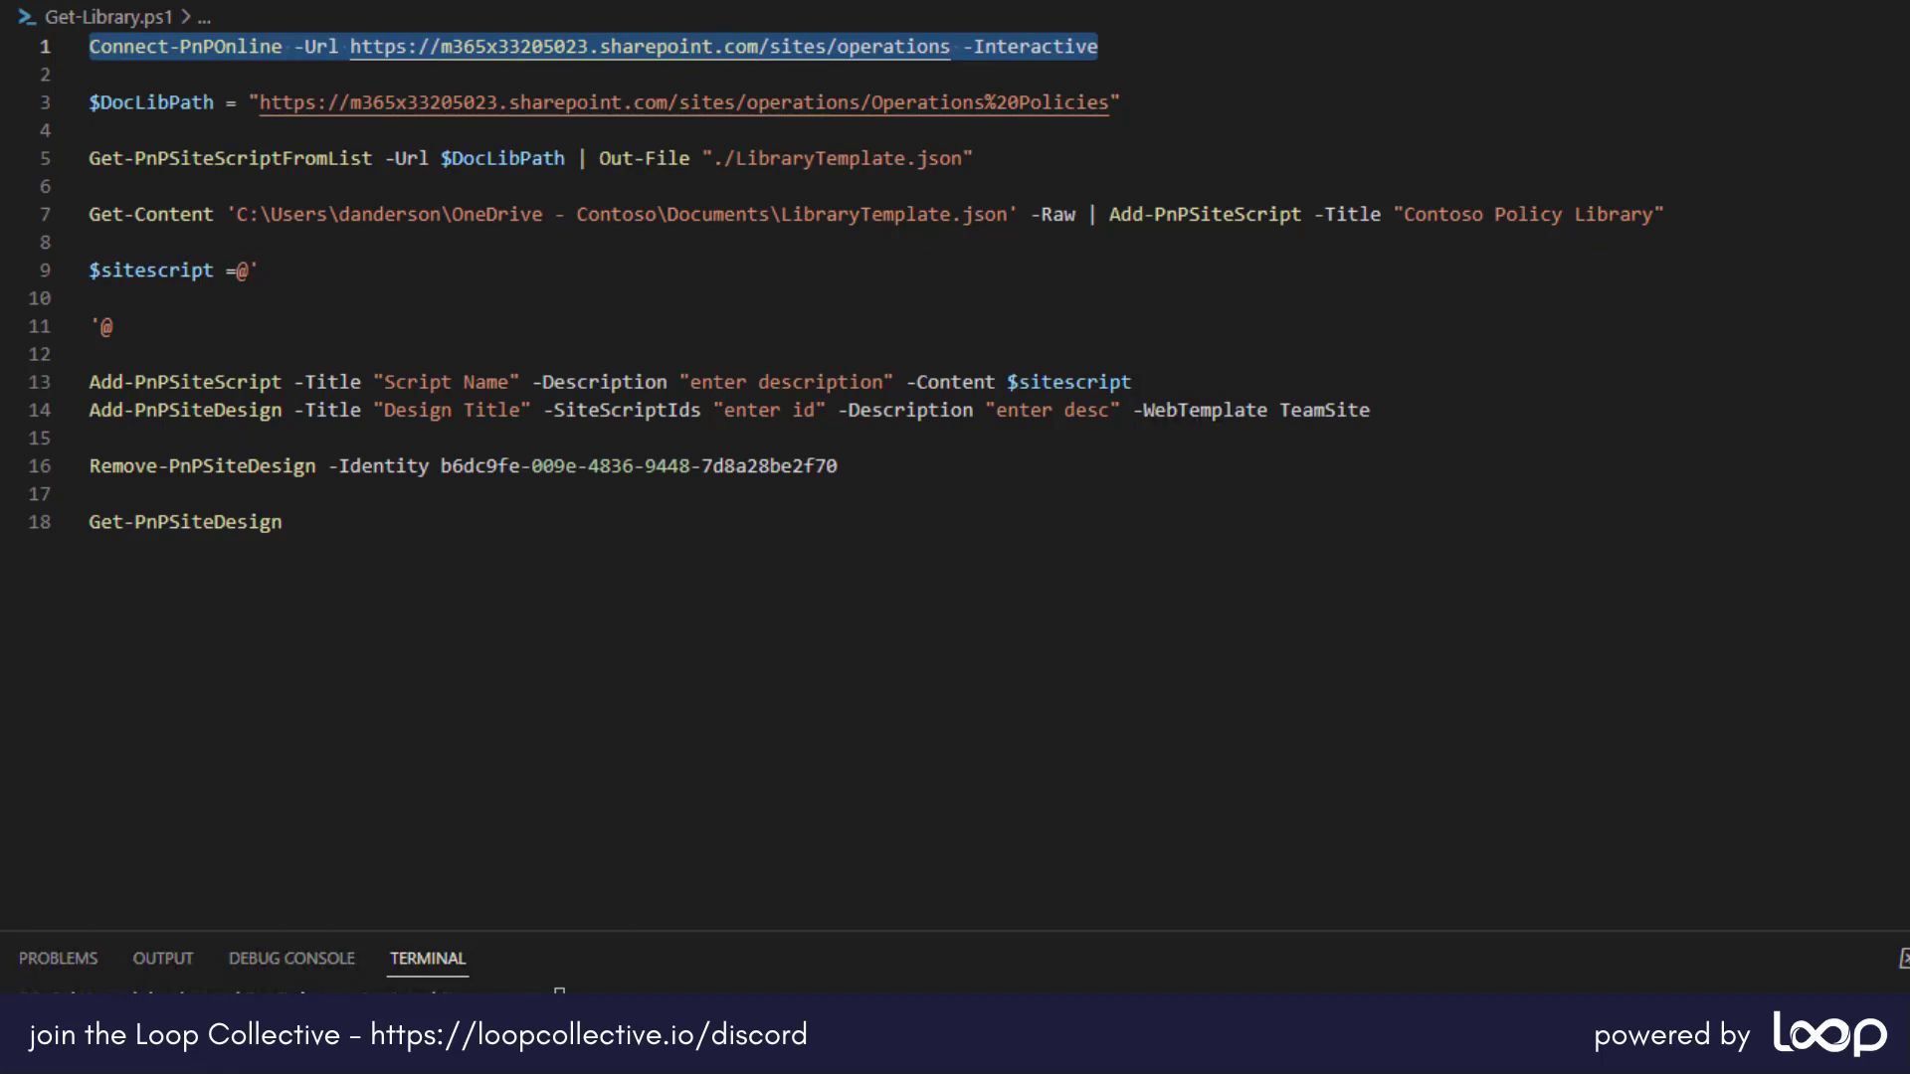
pyautogui.press('F8')
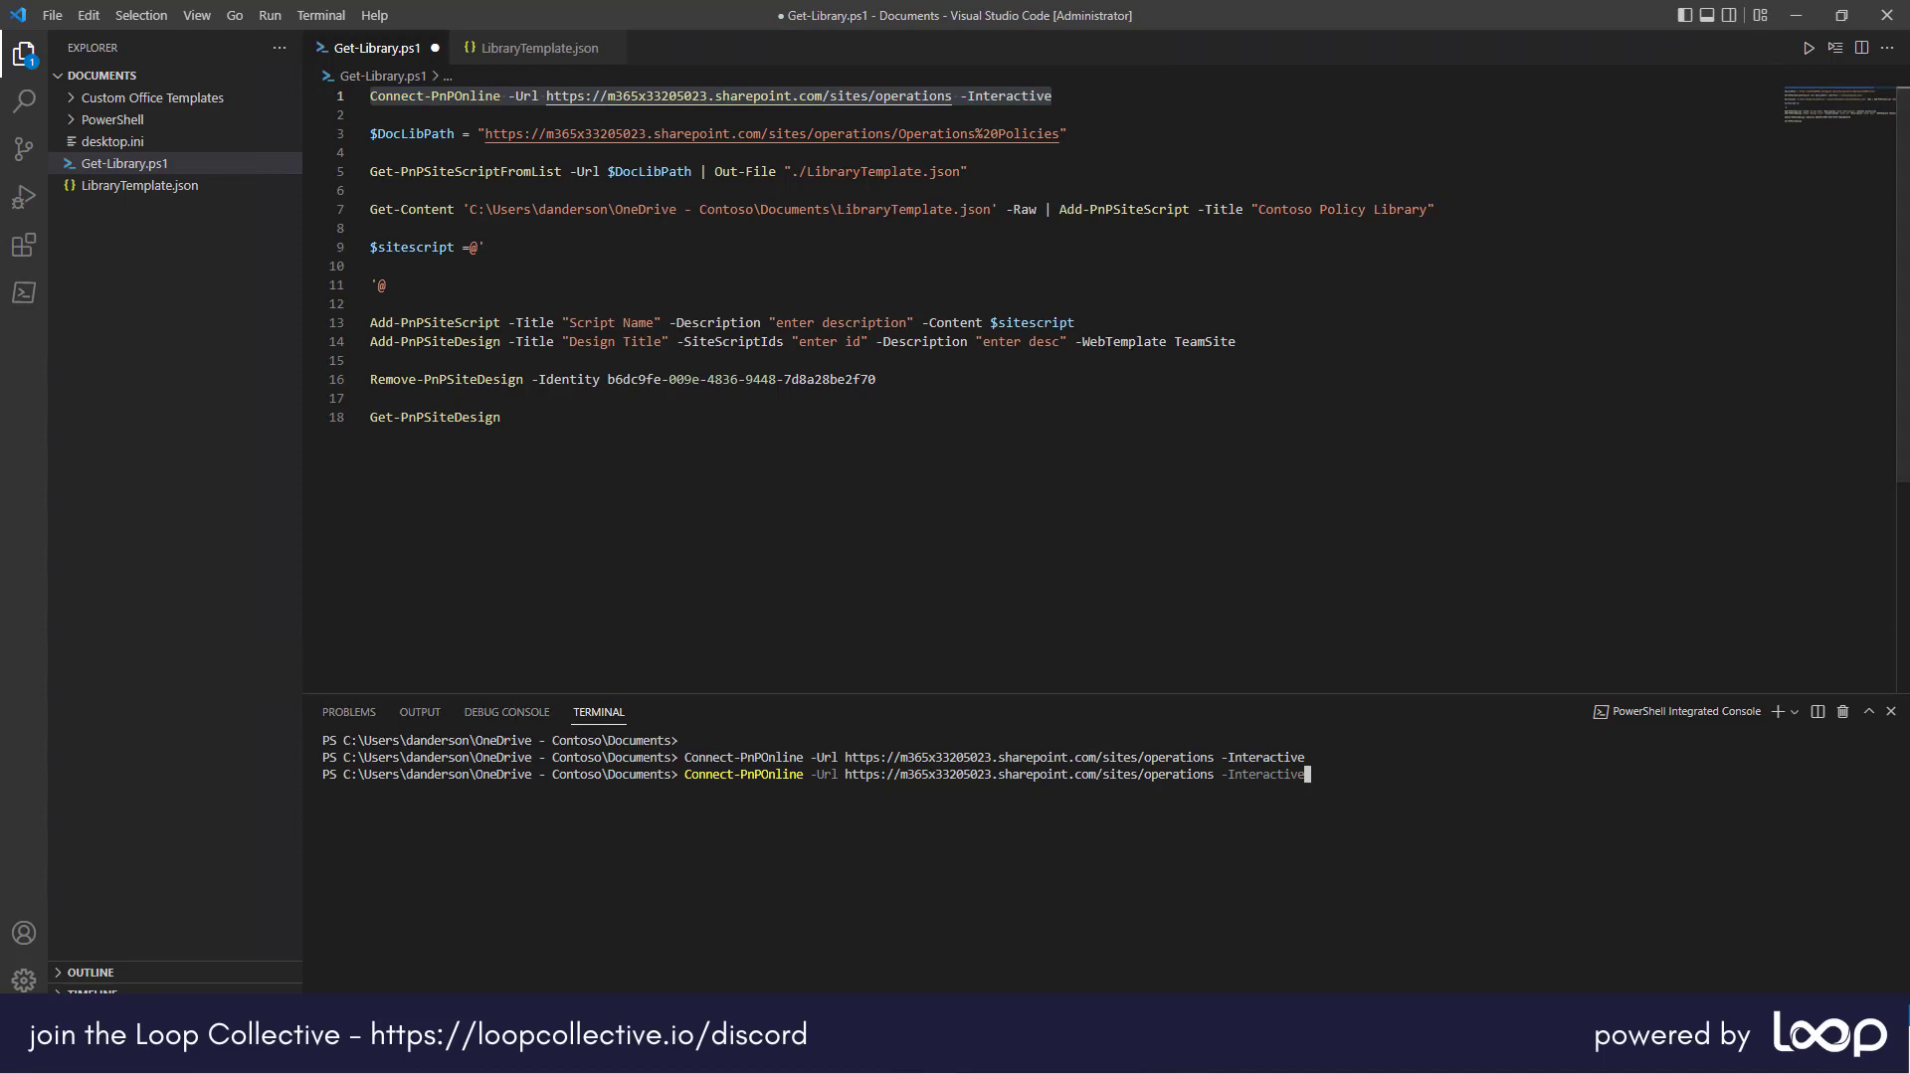
pyautogui.click(1108, 1054)
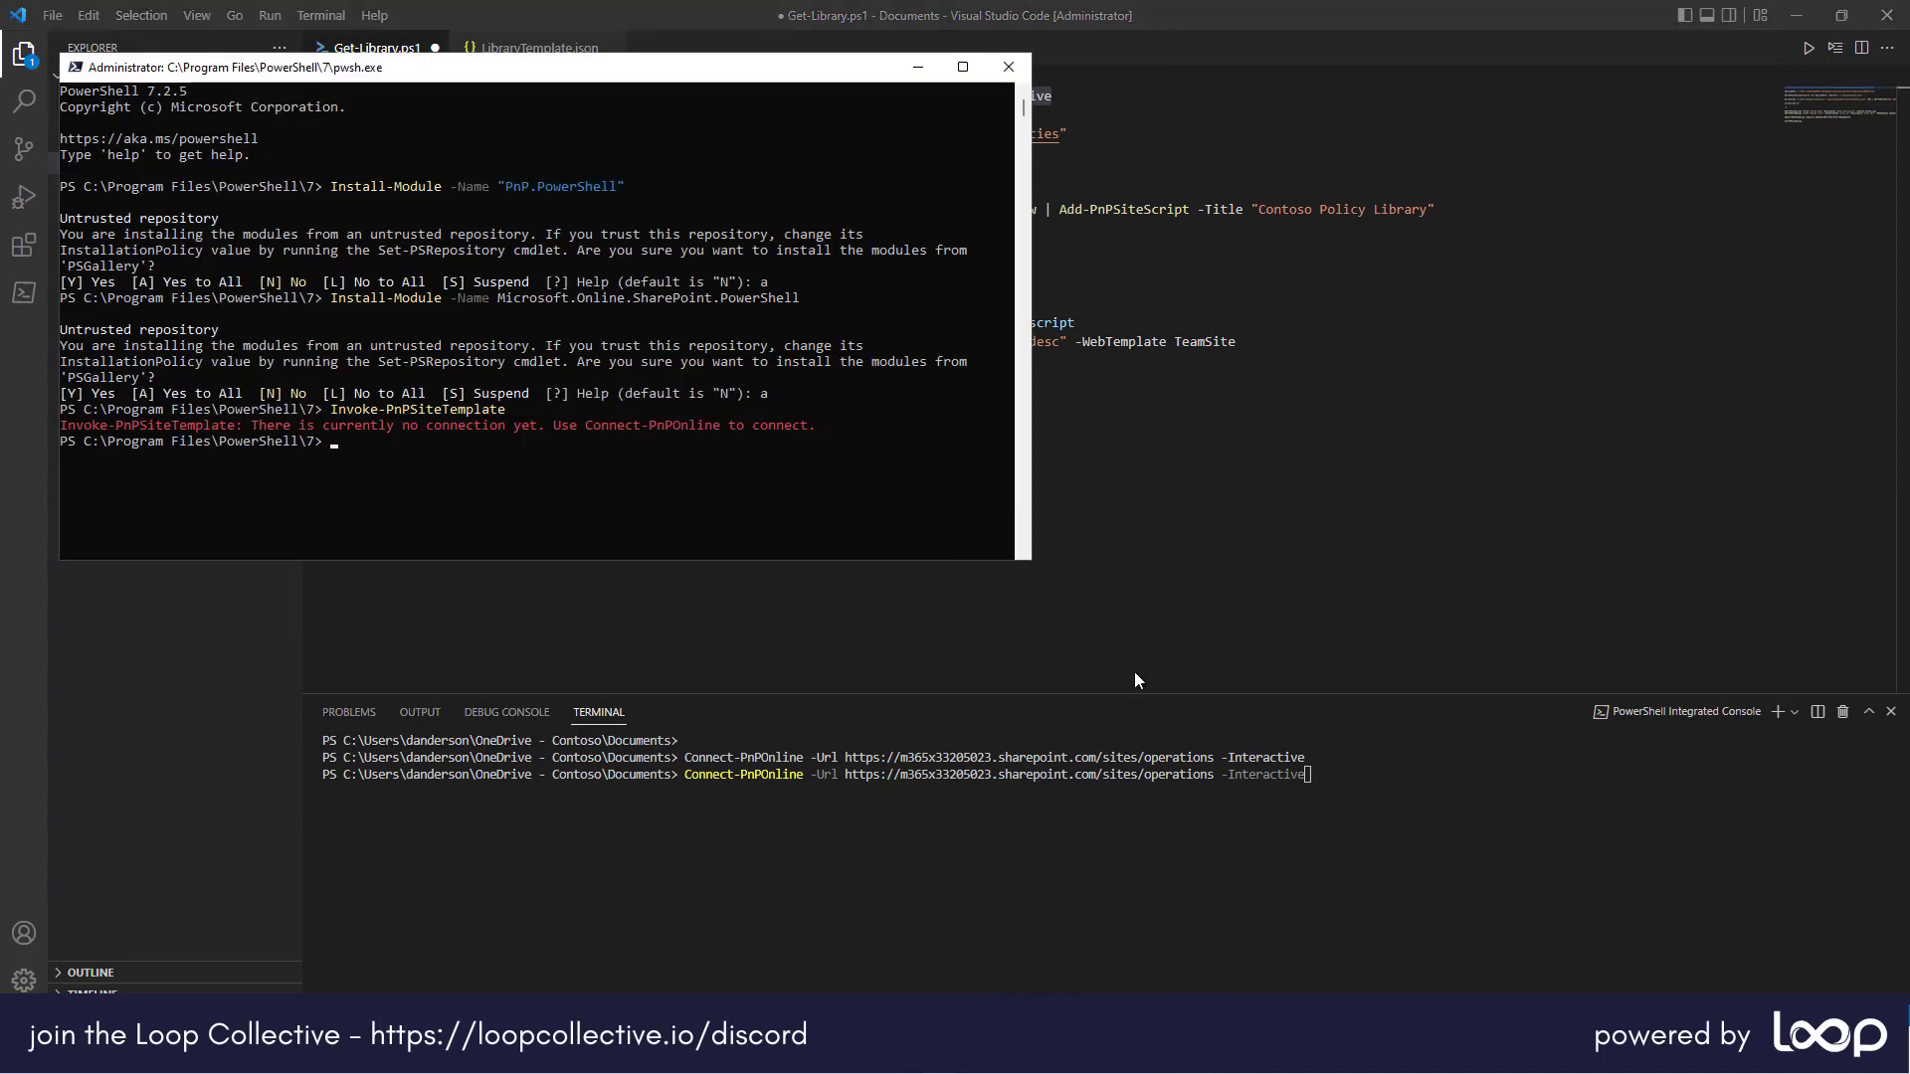
pyautogui.click(1009, 67)
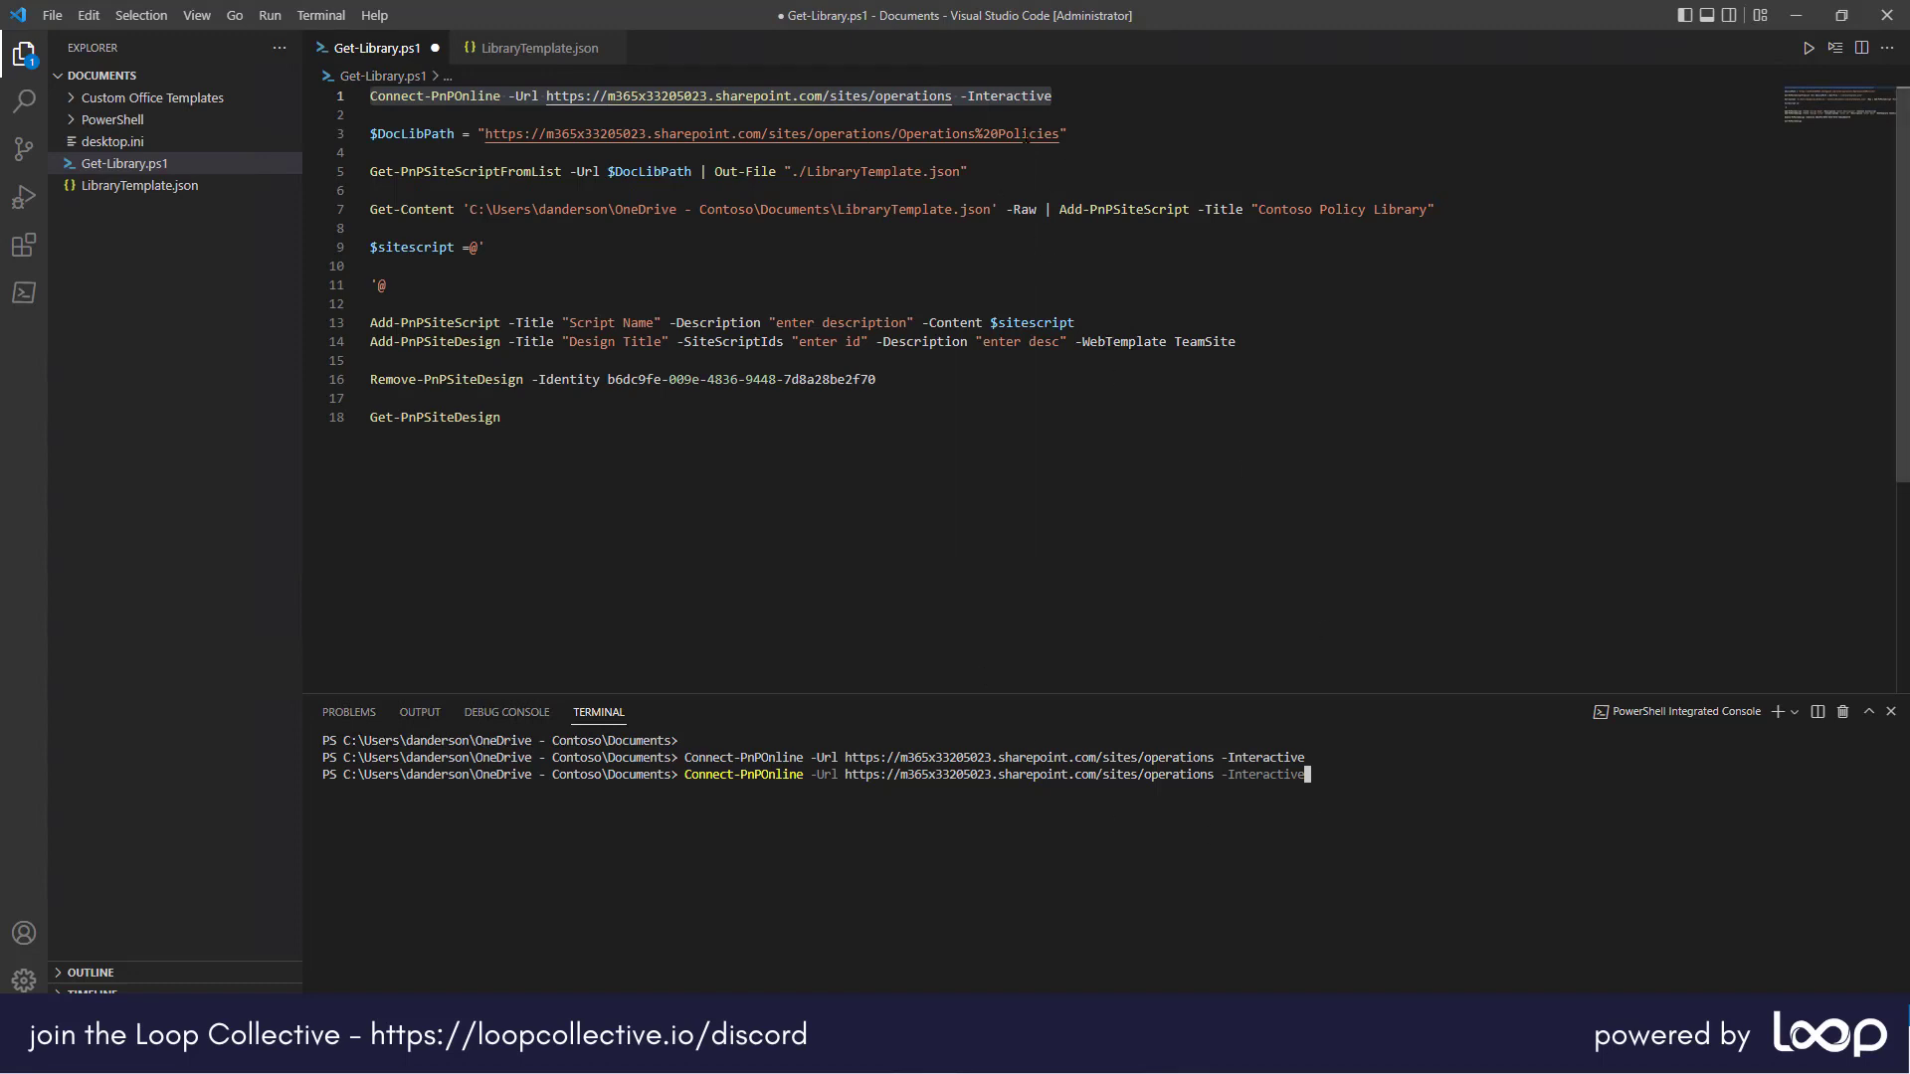
pyautogui.moveTo(1067, 133); pyautogui.dragTo(361, 133)
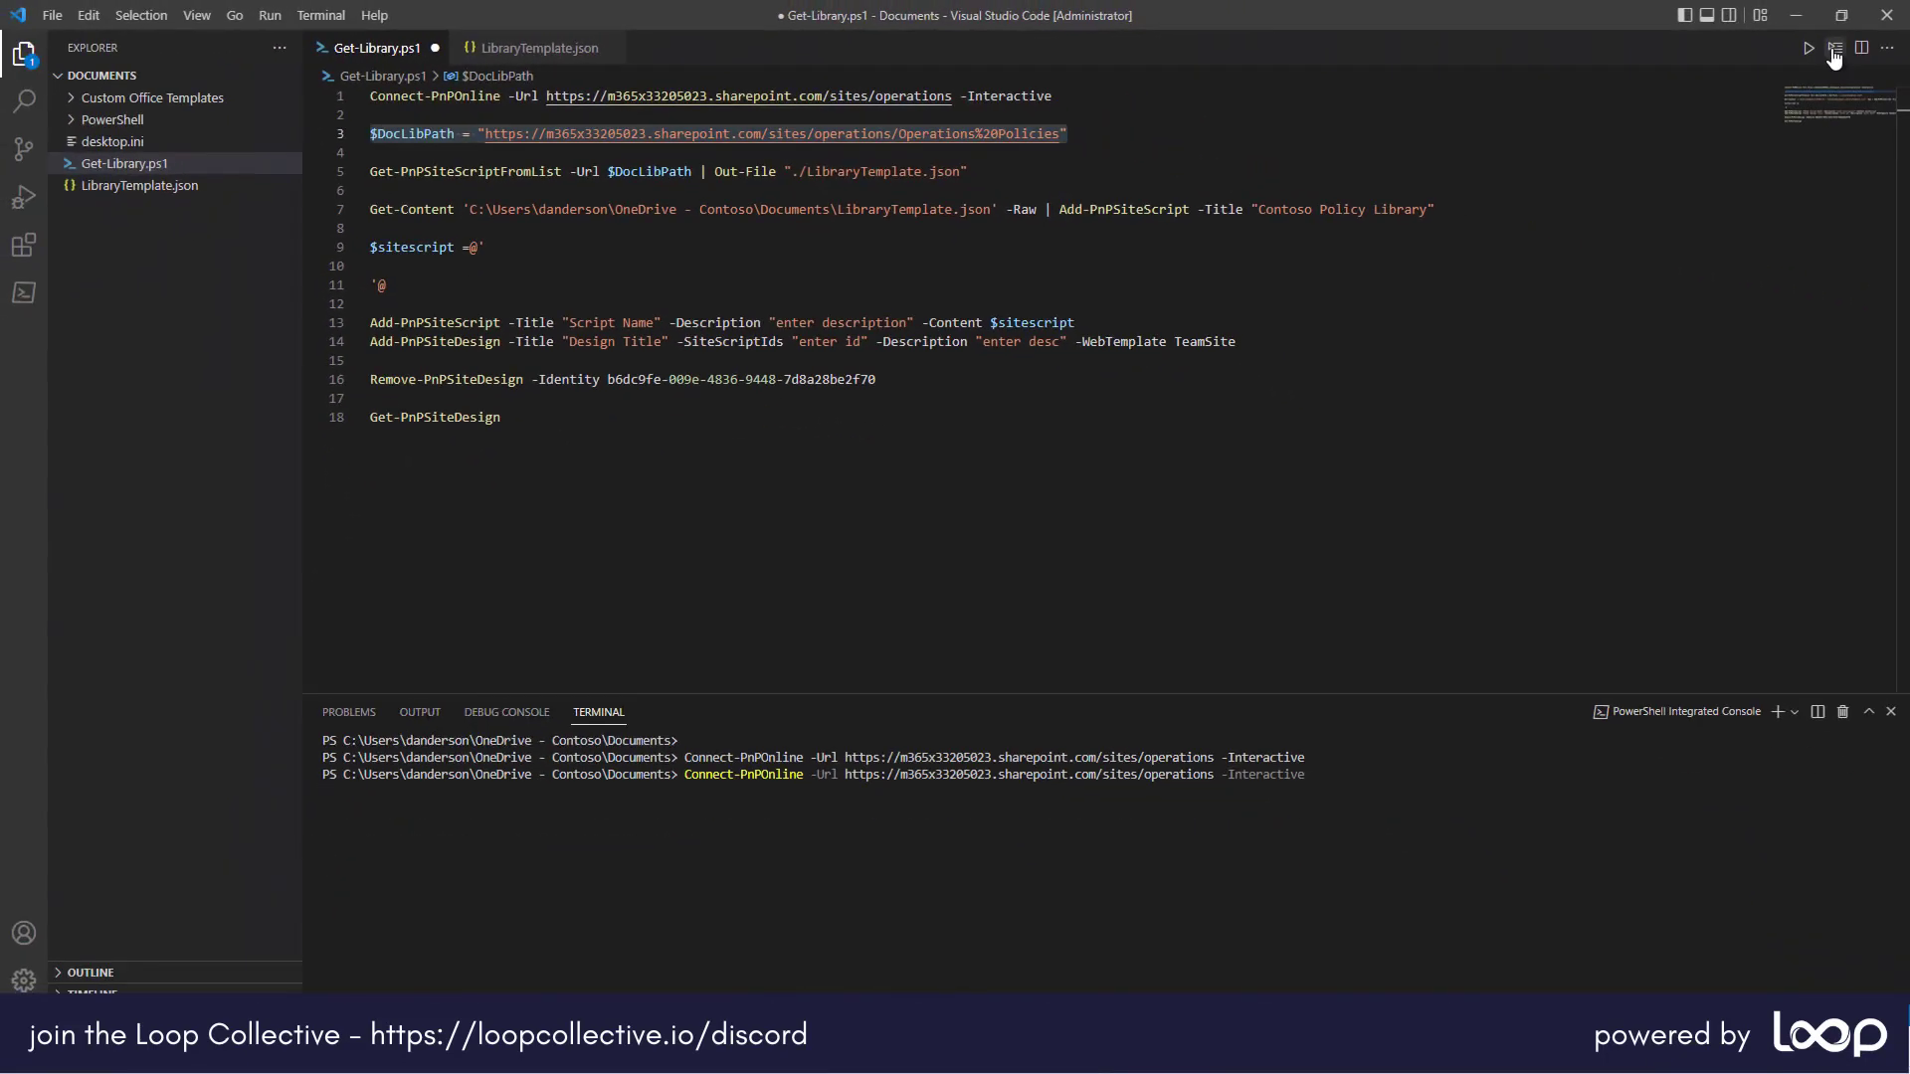
pyautogui.click(1834, 52)
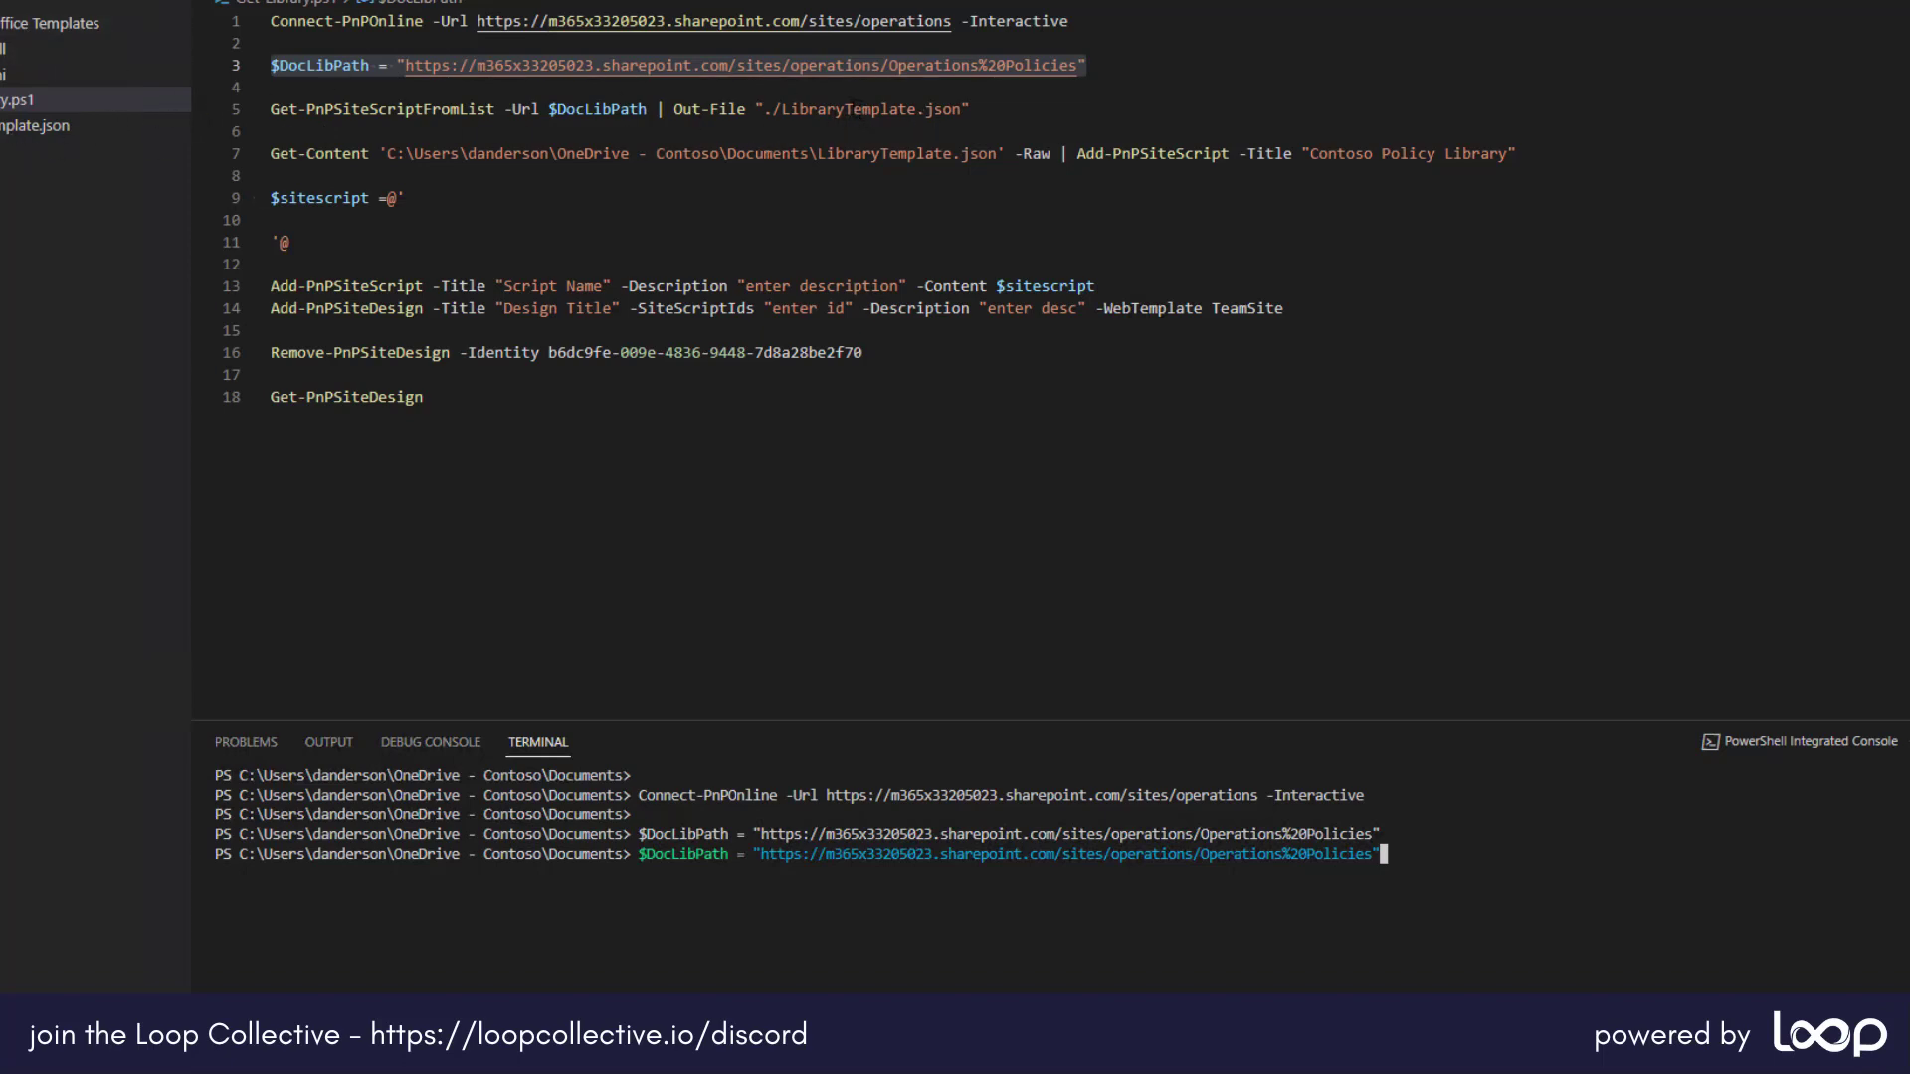
# Step: Change the Get-PnPSiteScriptFromList output file to ./PolicyLibraryTemplate.json and run that line
pyautogui.click(844, 111)
pyautogui.press('BackSpace')
pyautogui.press('BackSpace')
pyautogui.press('BackSpace')
pyautogui.press('BackSpace')
pyautogui.press('BackSpace')
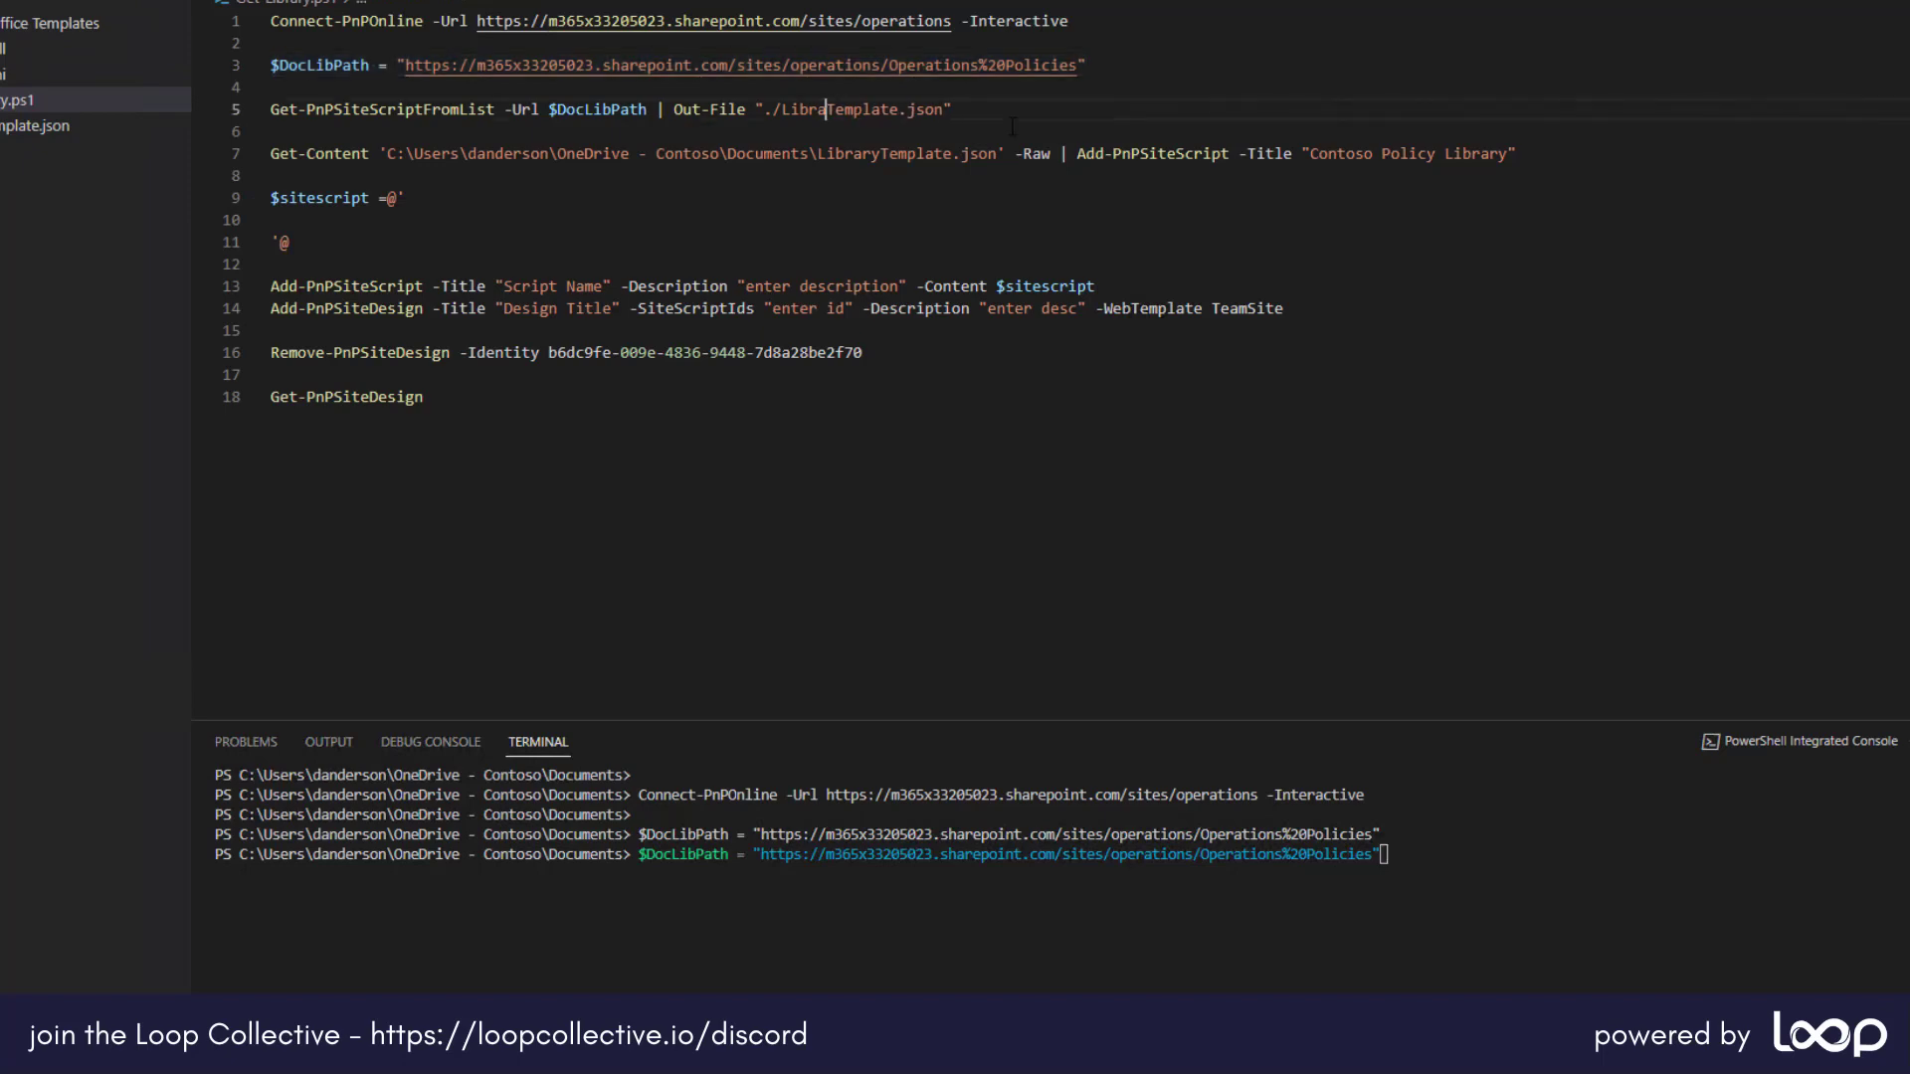
pyautogui.press('BackSpace')
pyautogui.press('BackSpace')
pyautogui.write('PolicyLibrary')
pyautogui.moveTo(1030, 111); pyautogui.dragTo(271, 111)
pyautogui.press('F8')
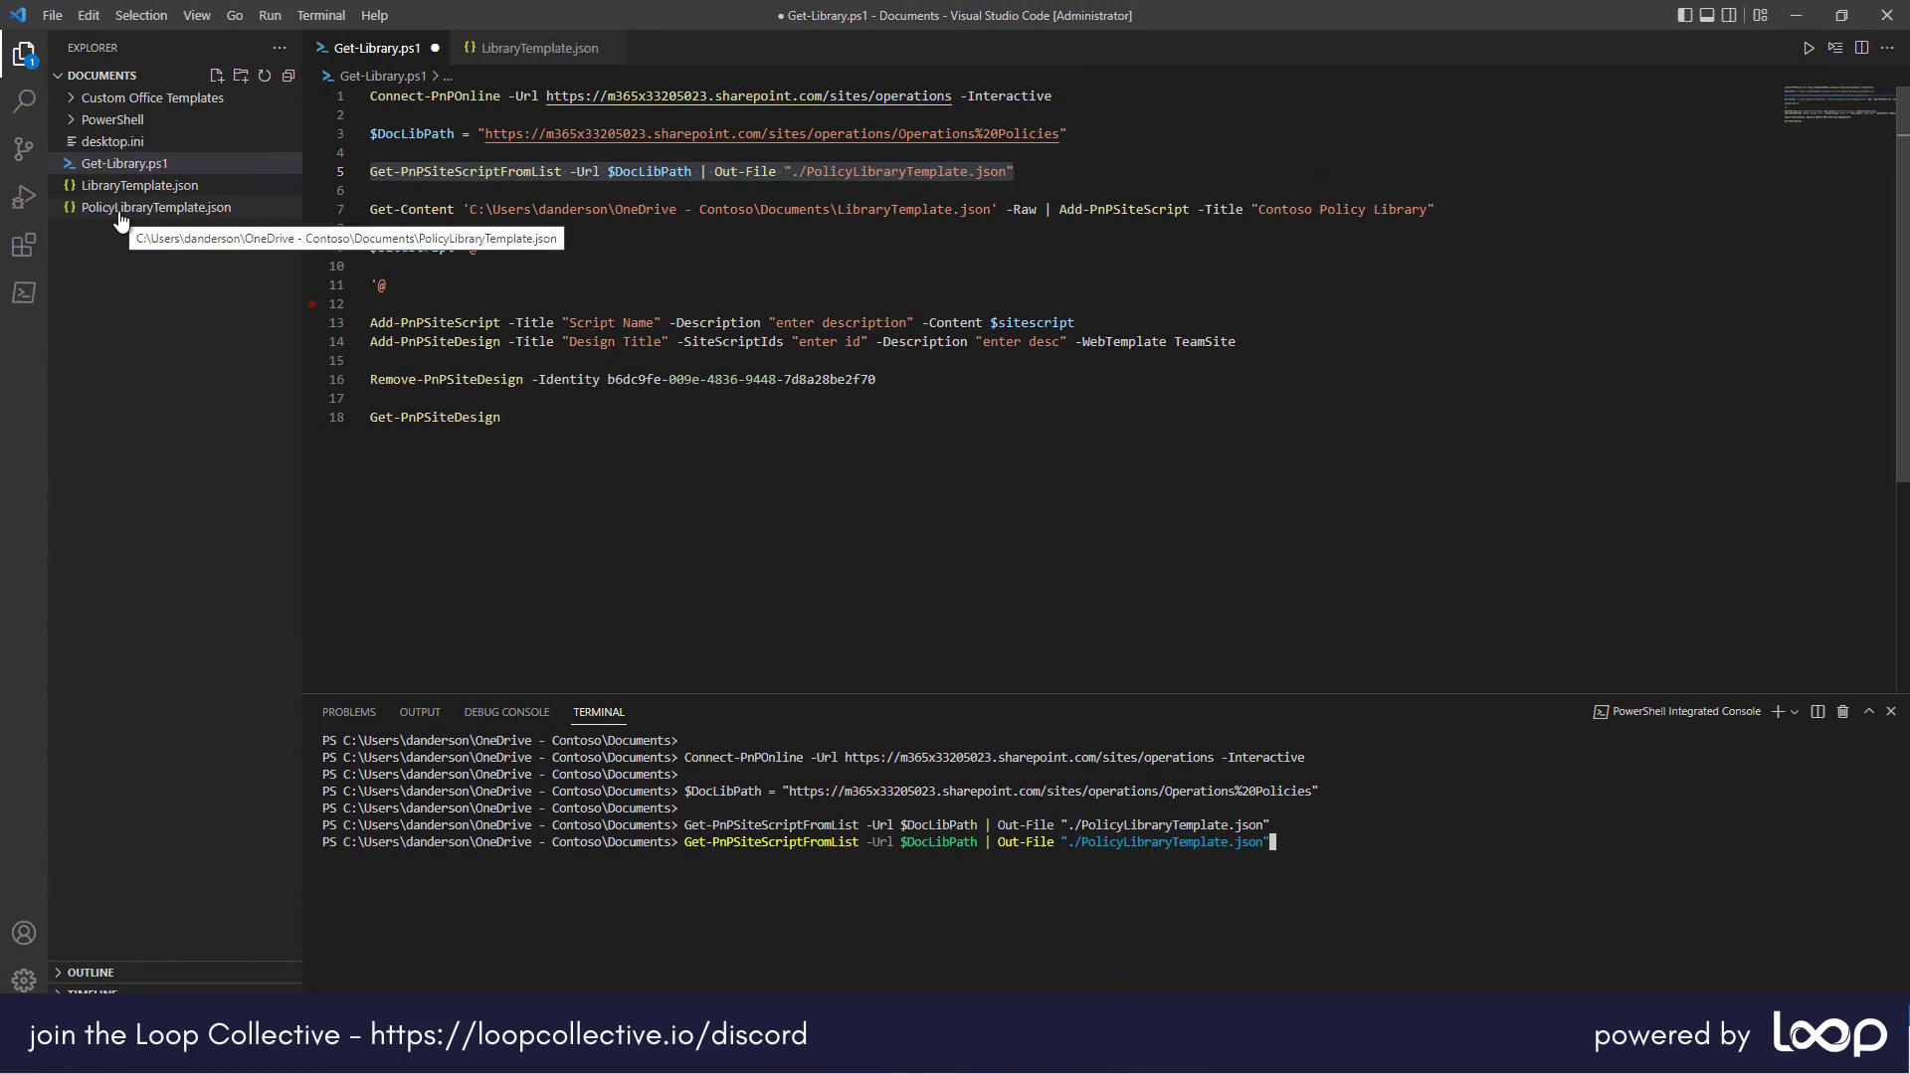
# Step: Open PolicyLibraryTemplate.json and copy its entire JSON content from the opening to the closing brace
pyautogui.click(121, 209)
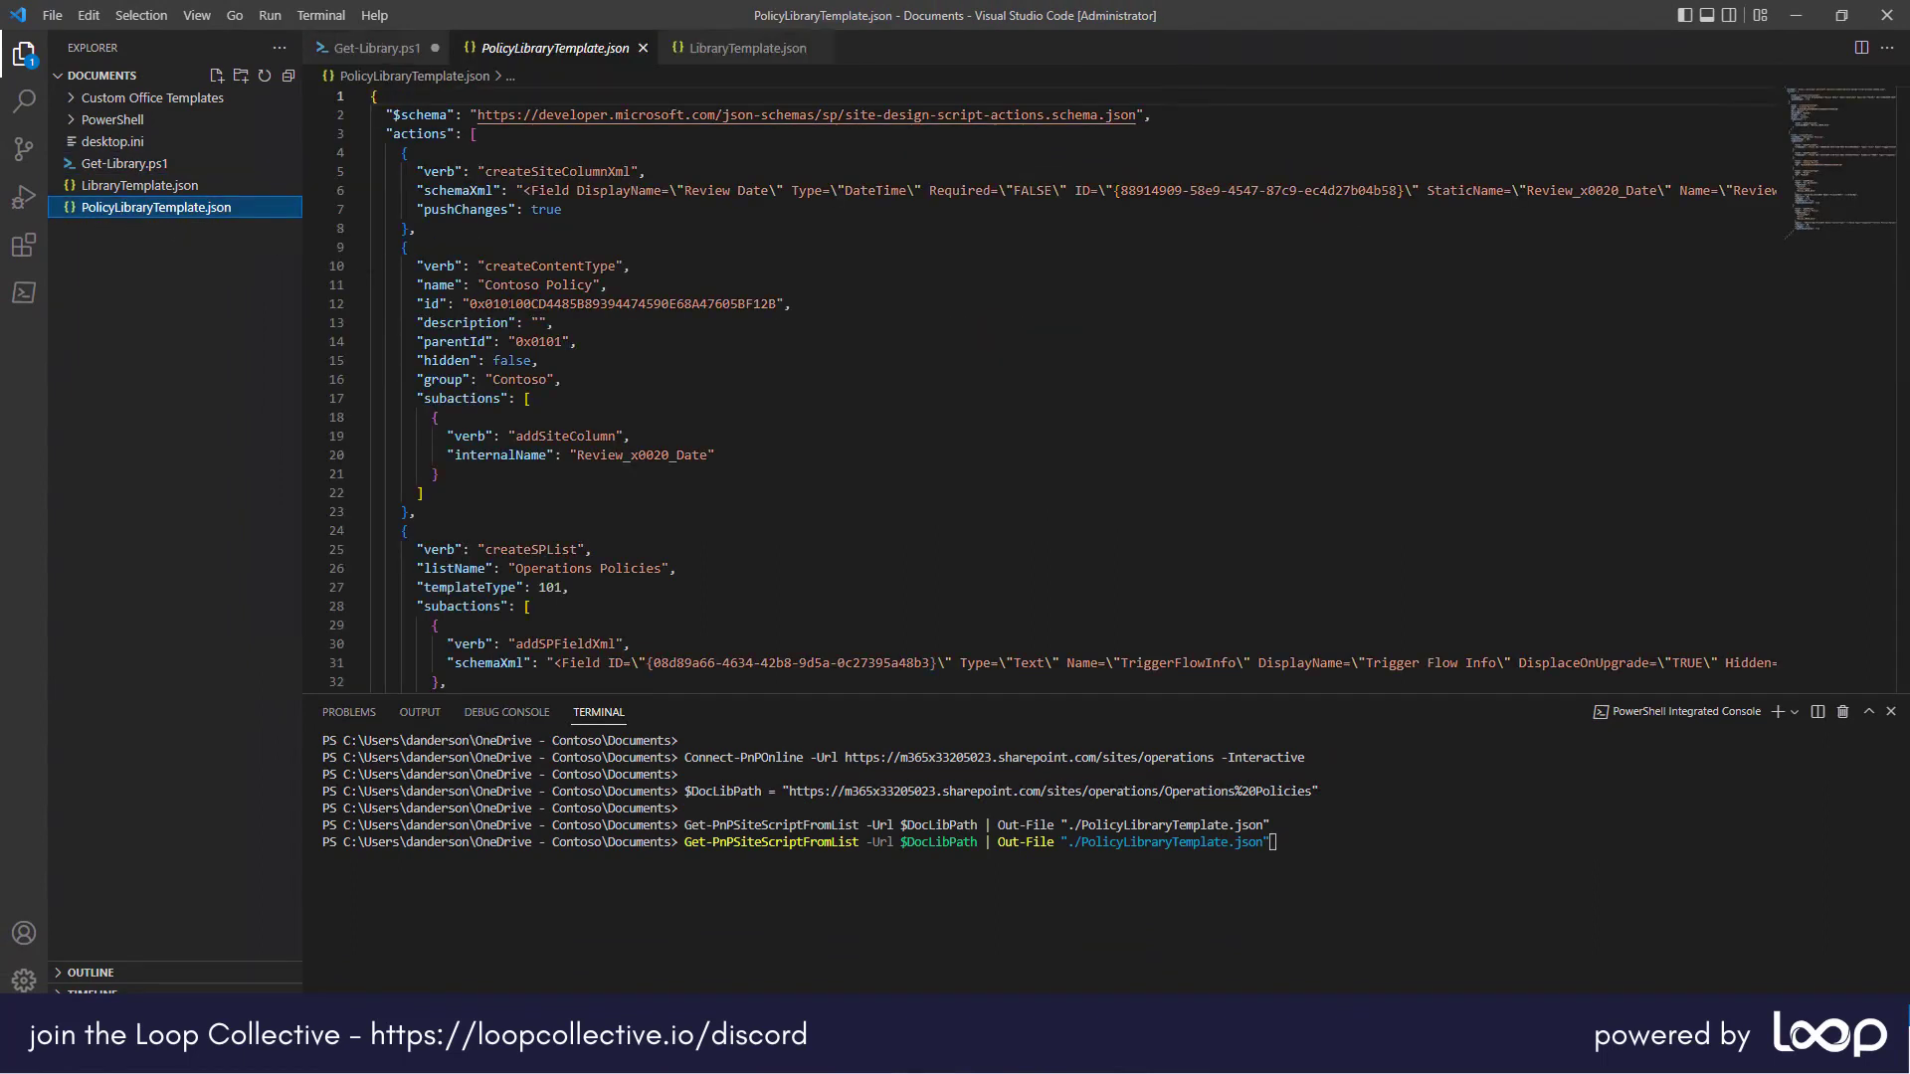
pyautogui.moveTo(562, 341)
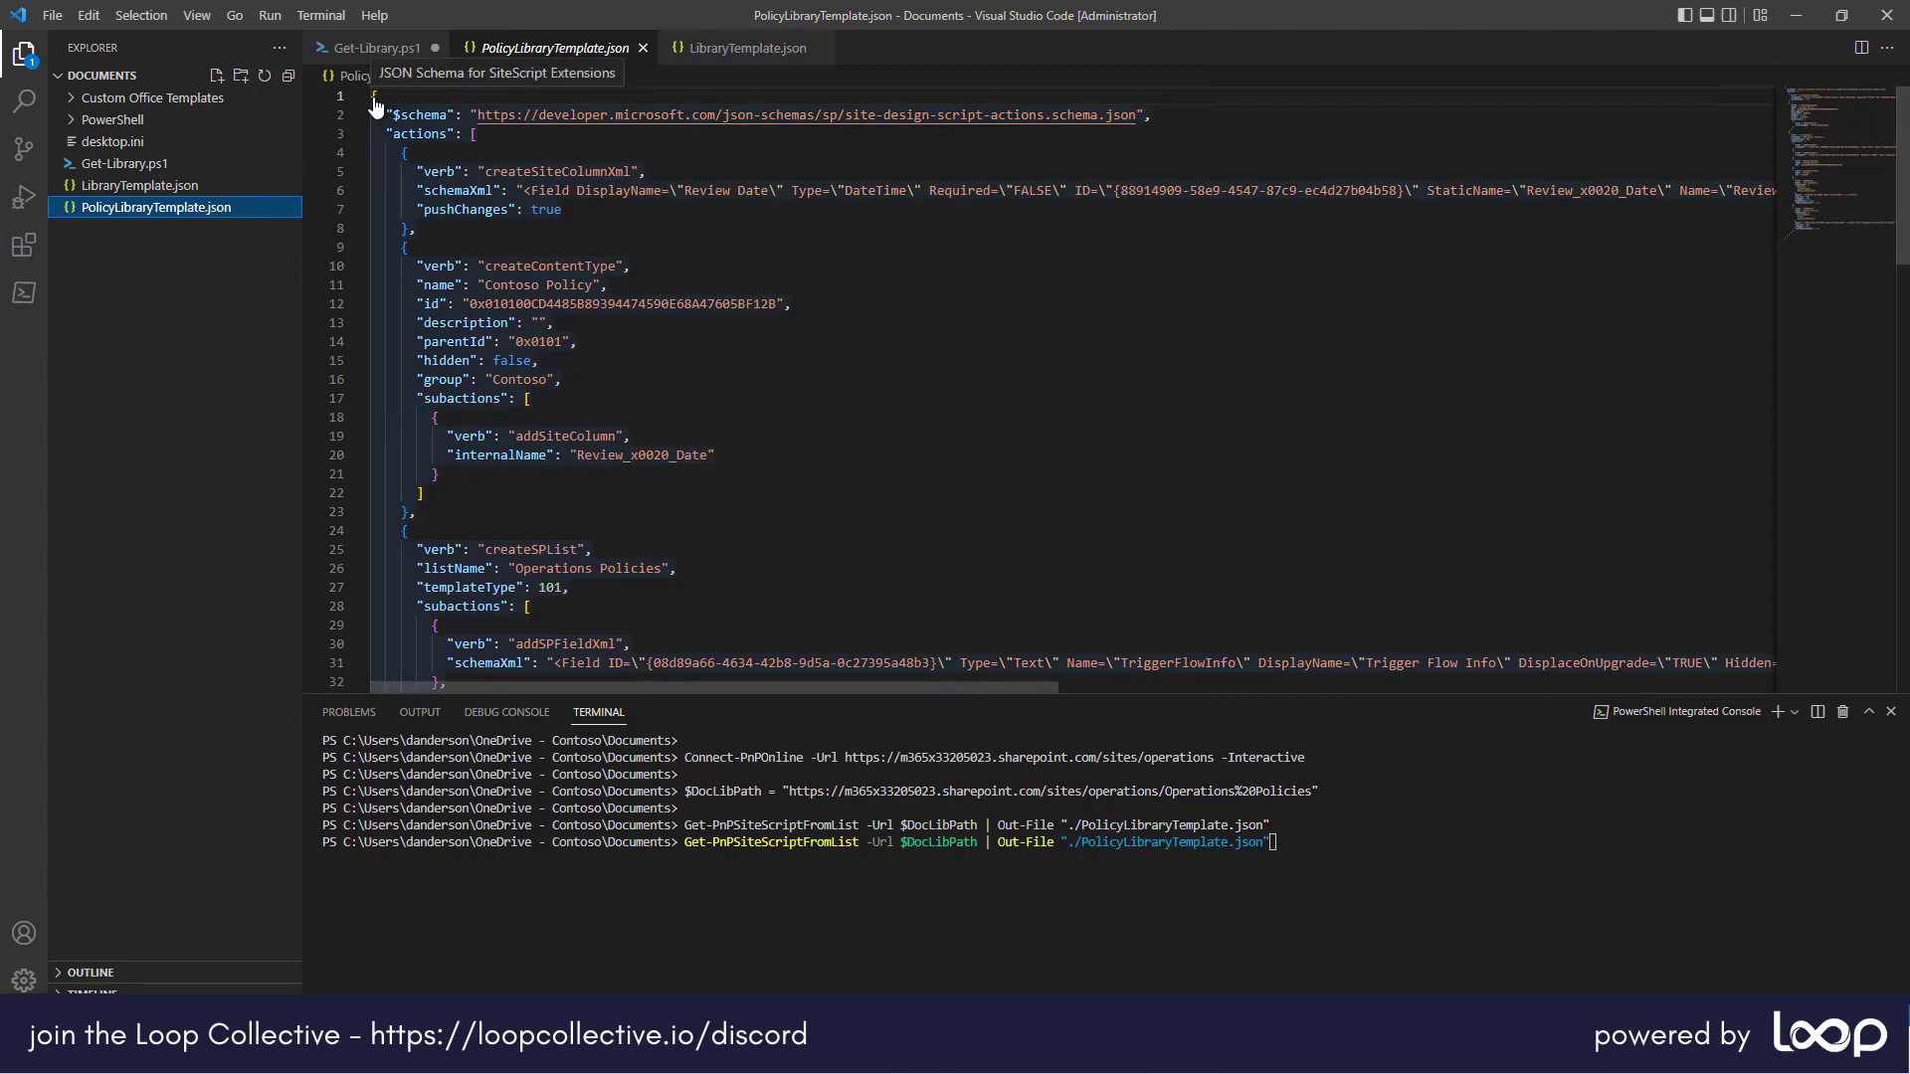
pyautogui.moveTo(373, 97); pyautogui.dragTo(389, 145)
pyautogui.scroll(-15, 453, 410)
pyautogui.scroll(-11, 452, 412)
pyautogui.scroll(1, 391, 169)
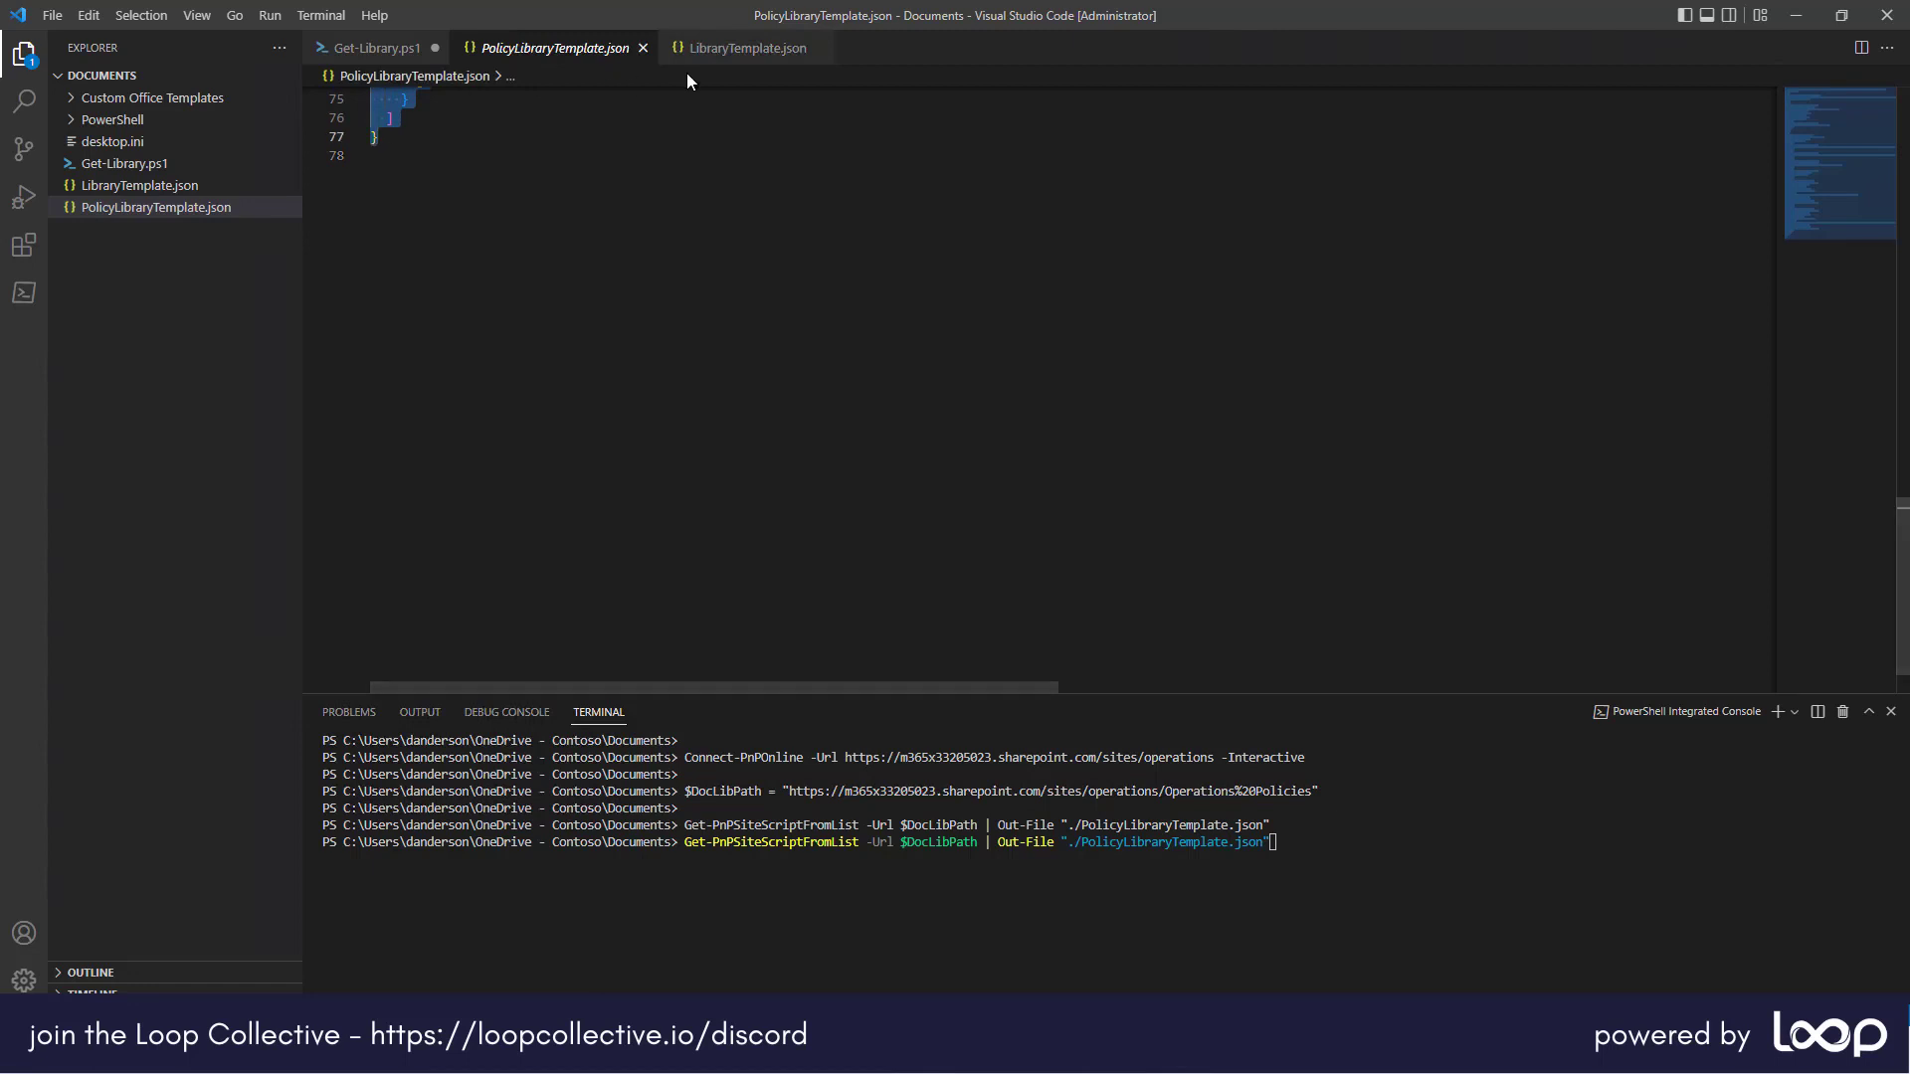
# Step: Paste the copied JSON into the empty line between the $sitescript here-string markers in Get-Library.ps1
pyautogui.click(376, 50)
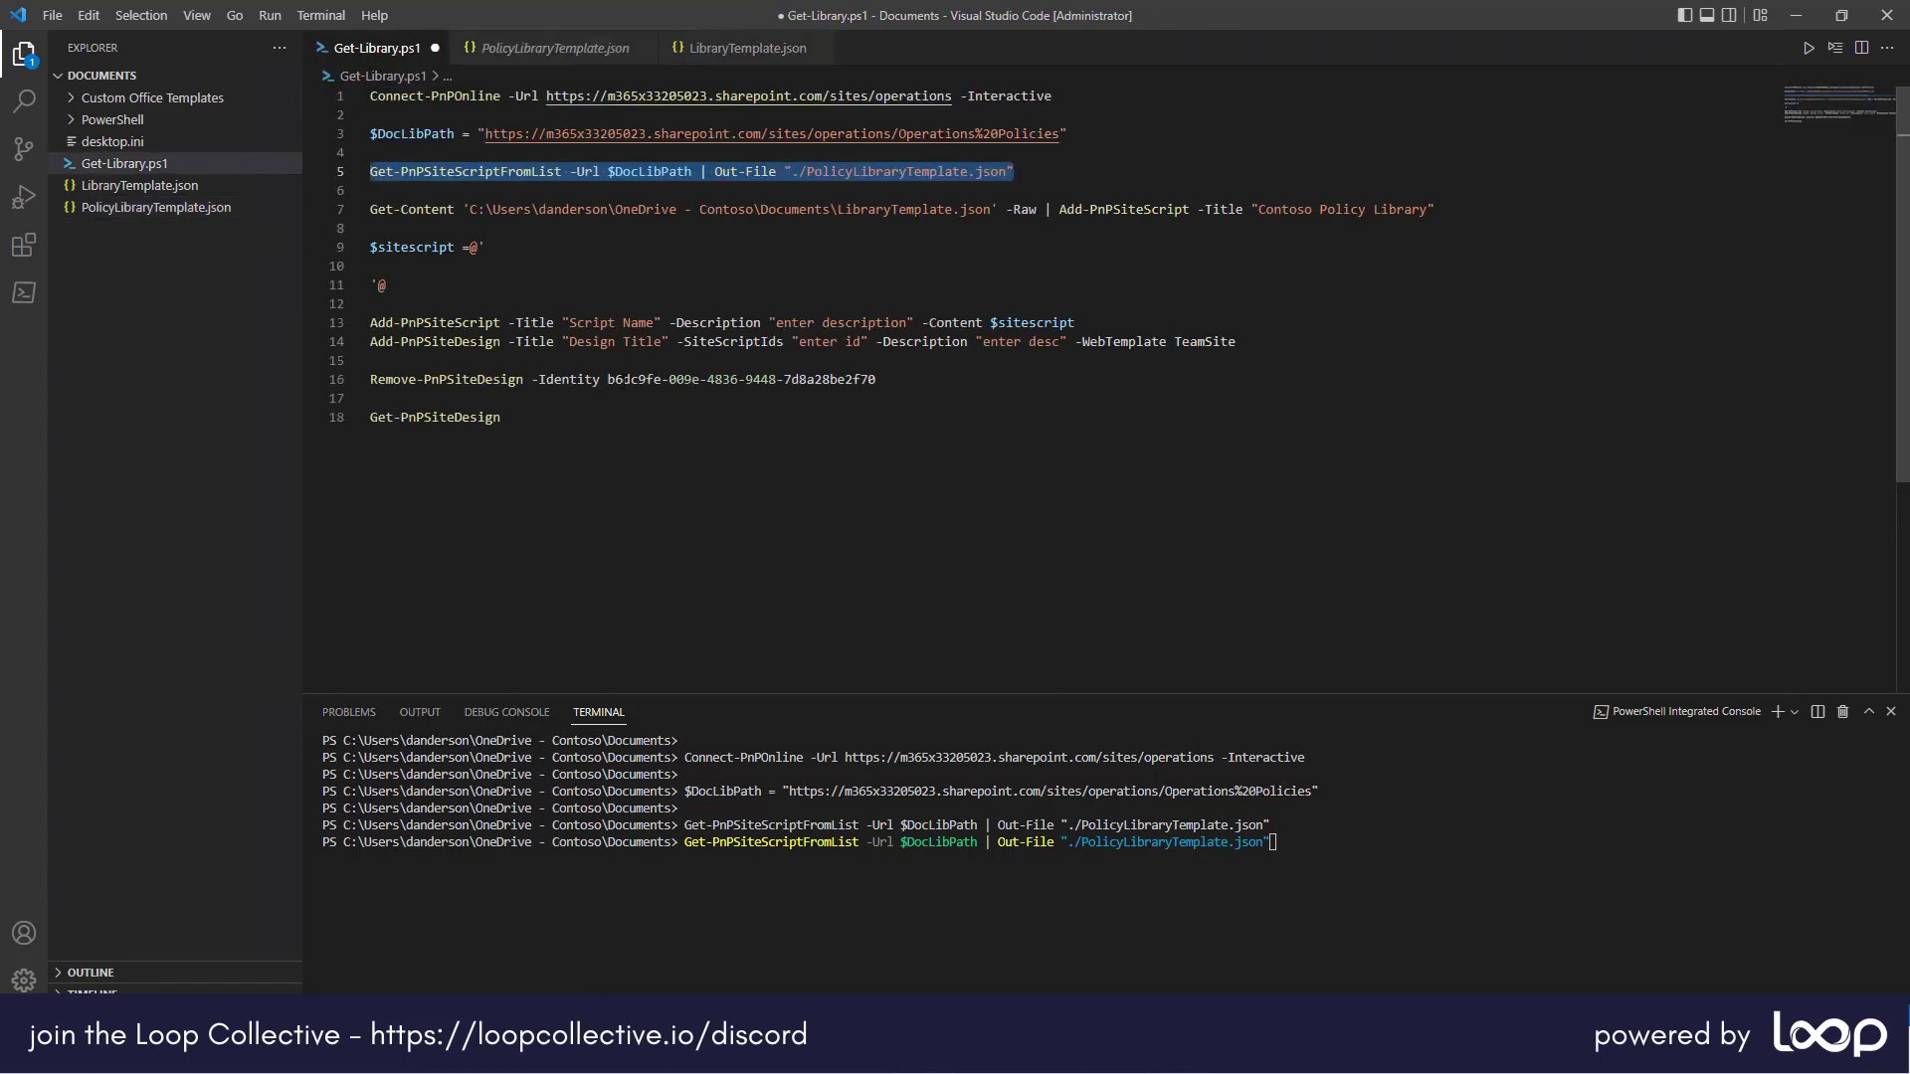
pyautogui.click(384, 250)
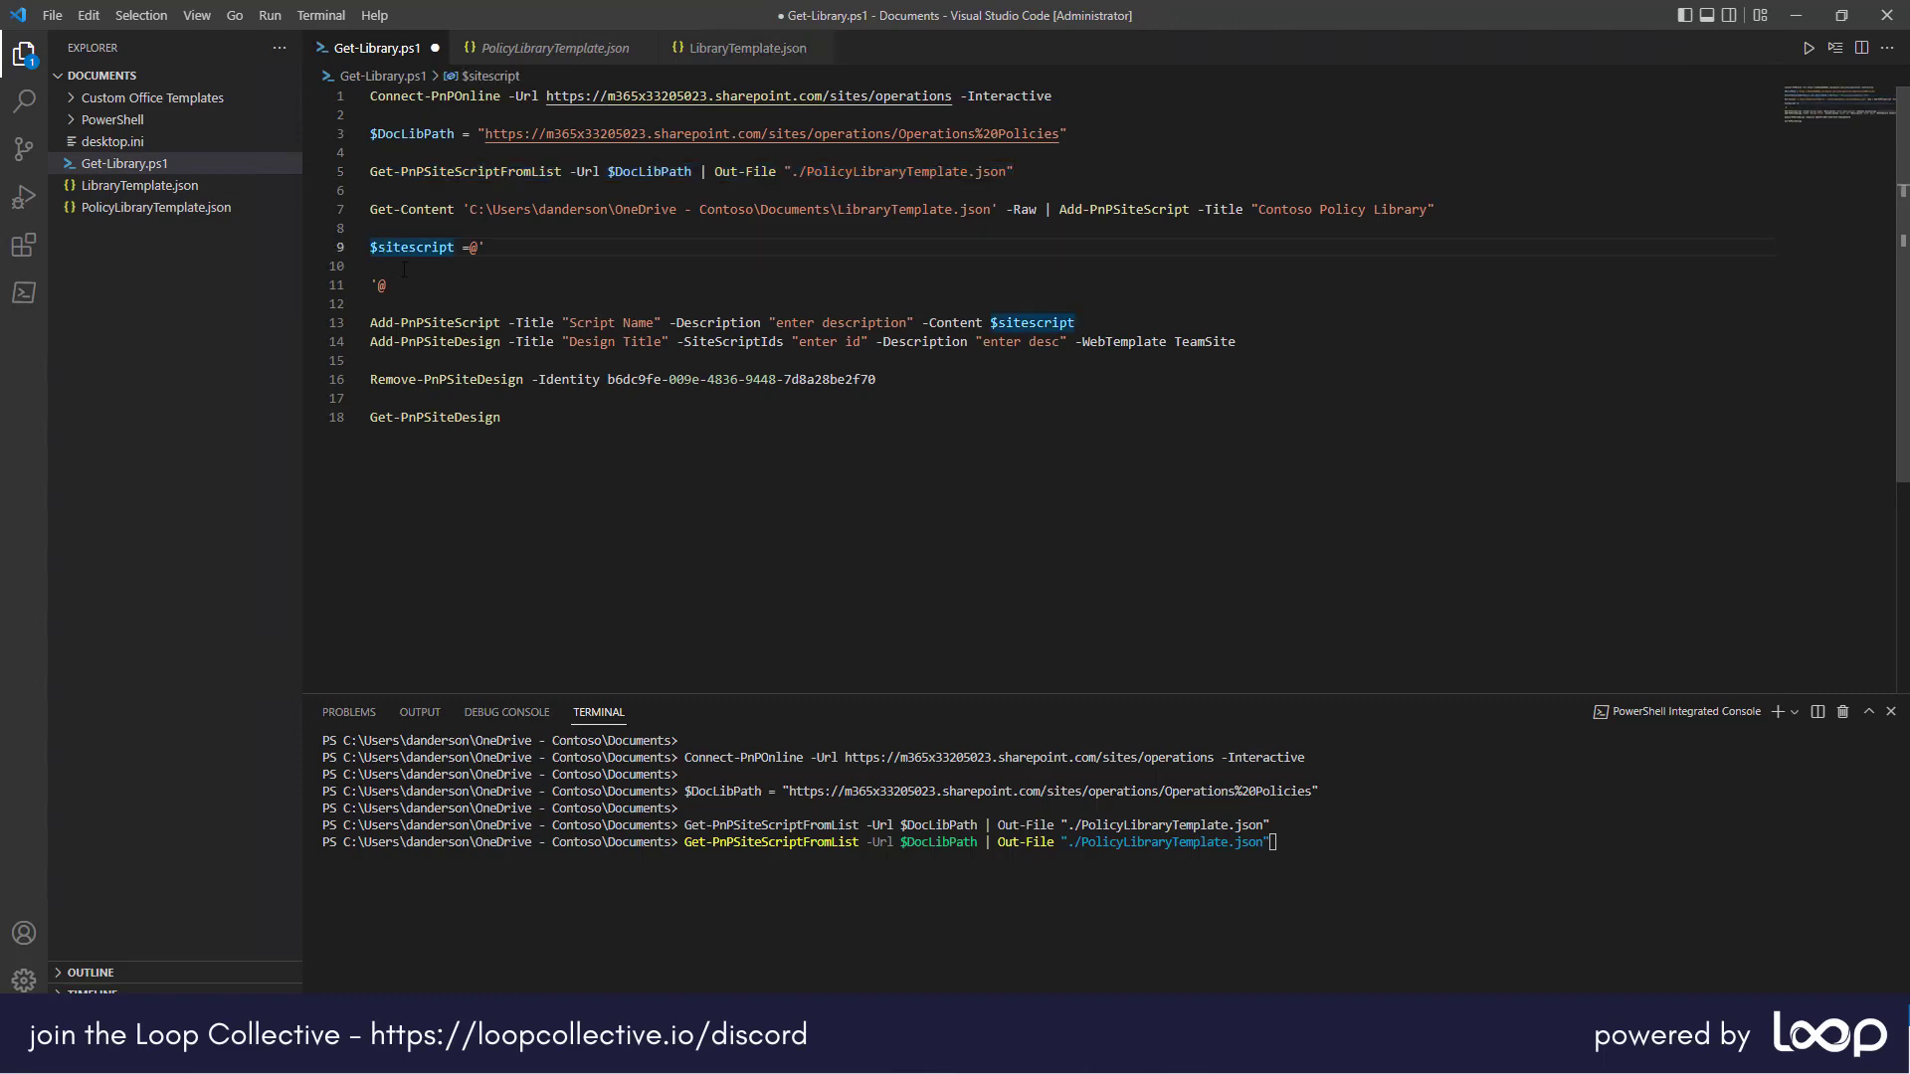
pyautogui.click(404, 268)
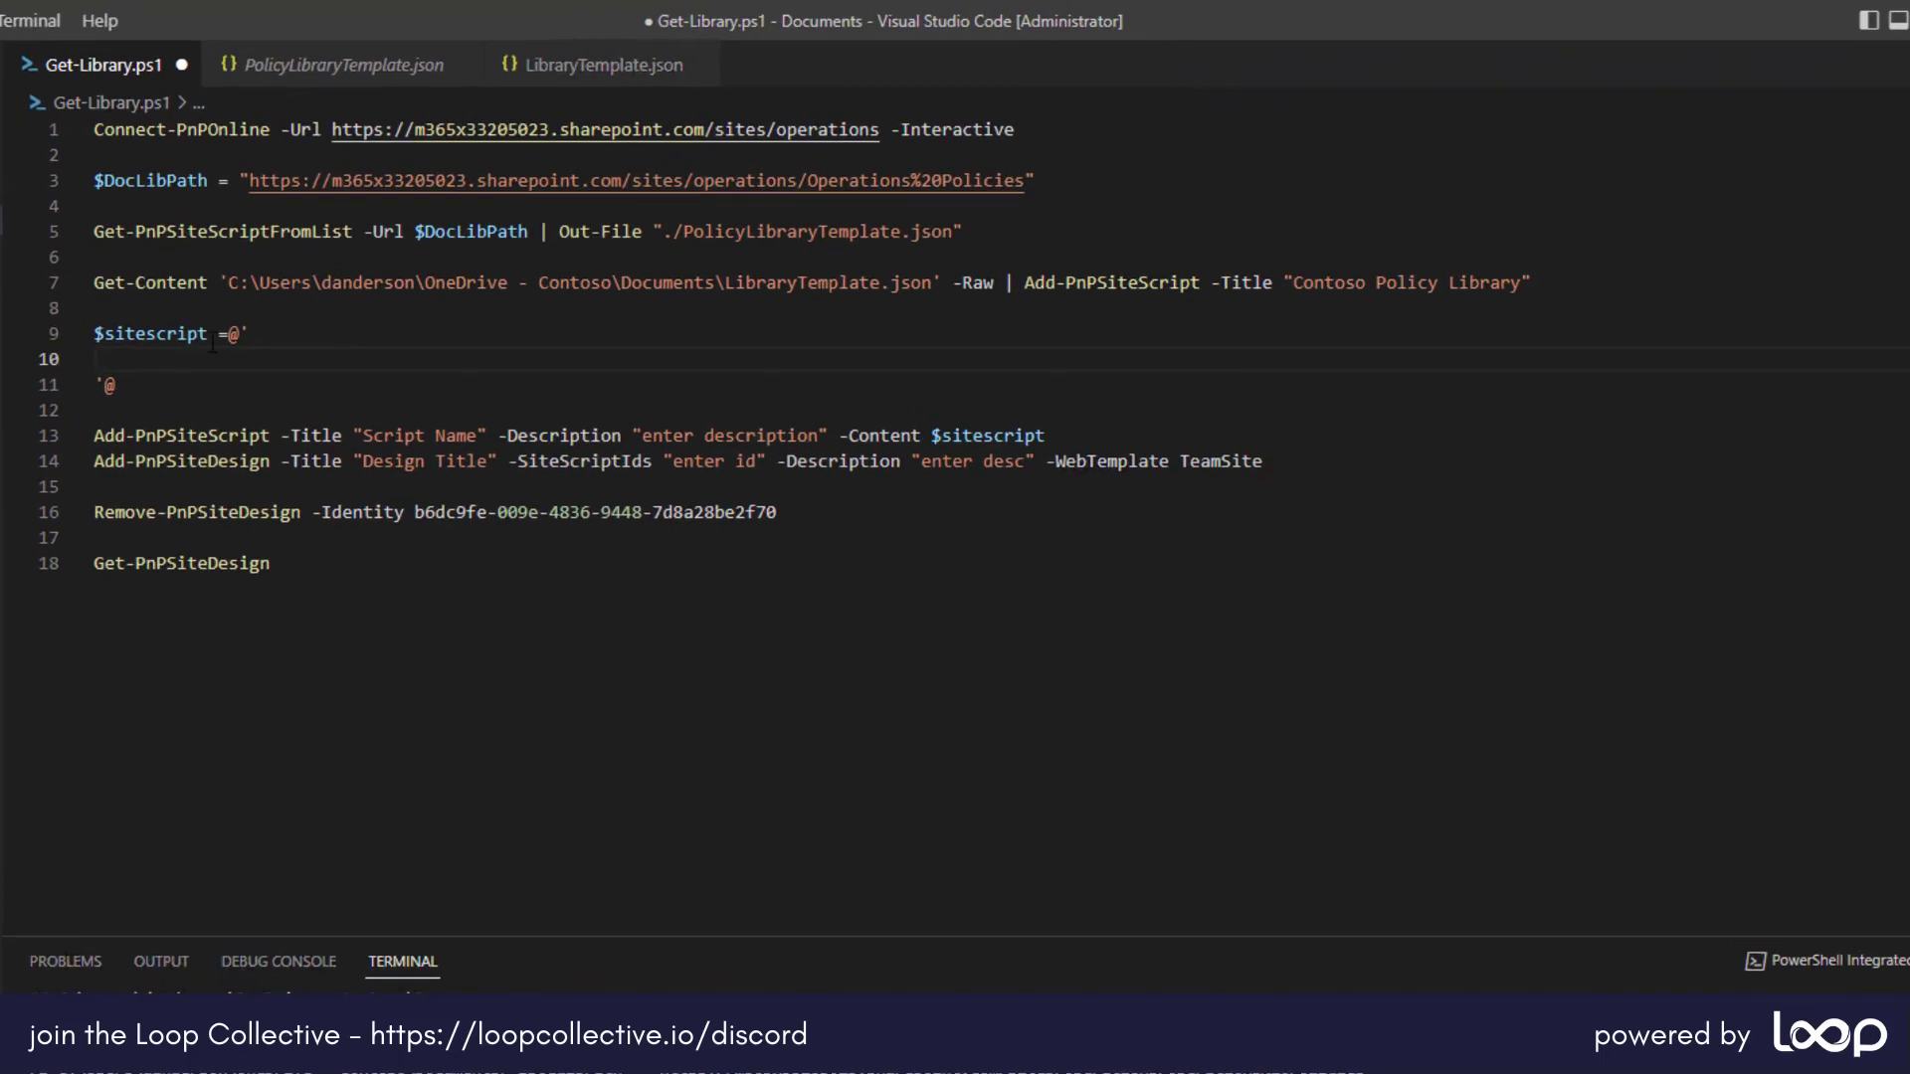
pyautogui.hotkey('ctrl', 'v')
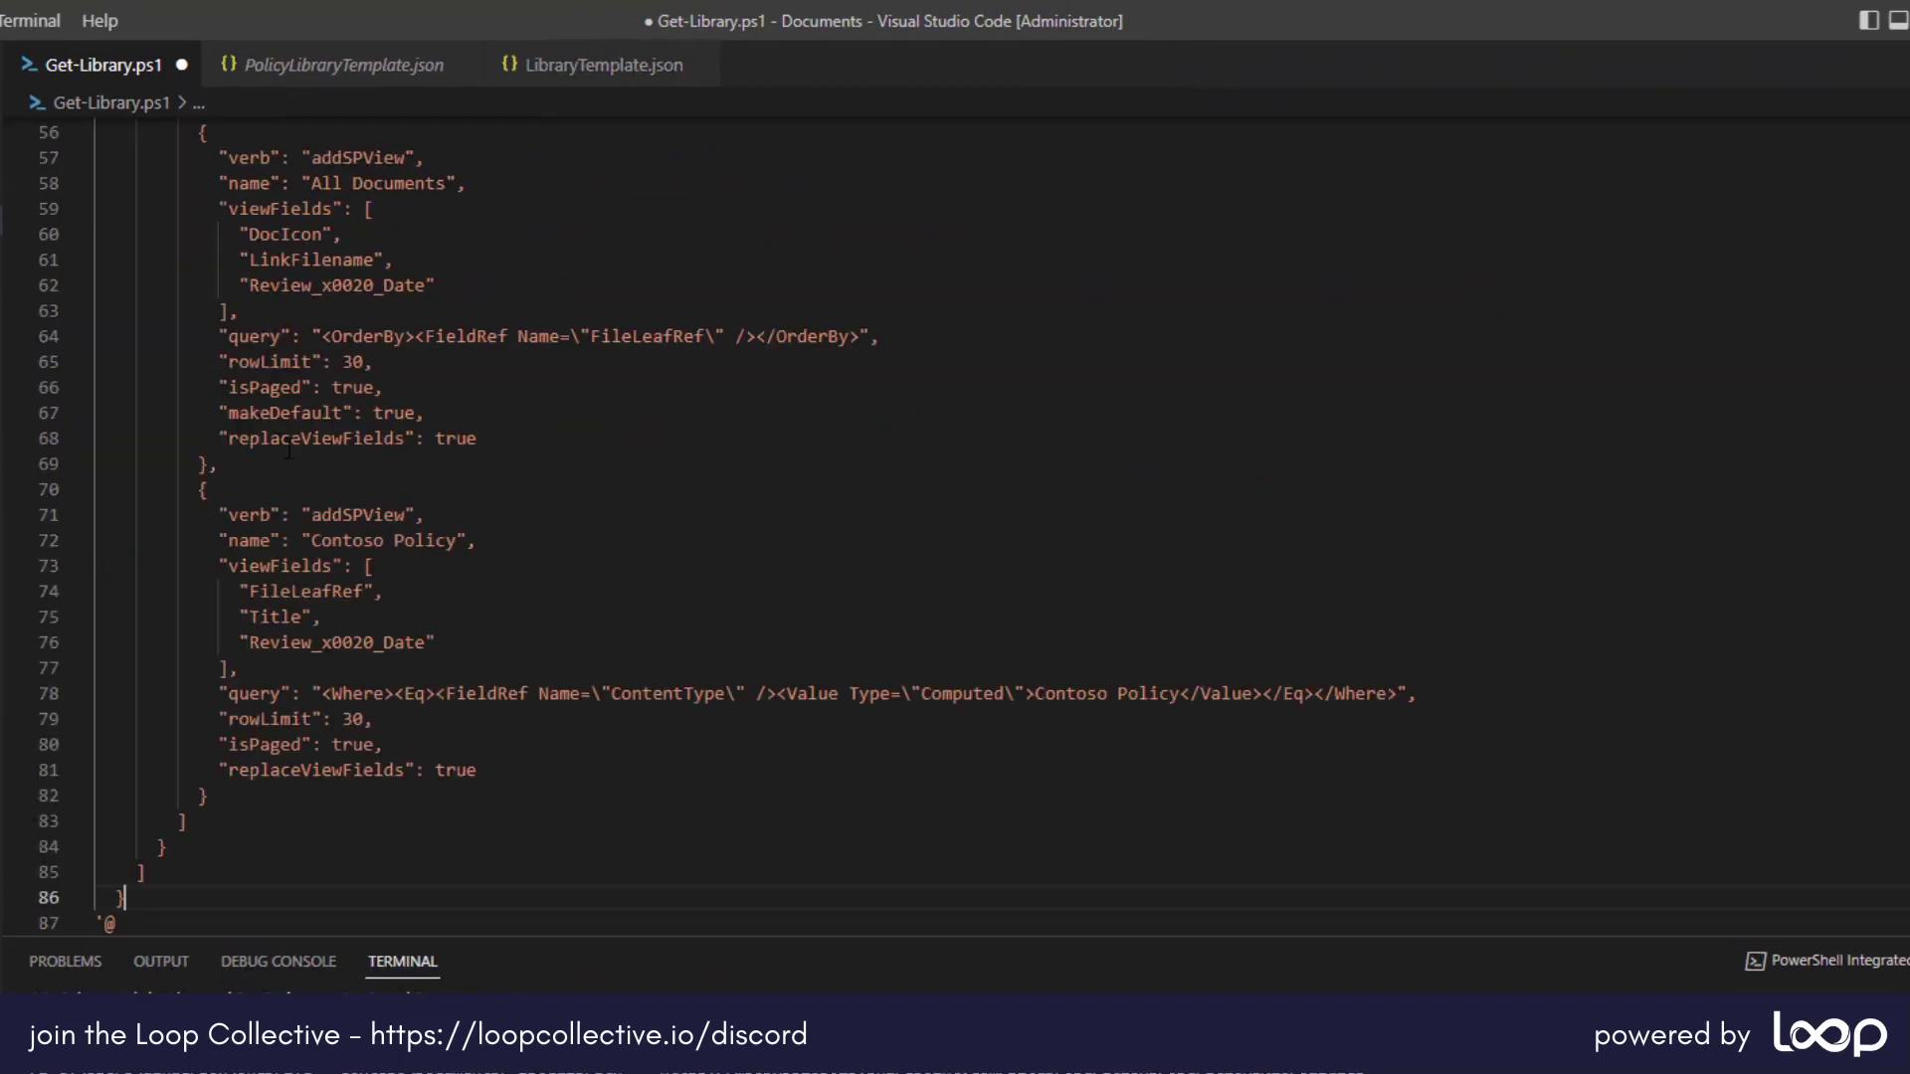
pyautogui.scroll(3, 421, 590)
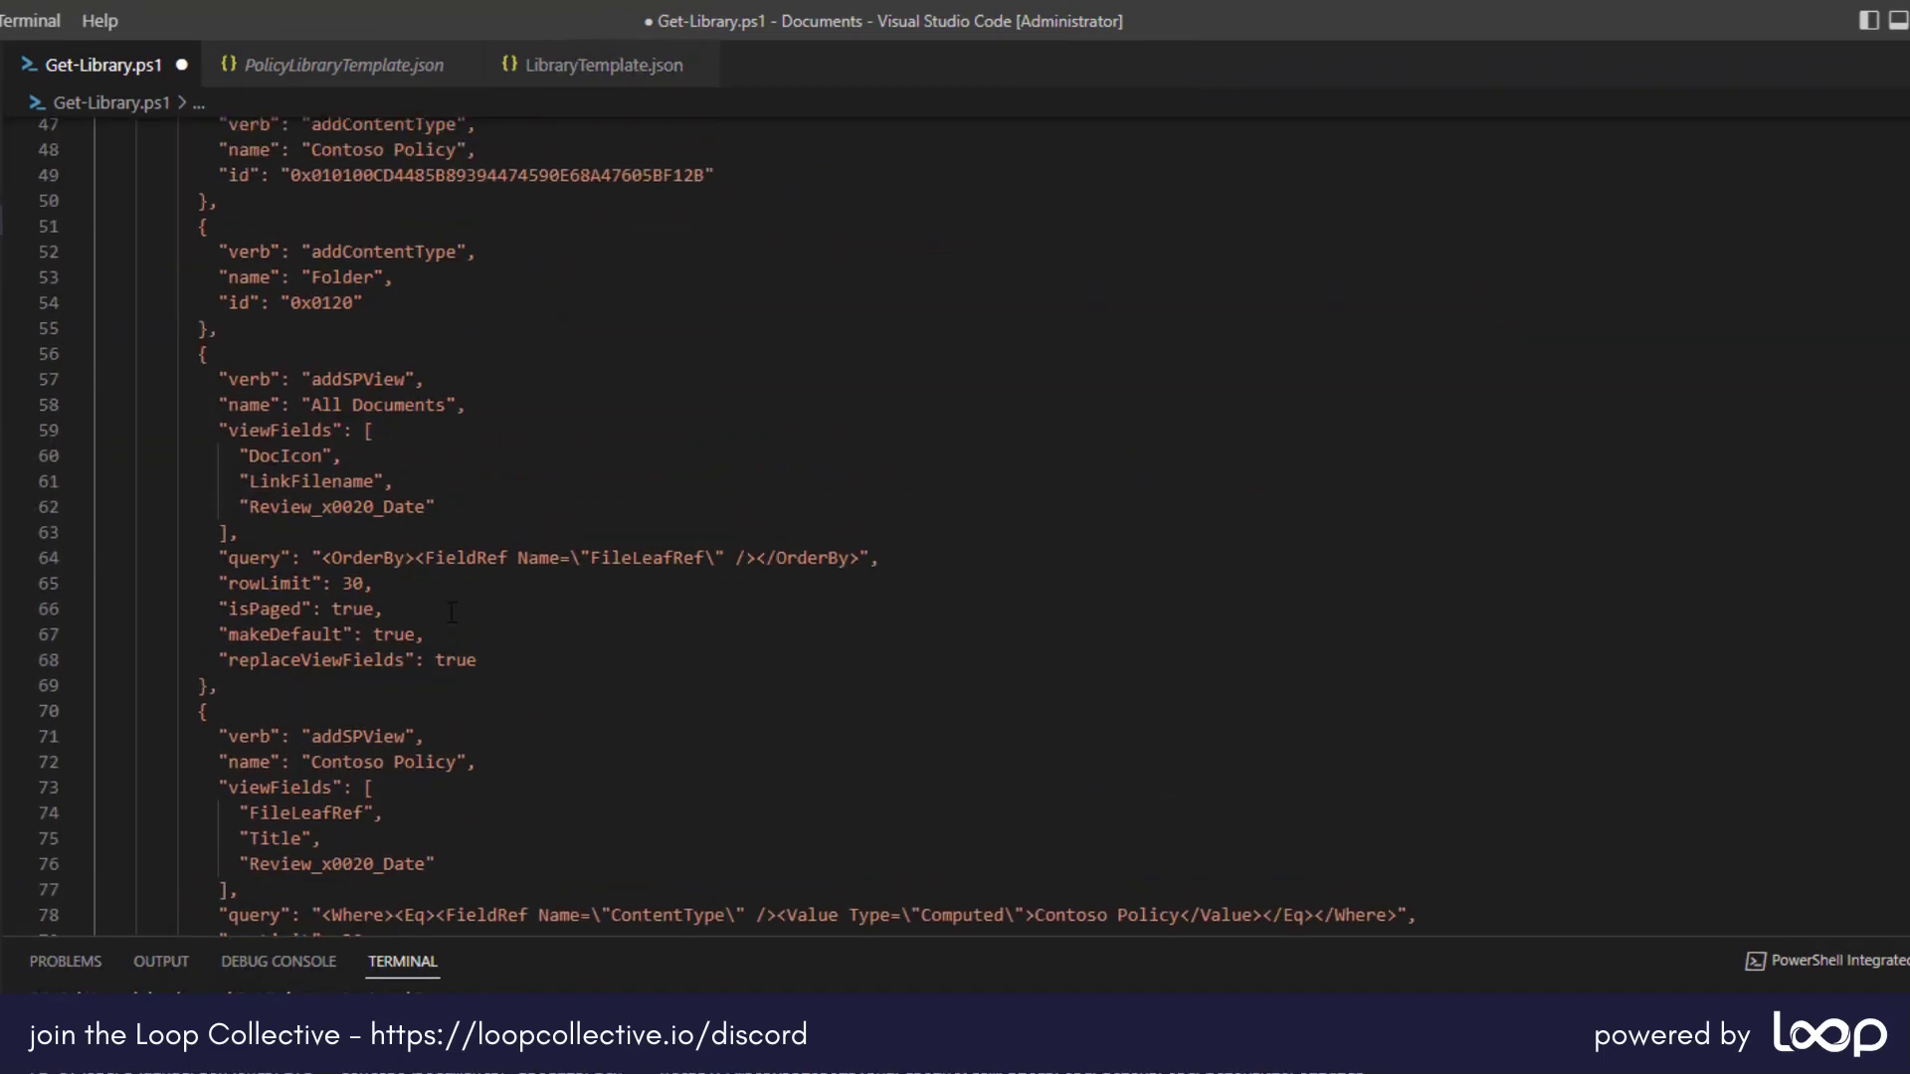
pyautogui.scroll(-7, 448, 616)
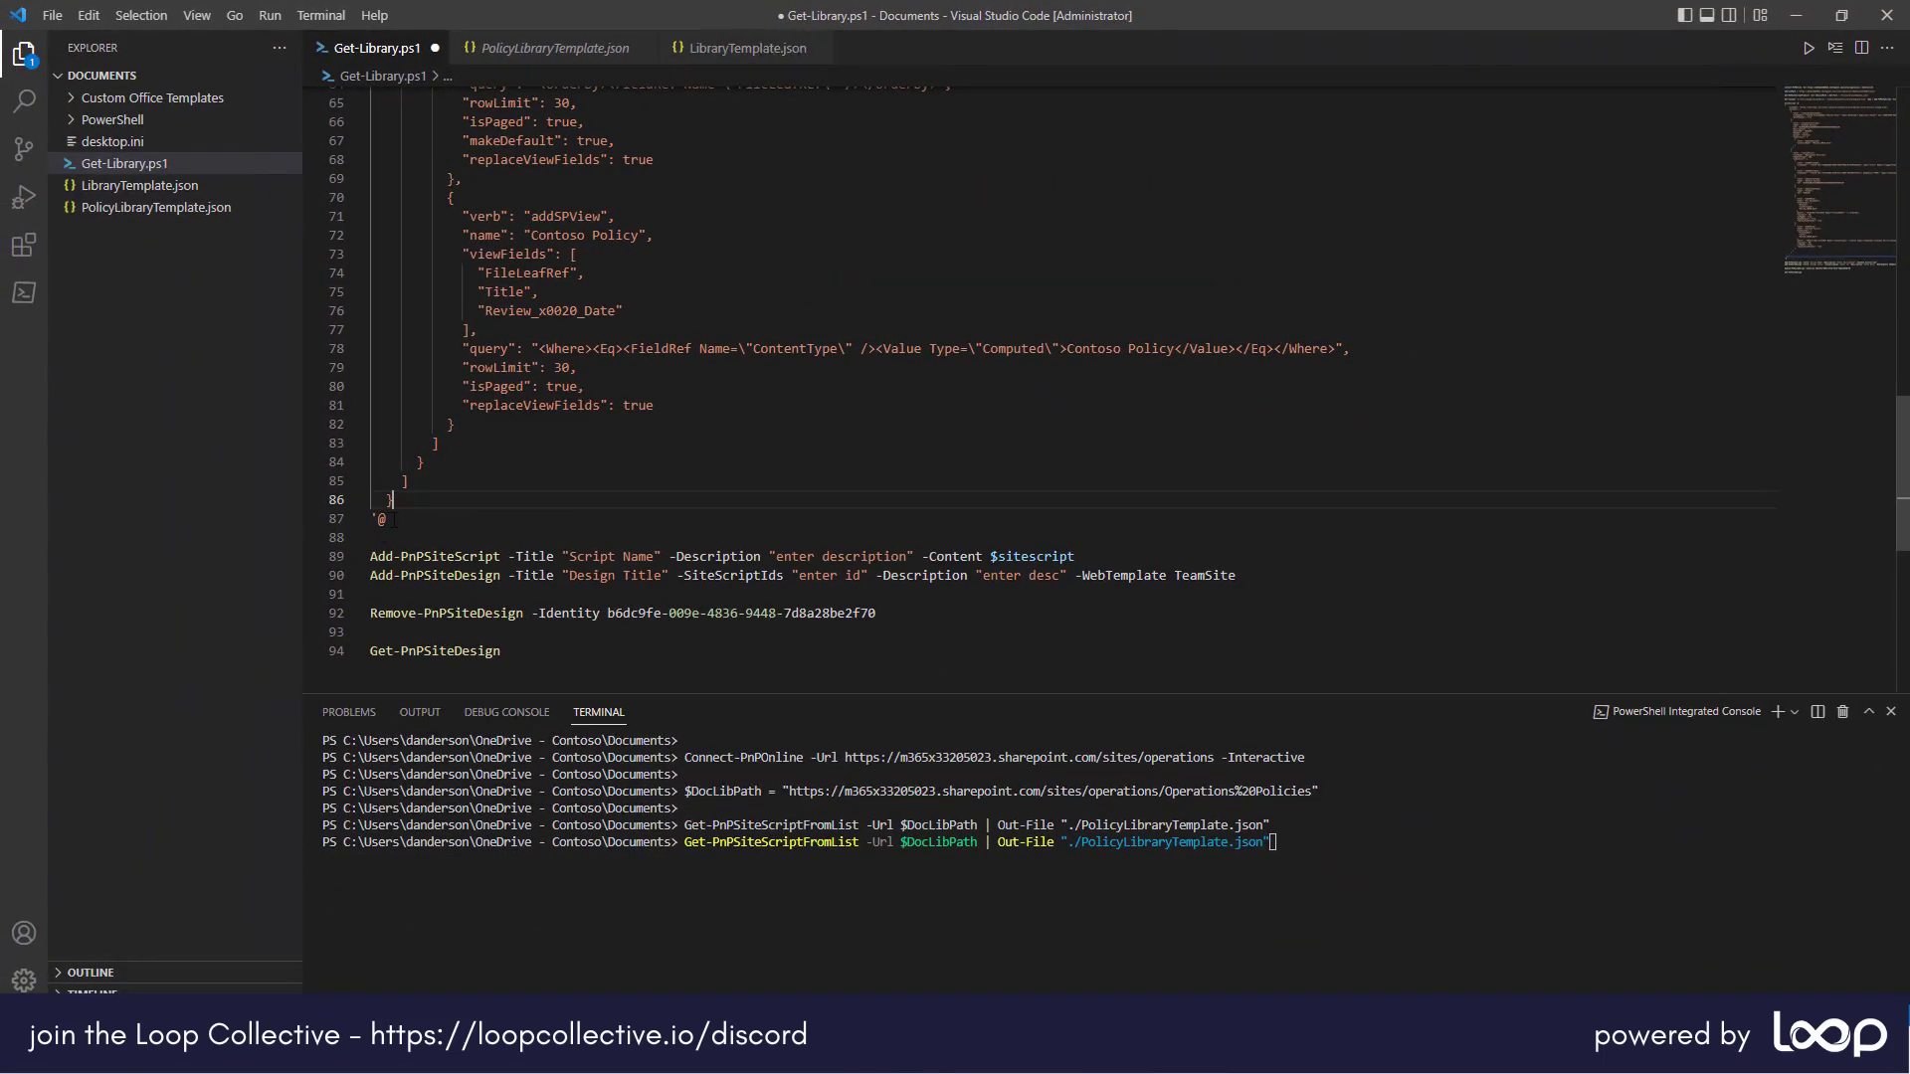
# Step: Run the complete $sitescript assignment, including the JSON and the closing here-string marker
pyautogui.moveTo(394, 502); pyautogui.dragTo(363, 154)
pyautogui.scroll(-1, 358, 150)
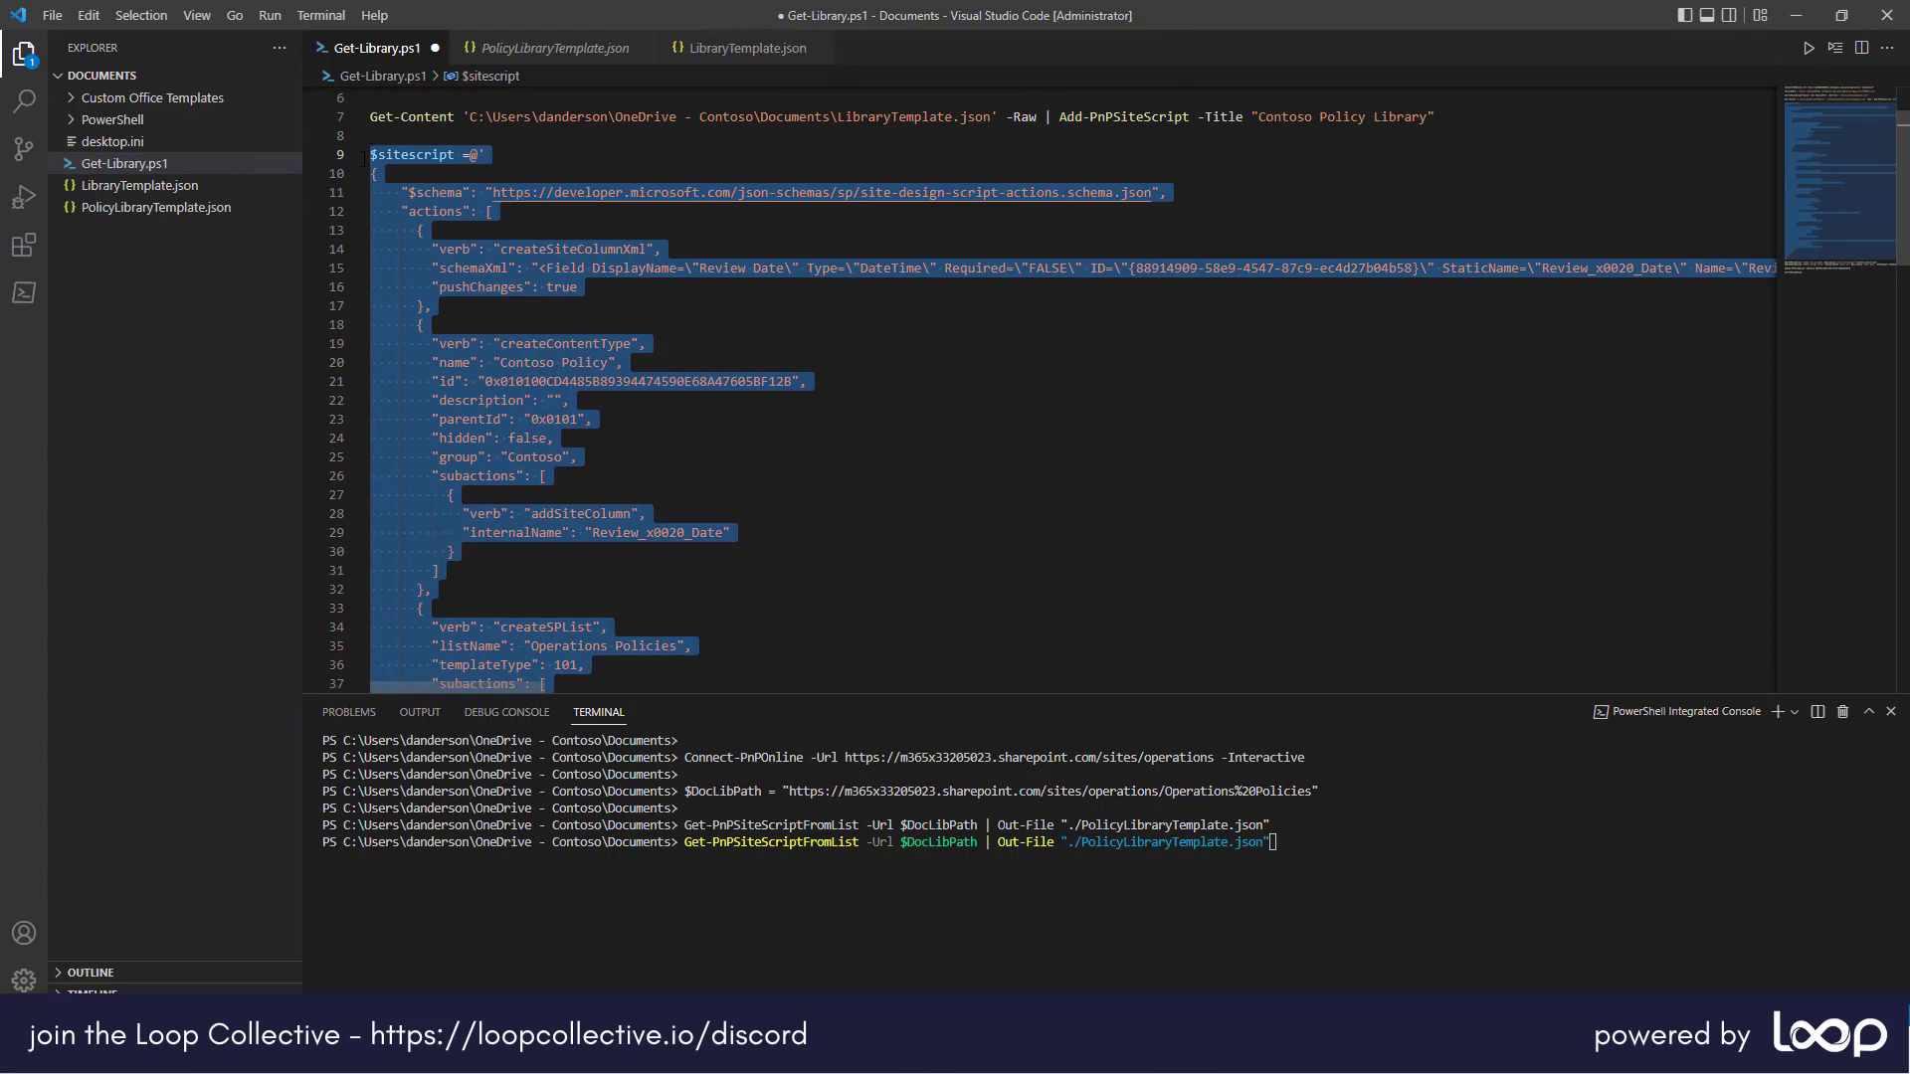
pyautogui.click(1833, 49)
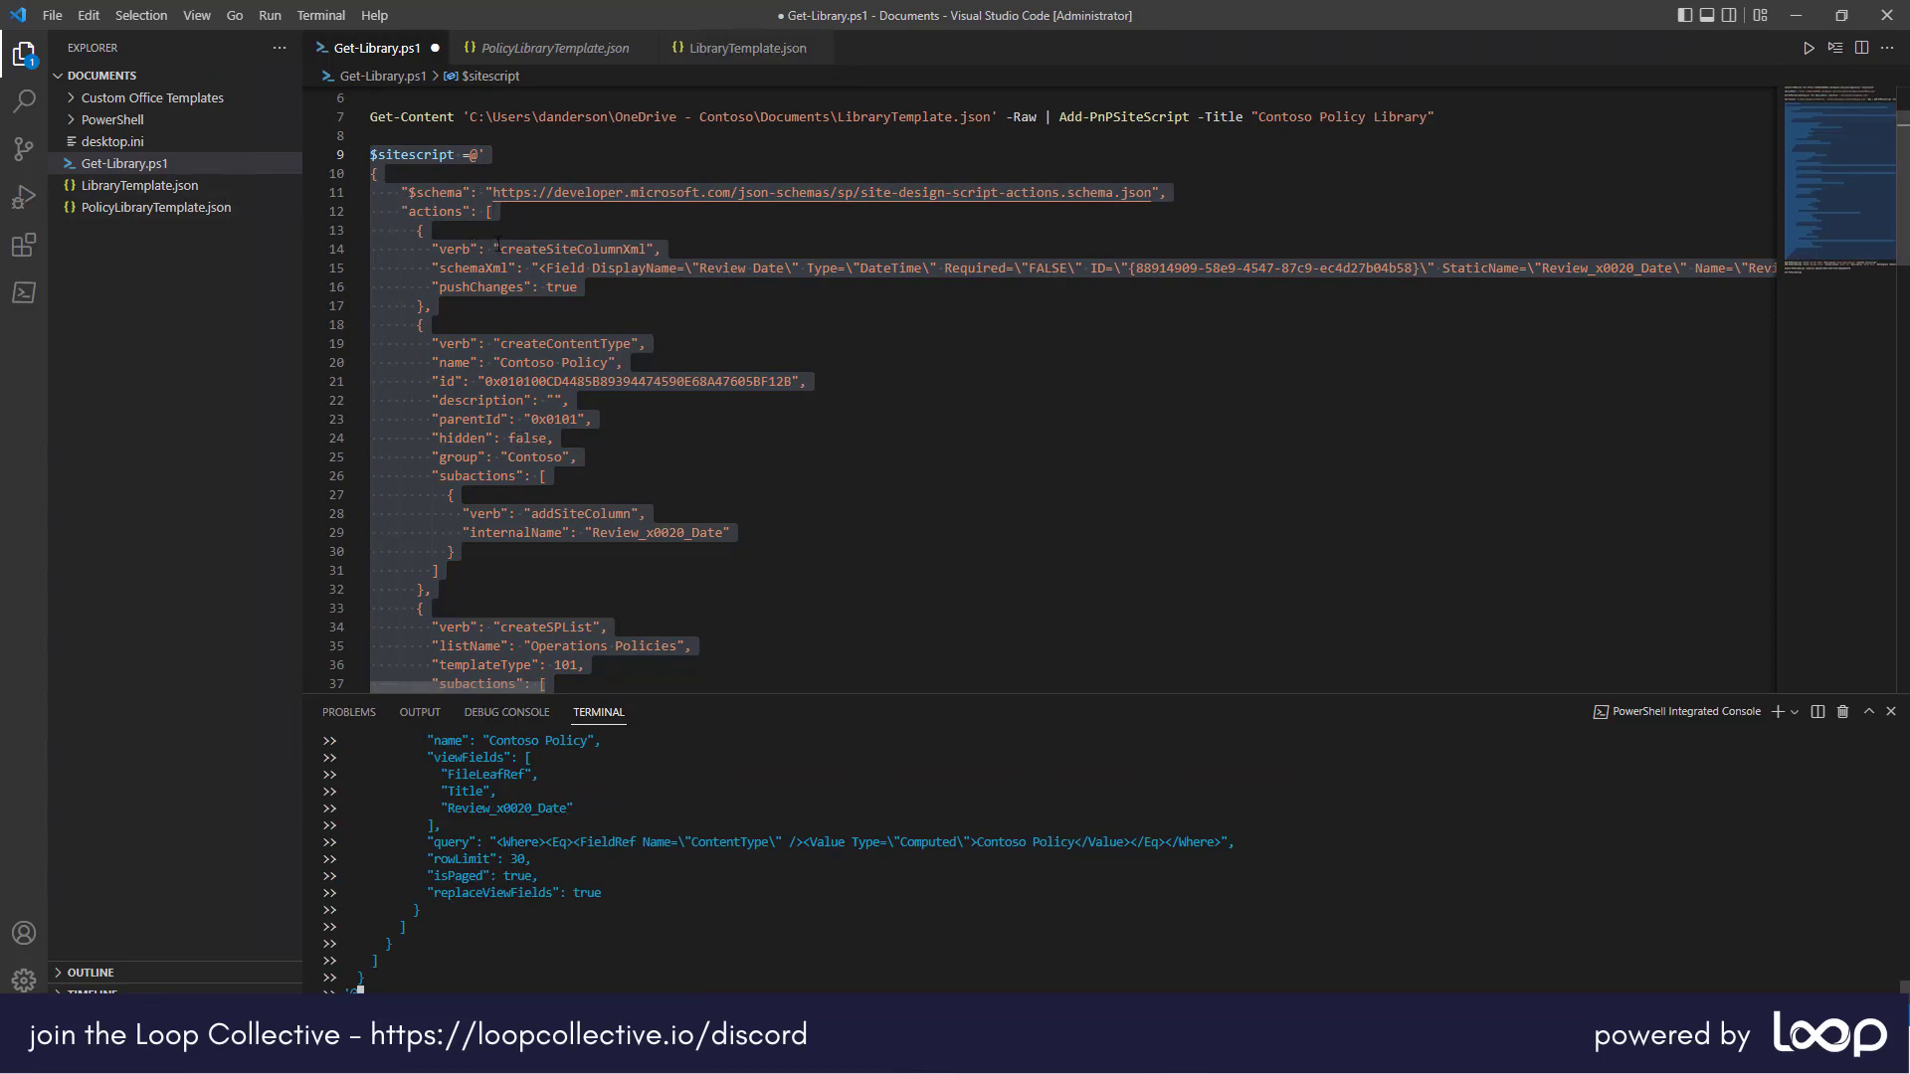
# Step: Set the title in the Add-PnPSiteScript command to "Contoso Policy Library"
pyautogui.scroll(-8, 541, 262)
pyautogui.scroll(-12, 541, 262)
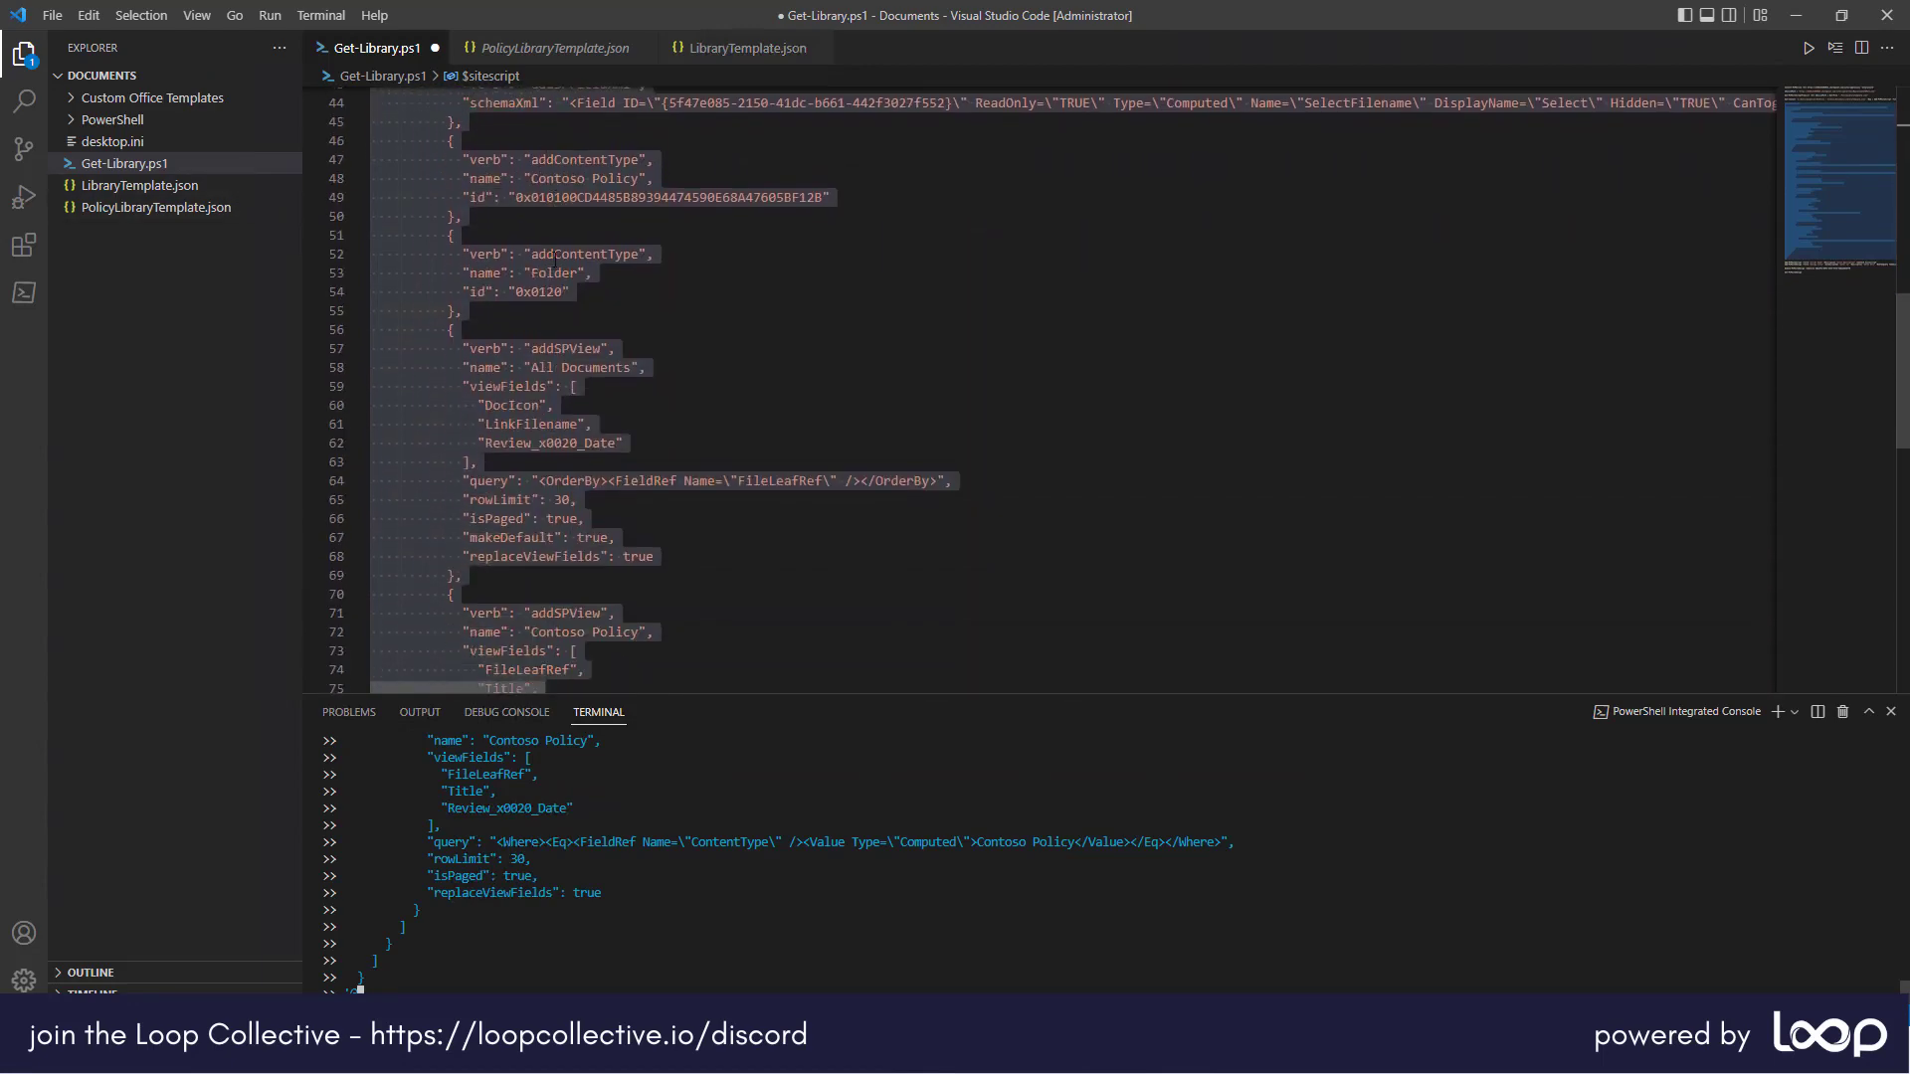
pyautogui.scroll(-1, 563, 266)
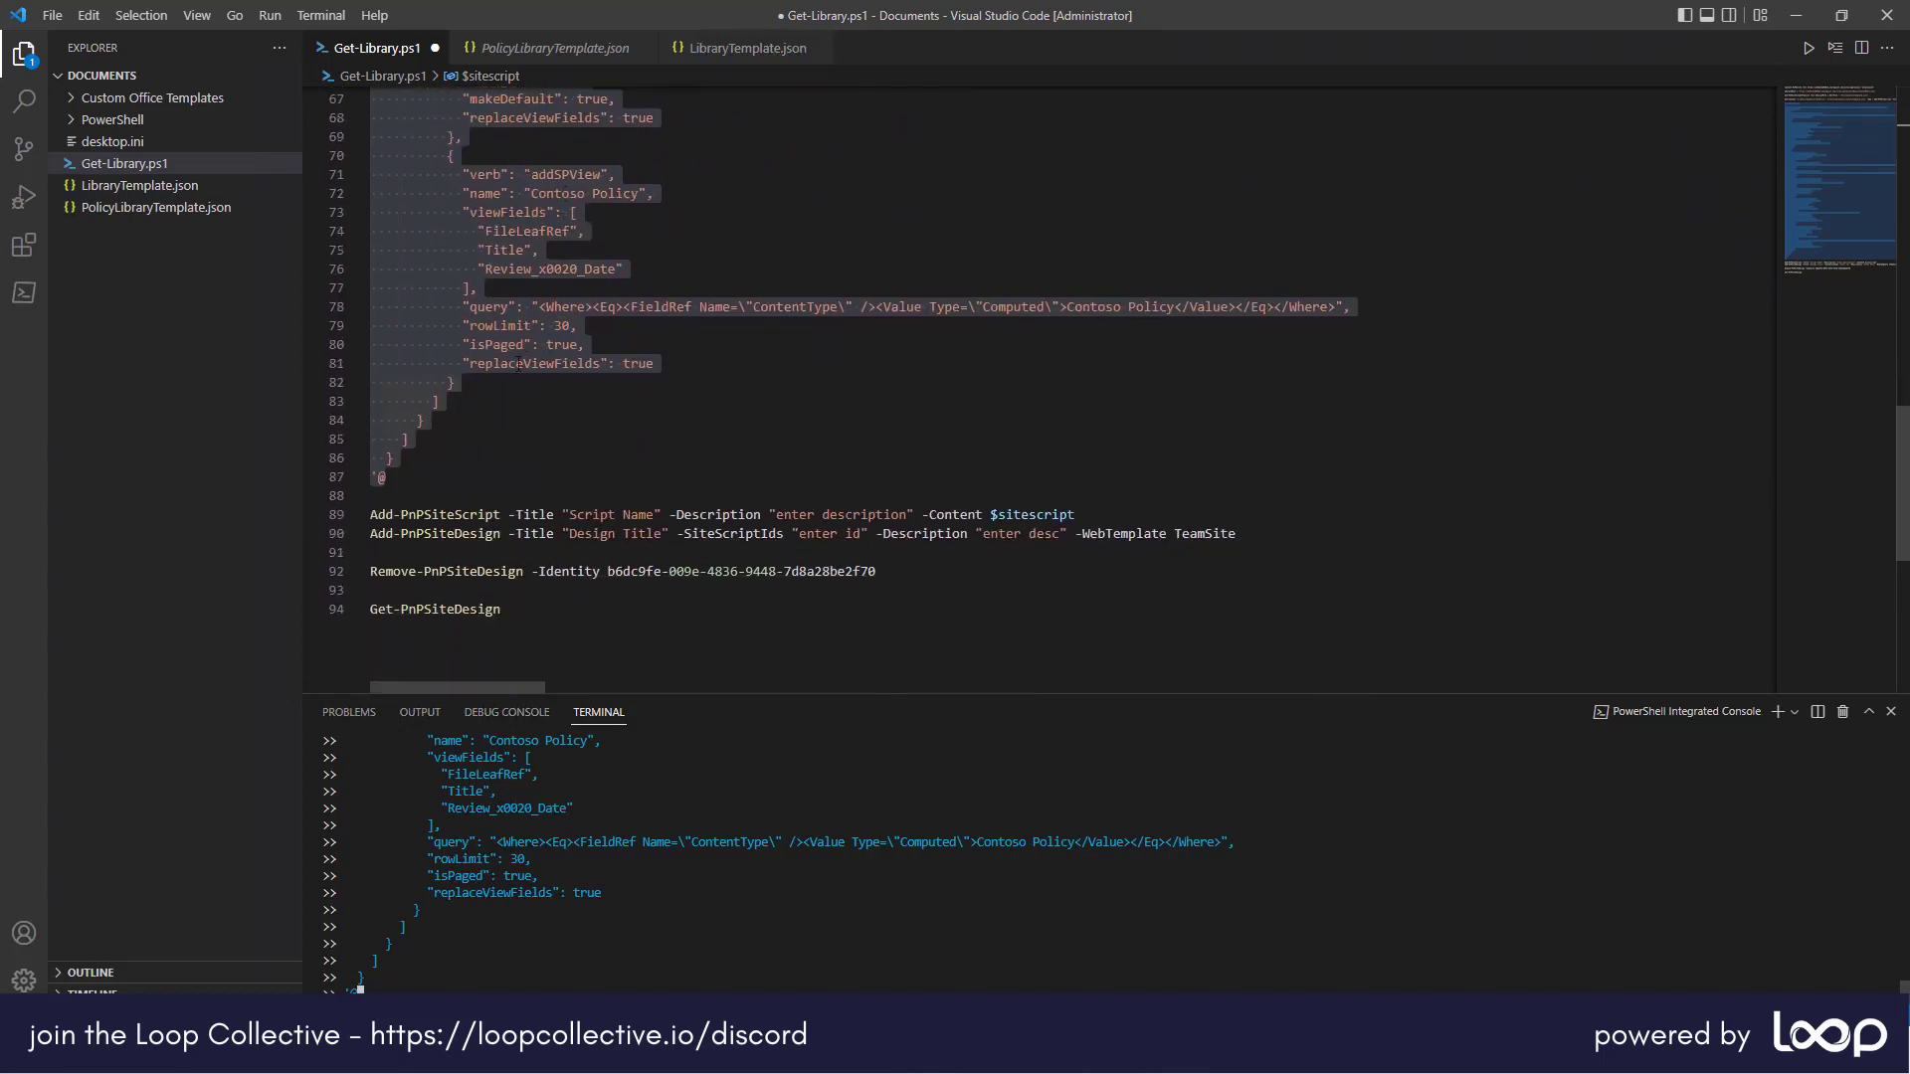
pyautogui.click(543, 421)
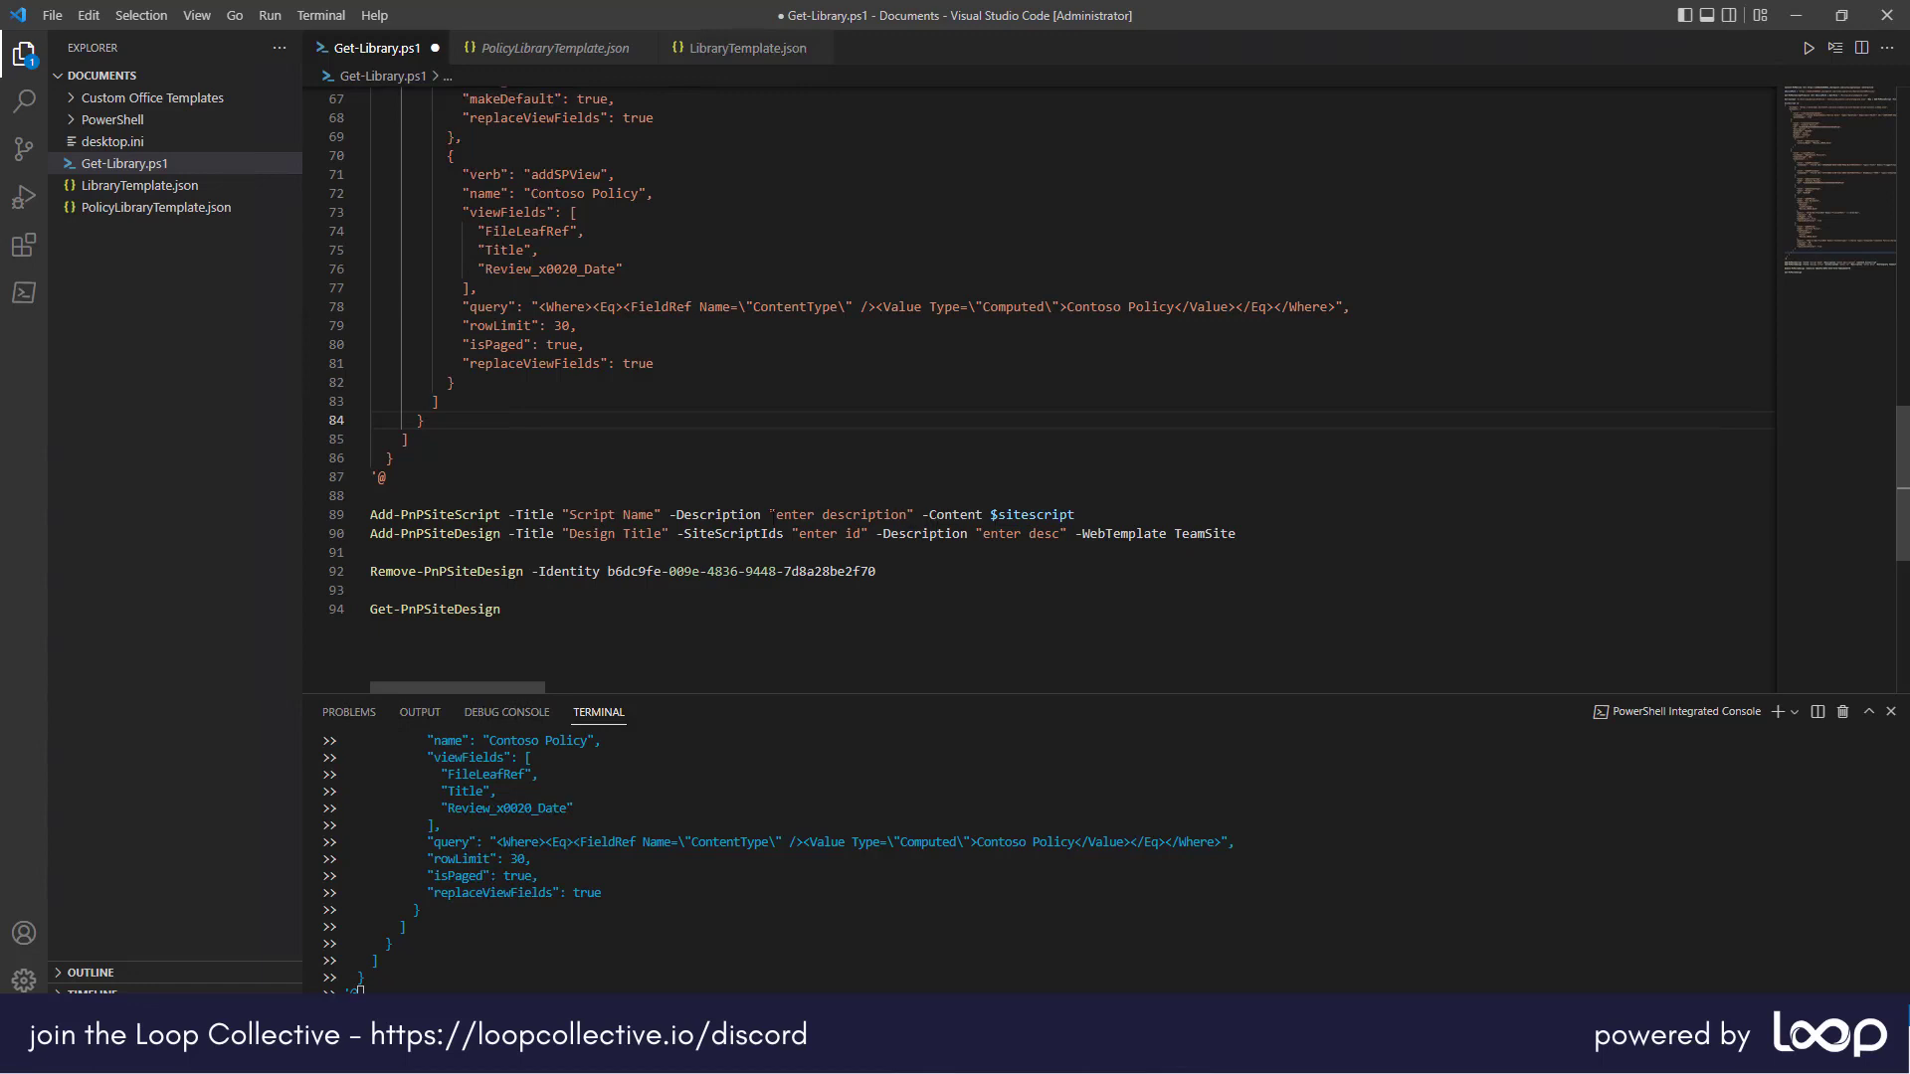
pyautogui.moveTo(656, 514); pyautogui.dragTo(577, 514)
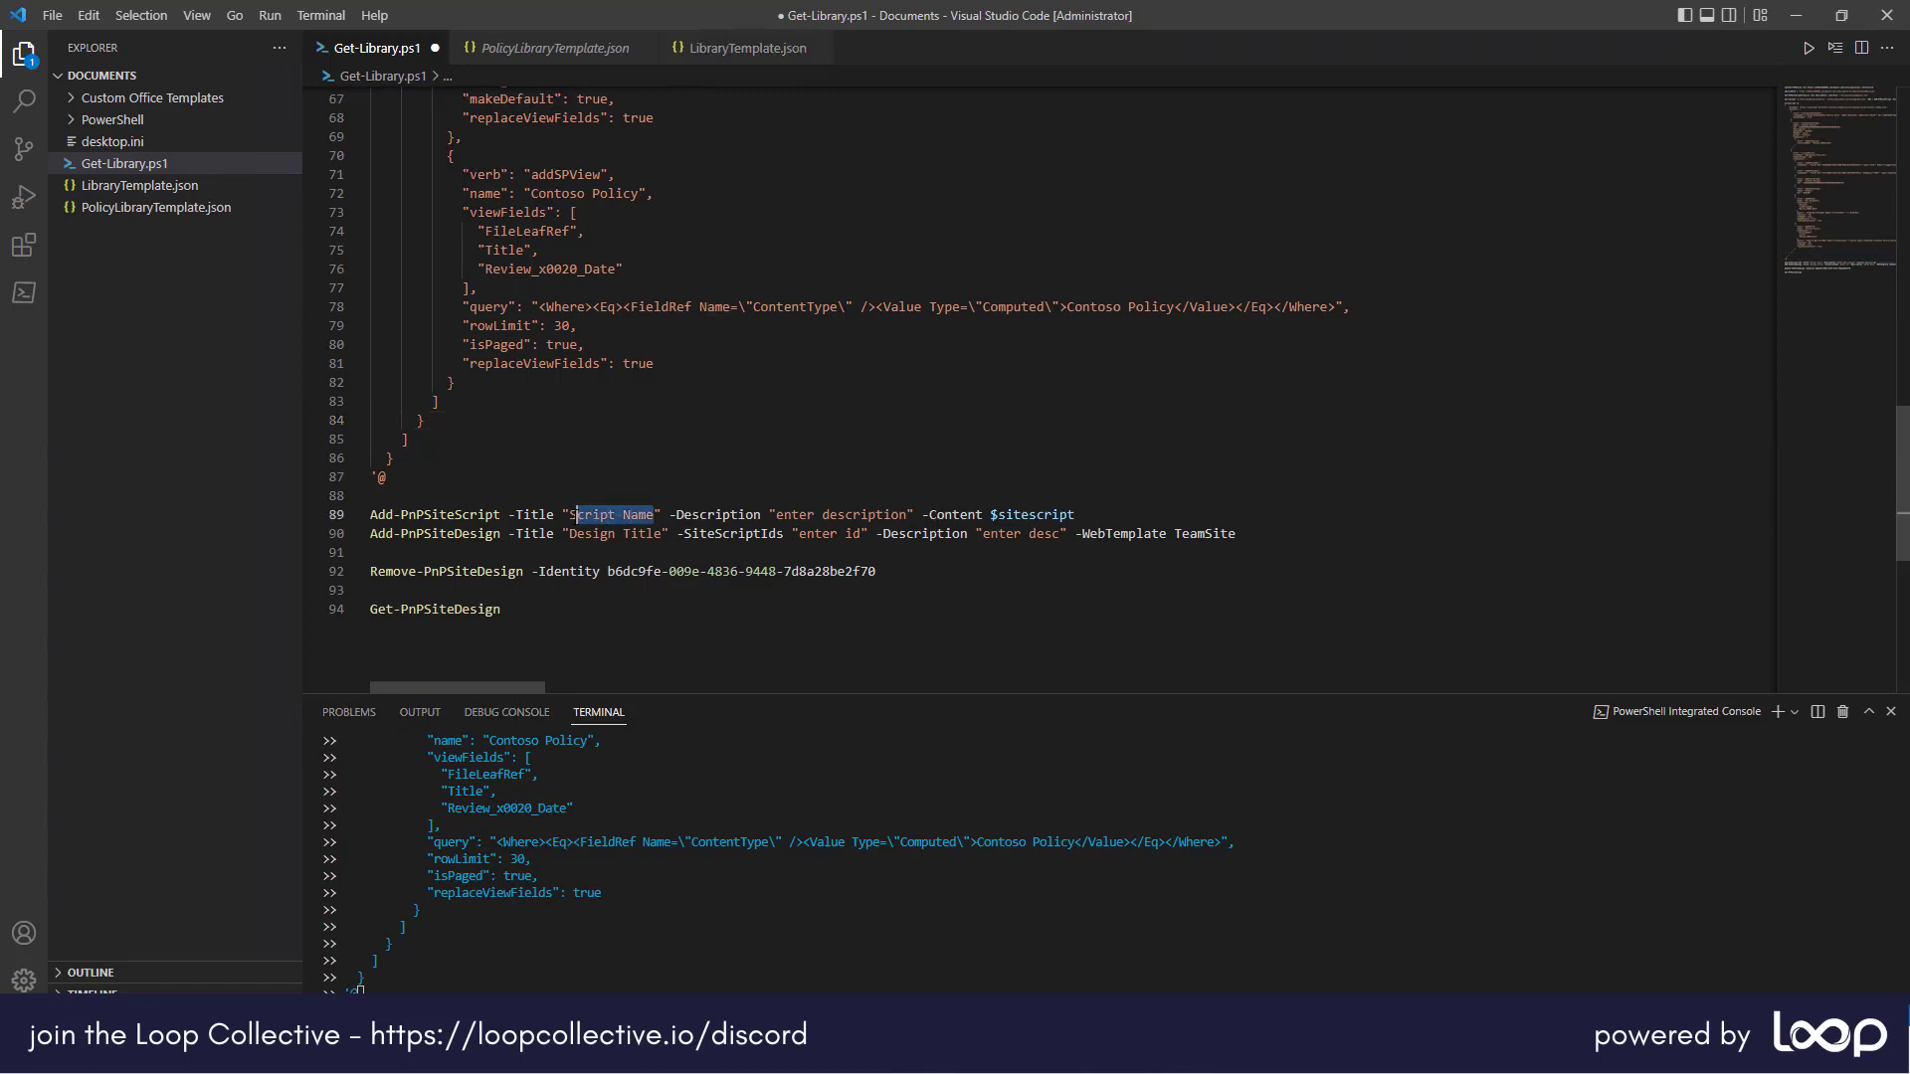
pyautogui.press('BackSpace')
pyautogui.press('BackSpace')
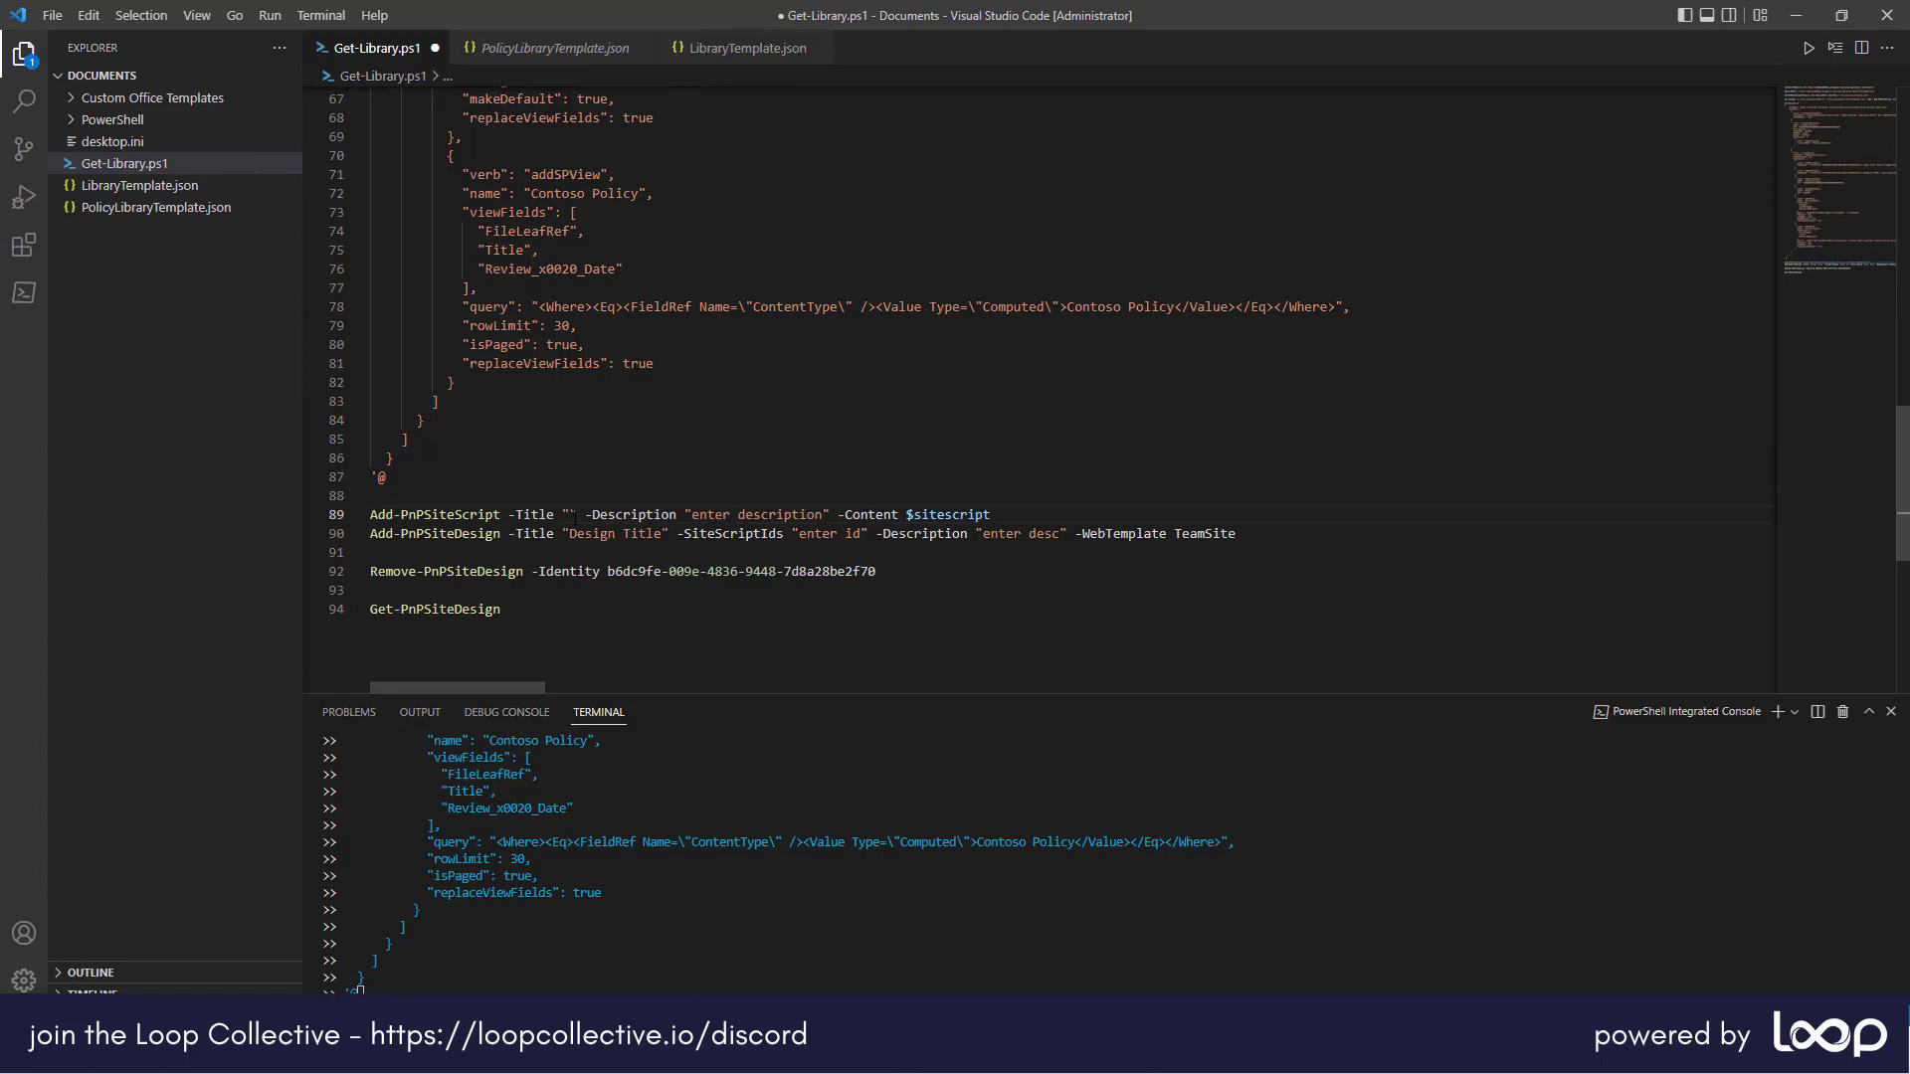
pyautogui.write('Contoso Pol')
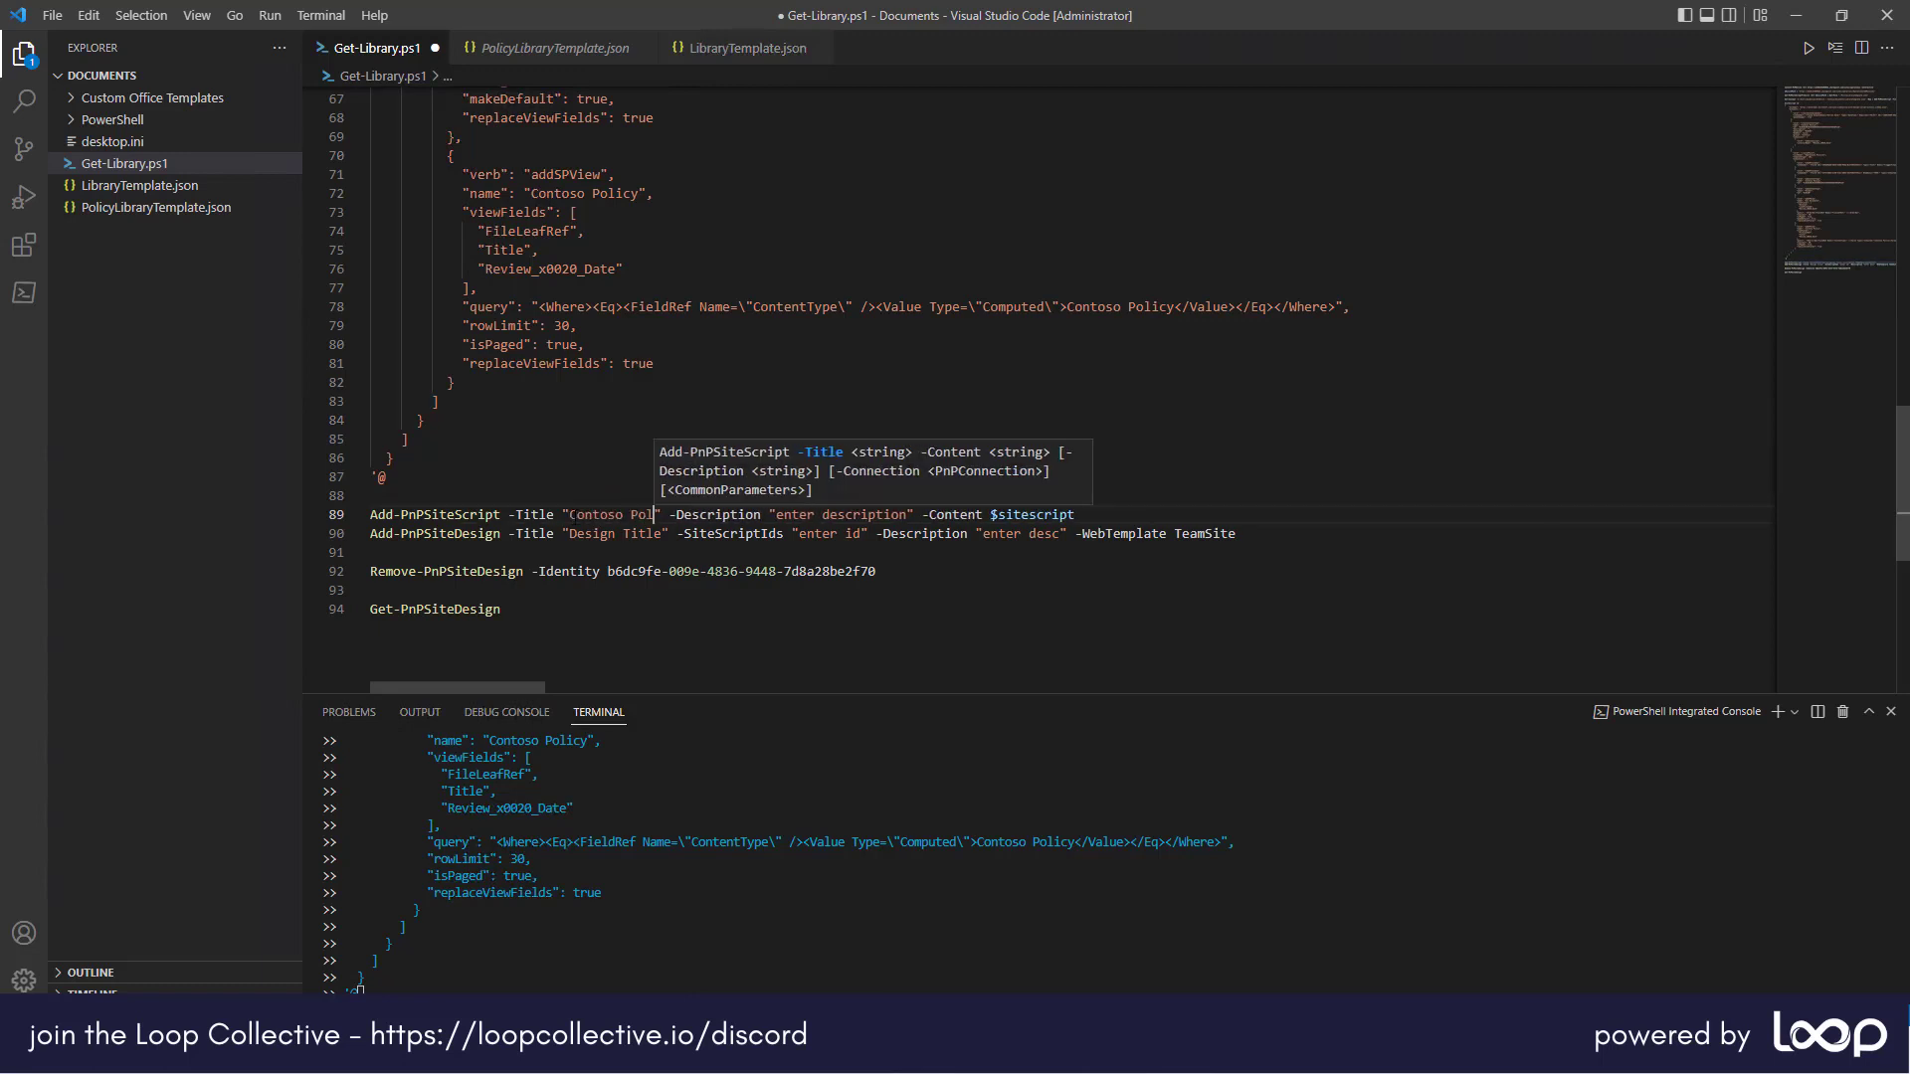
pyautogui.write('icy Library')
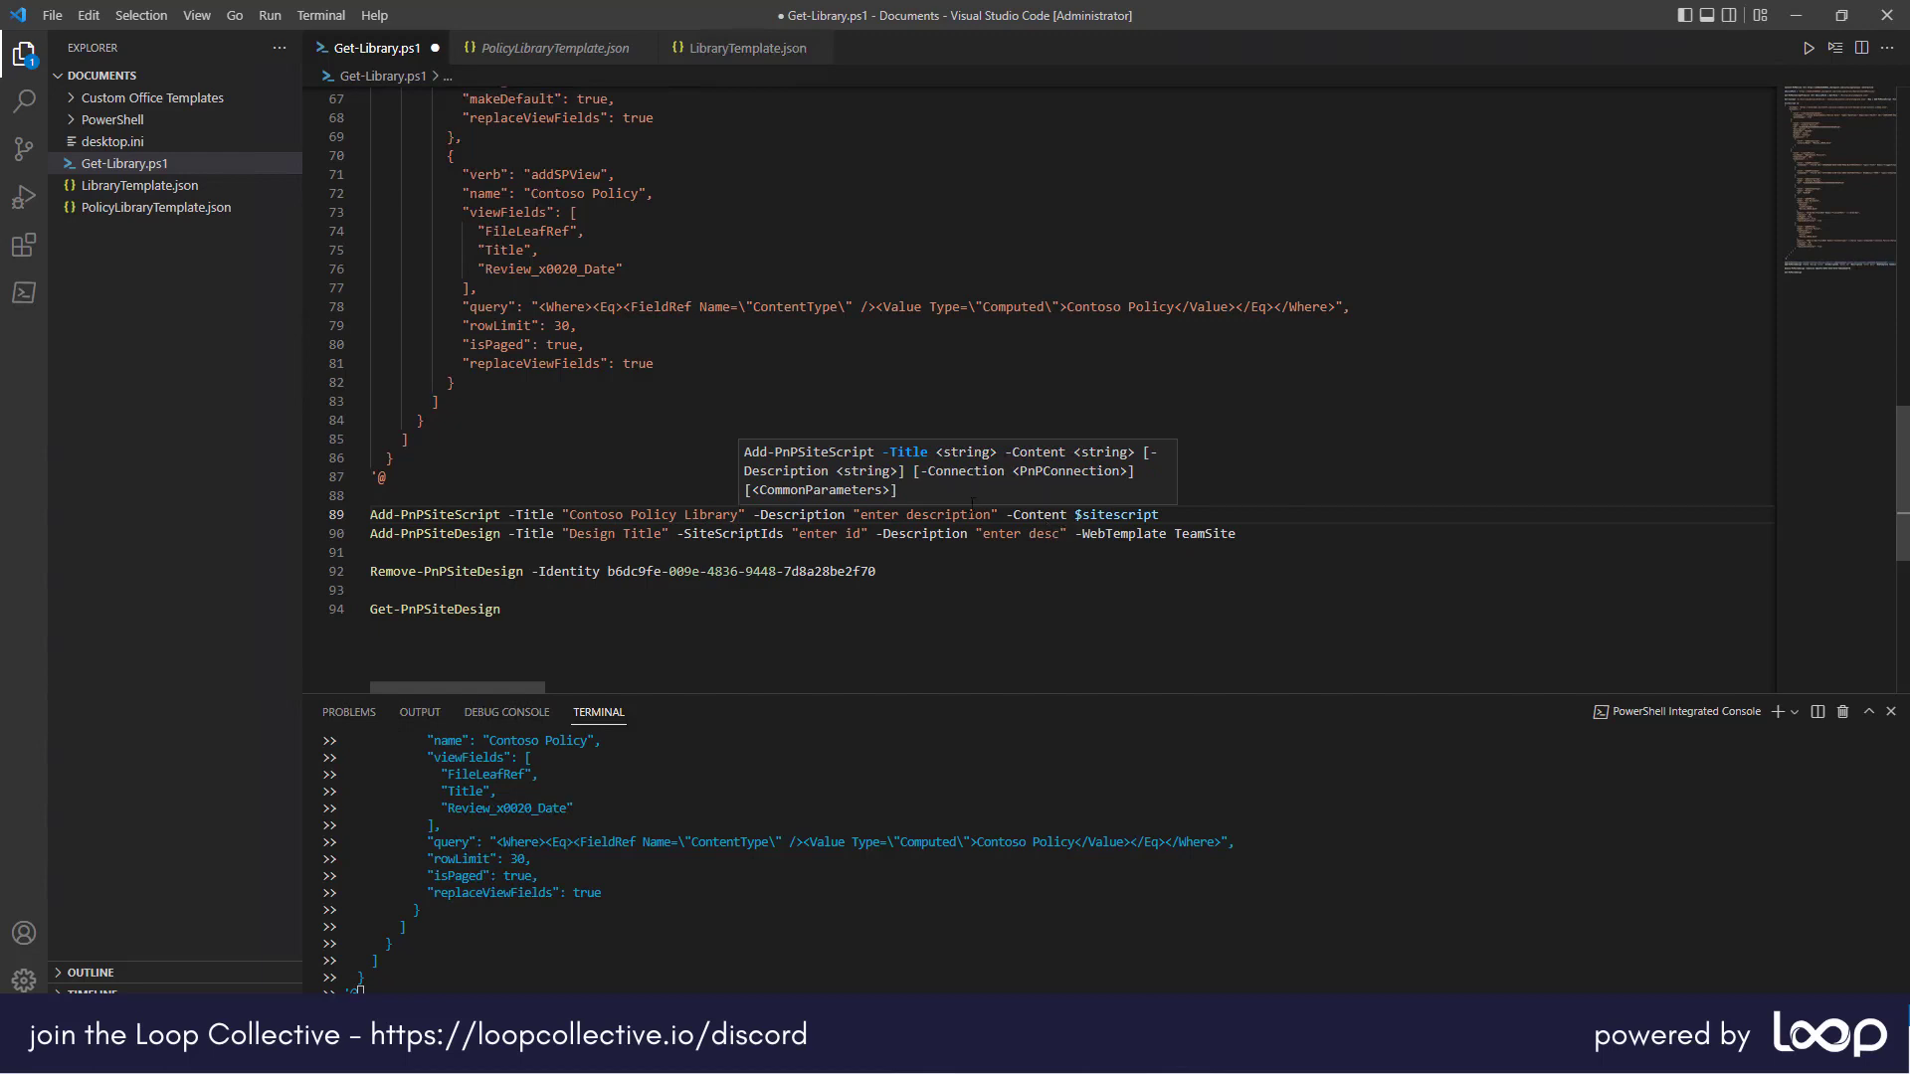
# Step: Set the description in the Add-PnPSiteScript command to "Contains all the department policies"
pyautogui.click(961, 514)
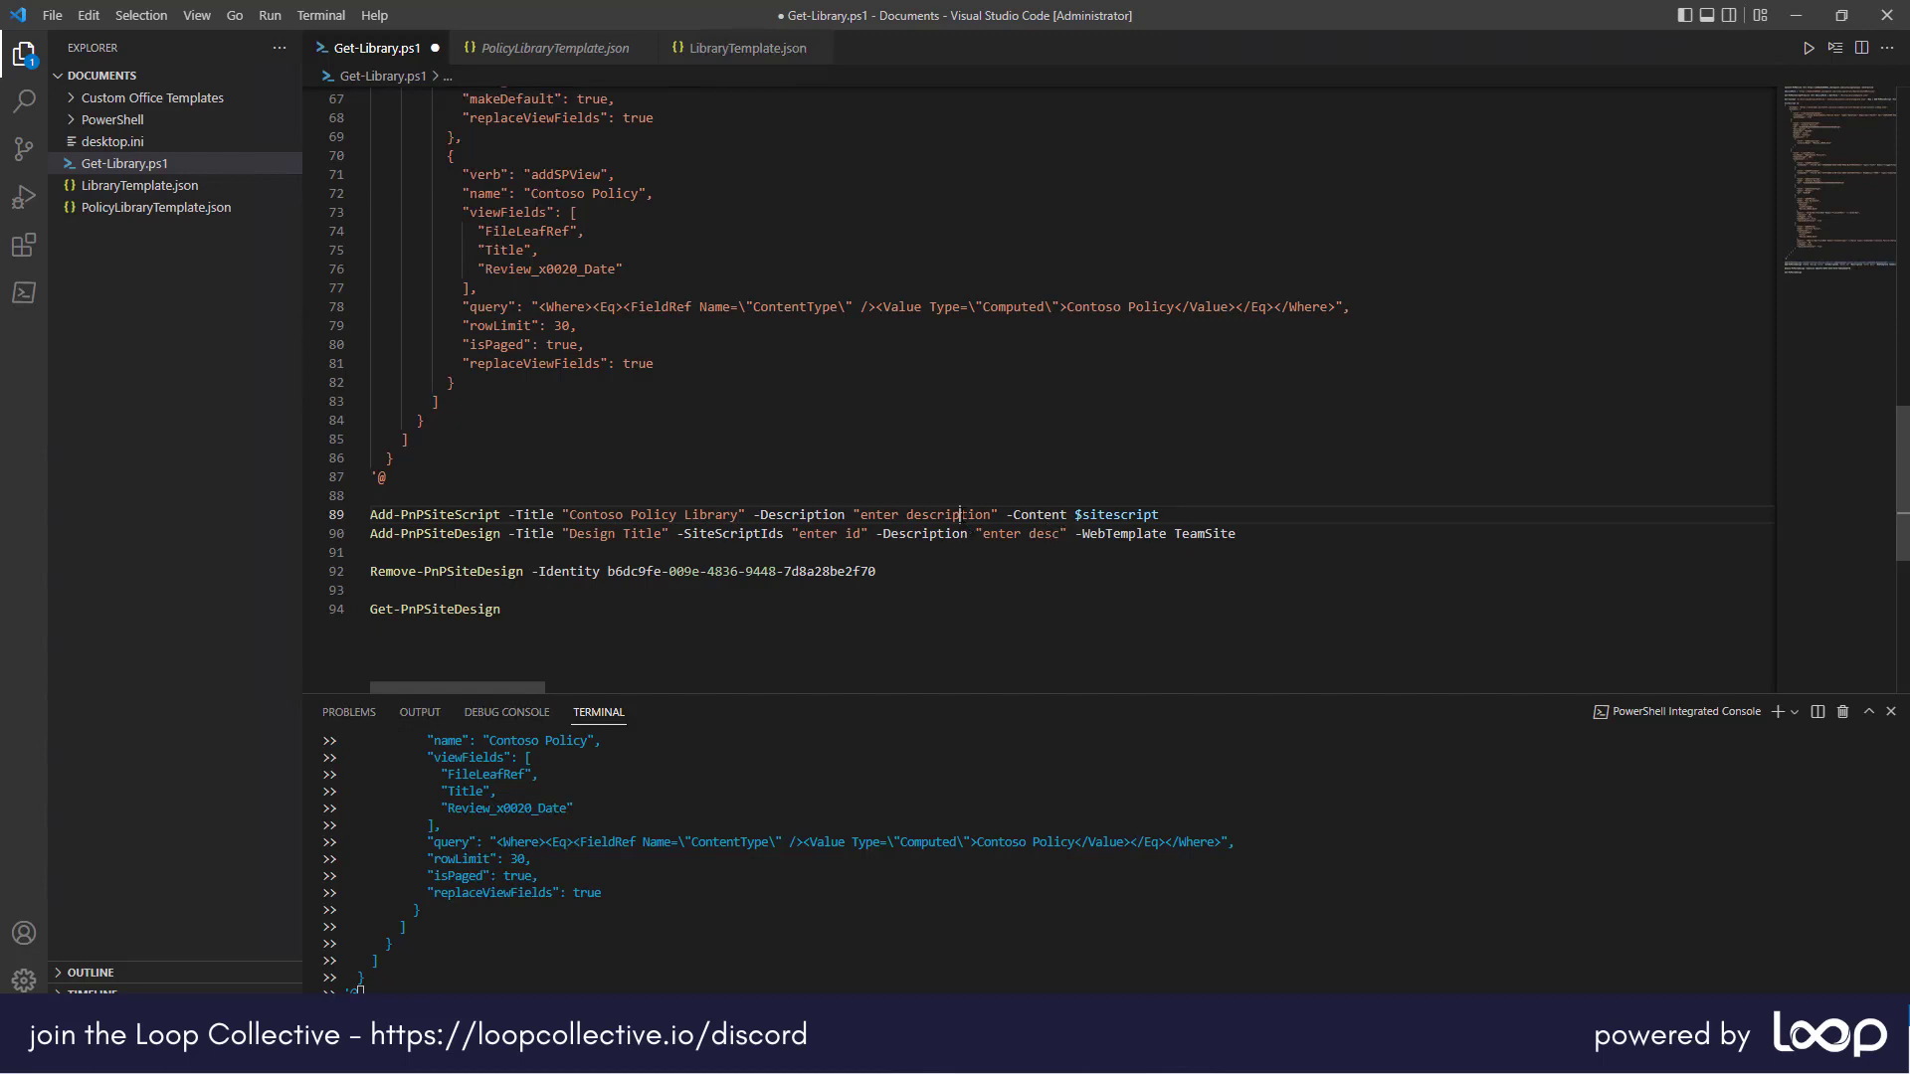
pyautogui.doubleClick(961, 514)
pyautogui.press('BackSpace')
pyautogui.press('BackSpace')
pyautogui.press('BackSpace')
pyautogui.press('BackSpace')
pyautogui.press('BackSpace')
pyautogui.press('BackSpace')
pyautogui.press('BackSpace')
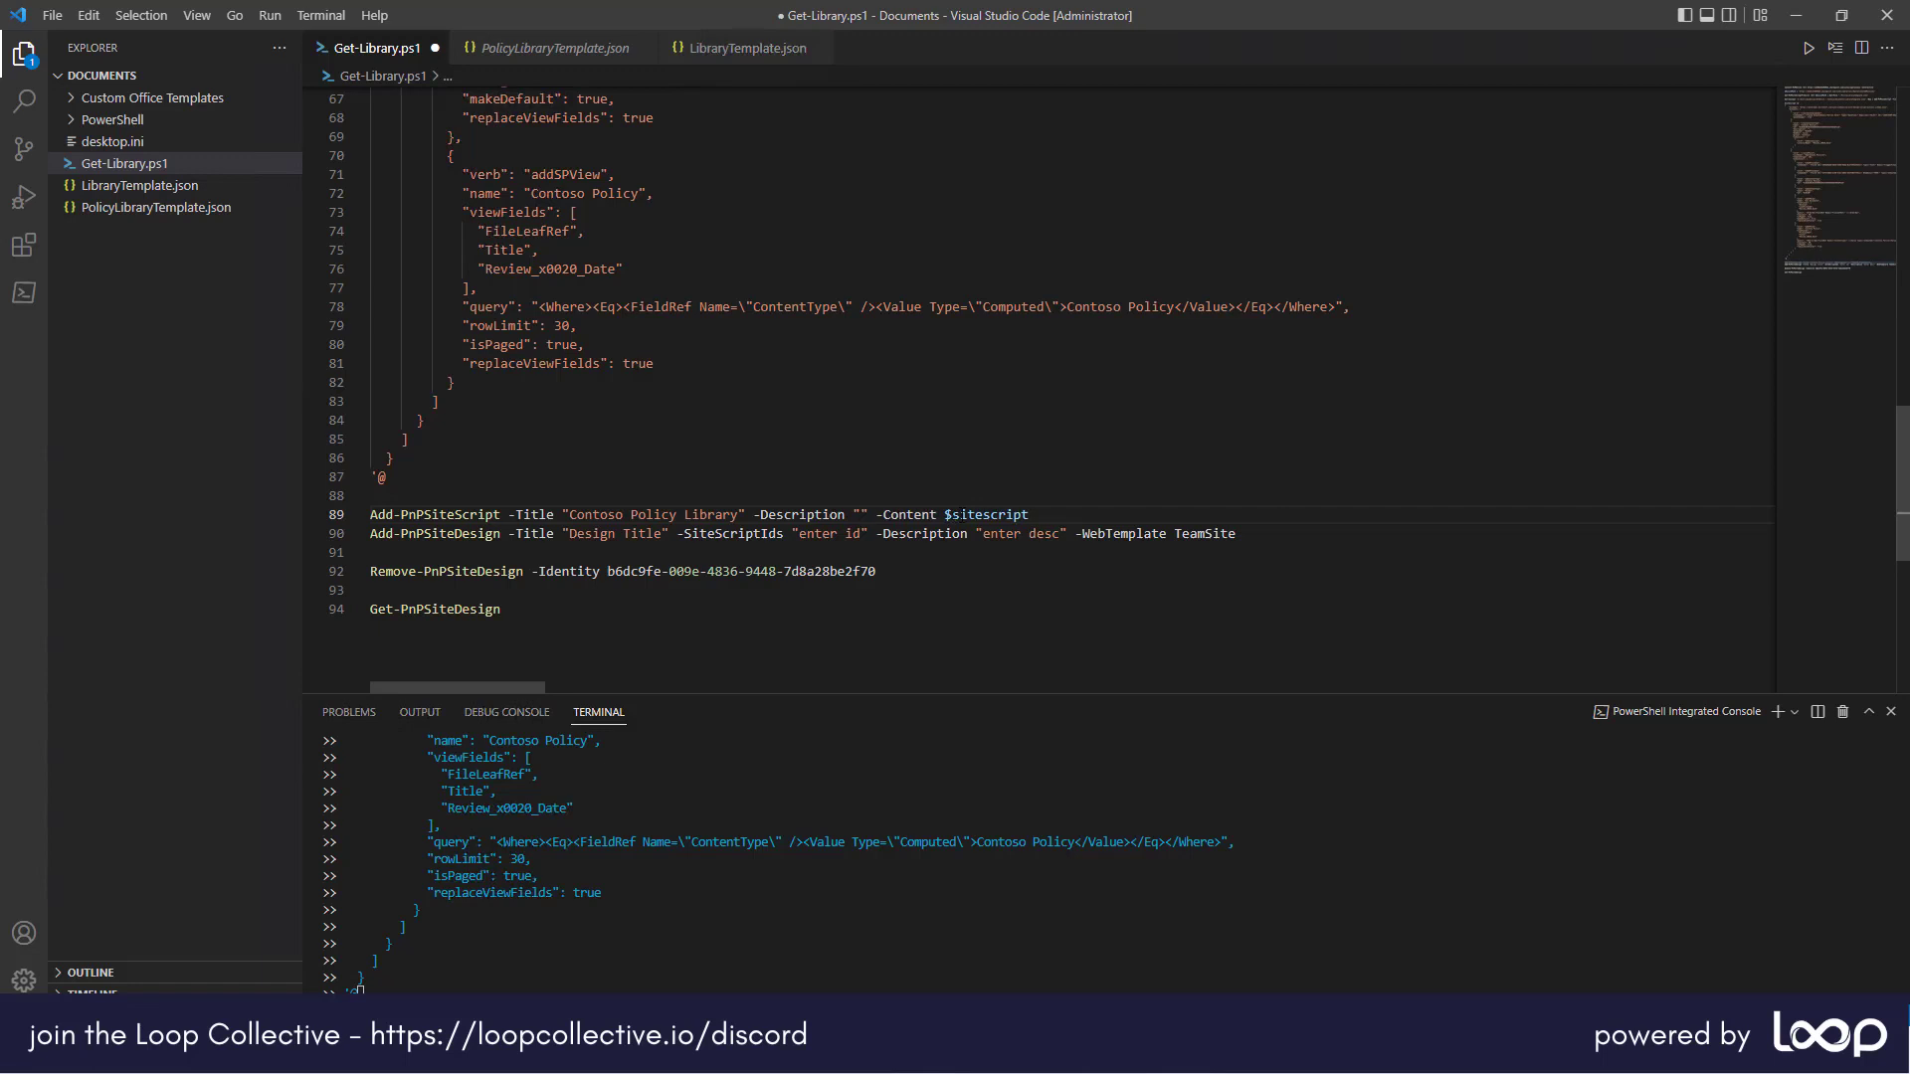
pyautogui.write('Contains al')
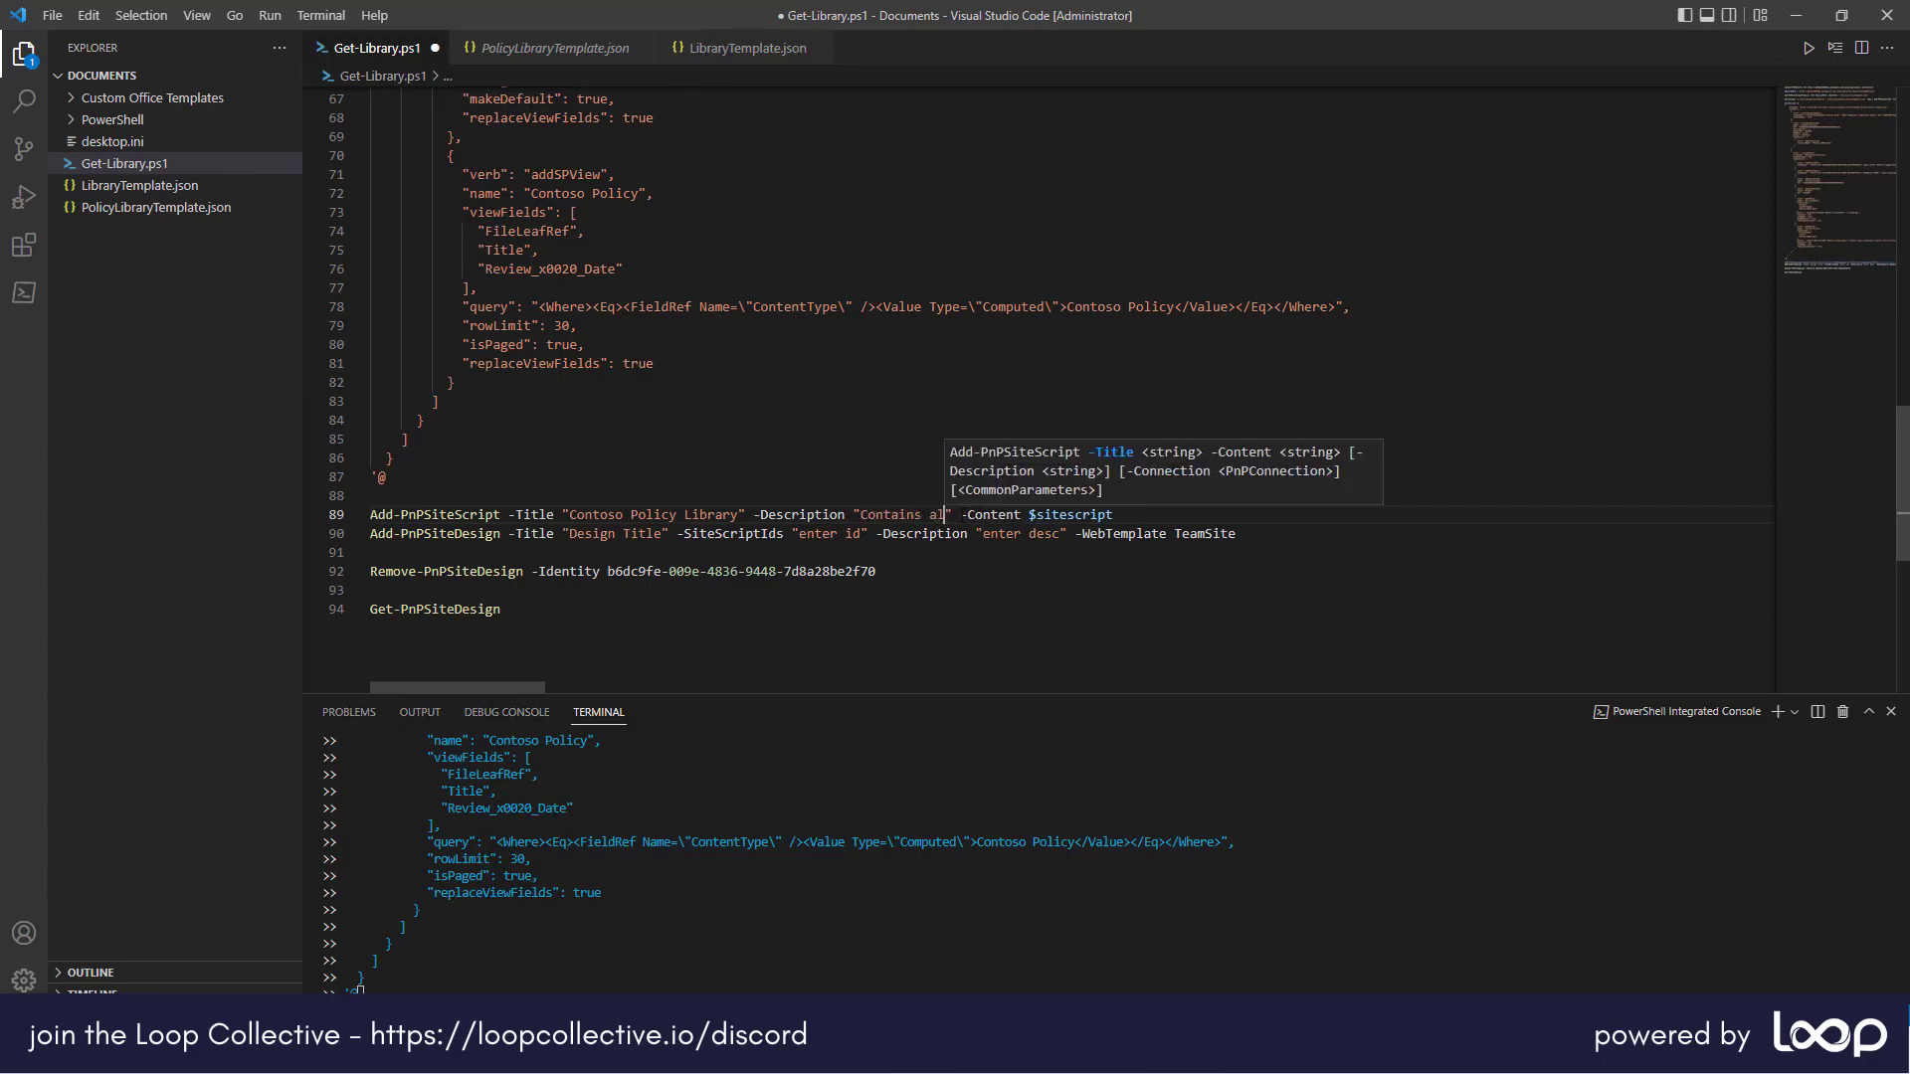
pyautogui.write('l the deparmt')
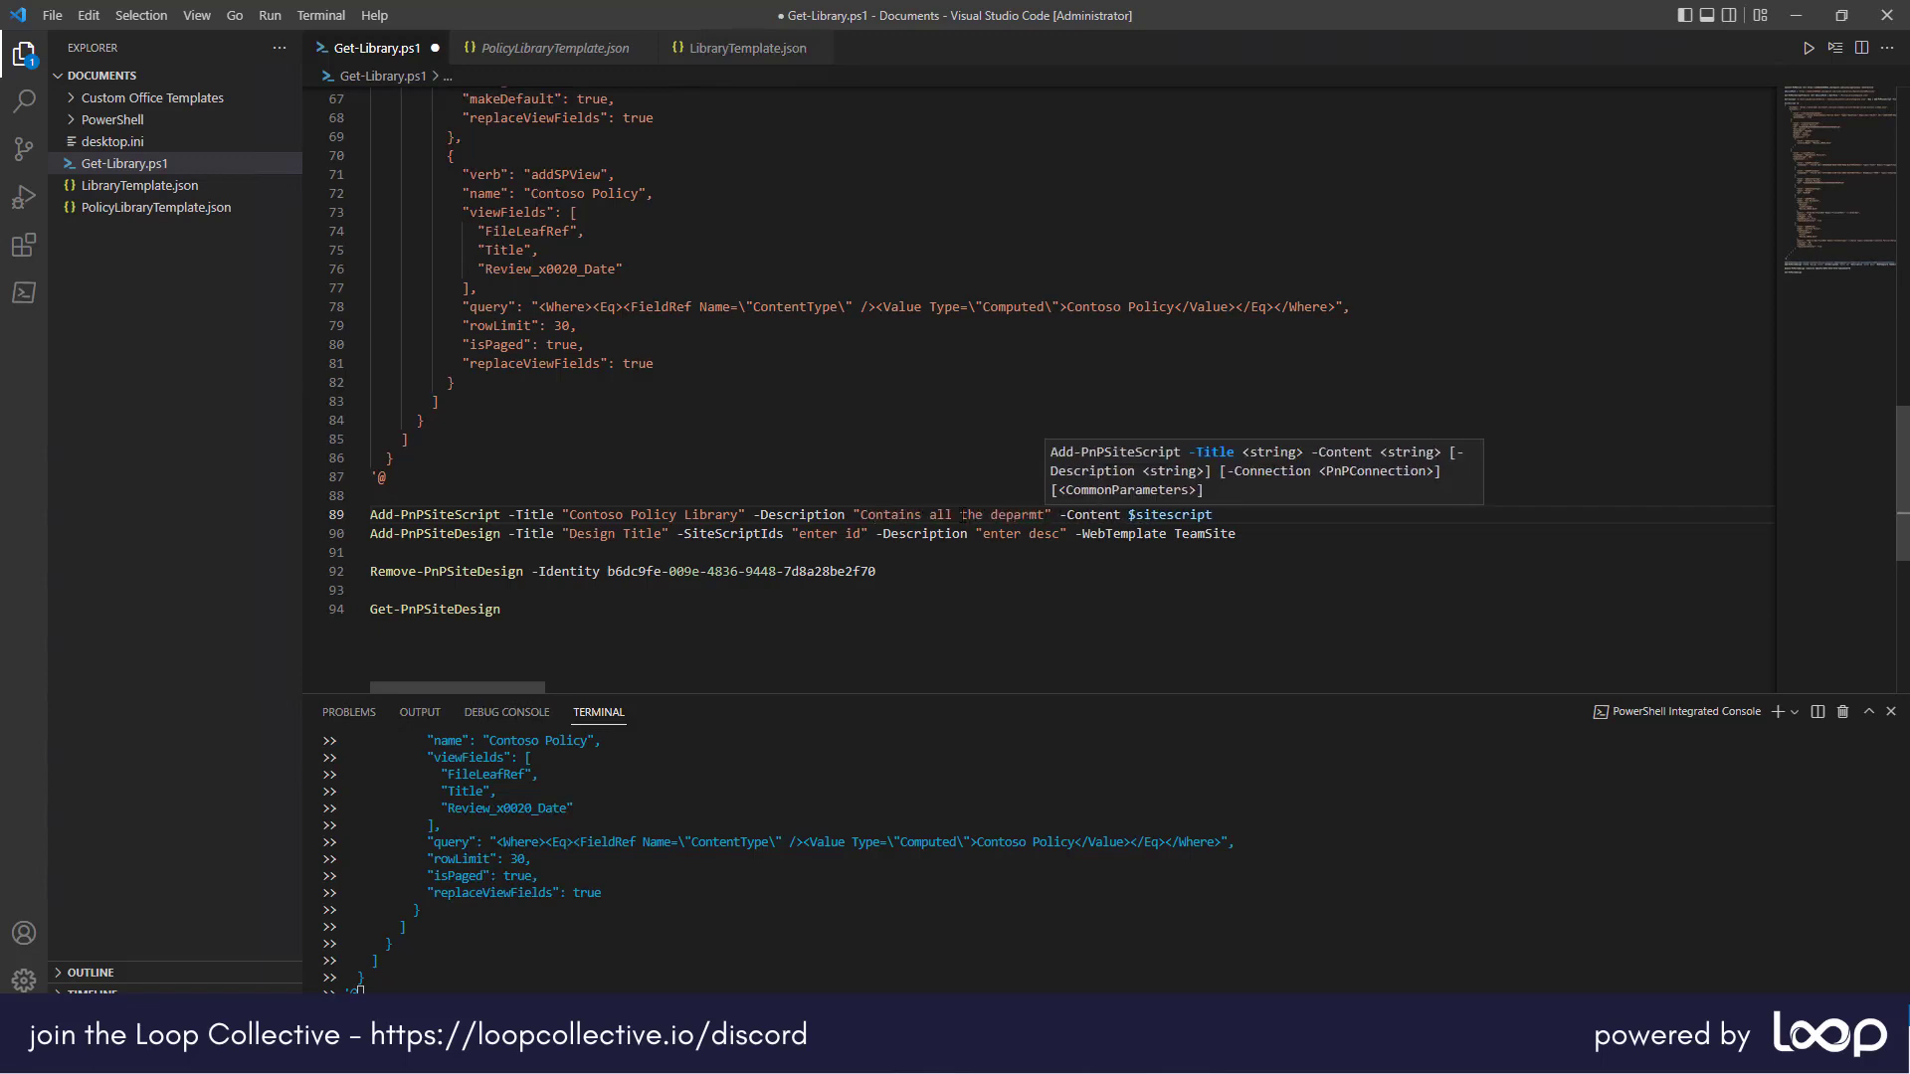
pyautogui.press('BackSpace')
pyautogui.press('BackSpace')
pyautogui.write('tment po')
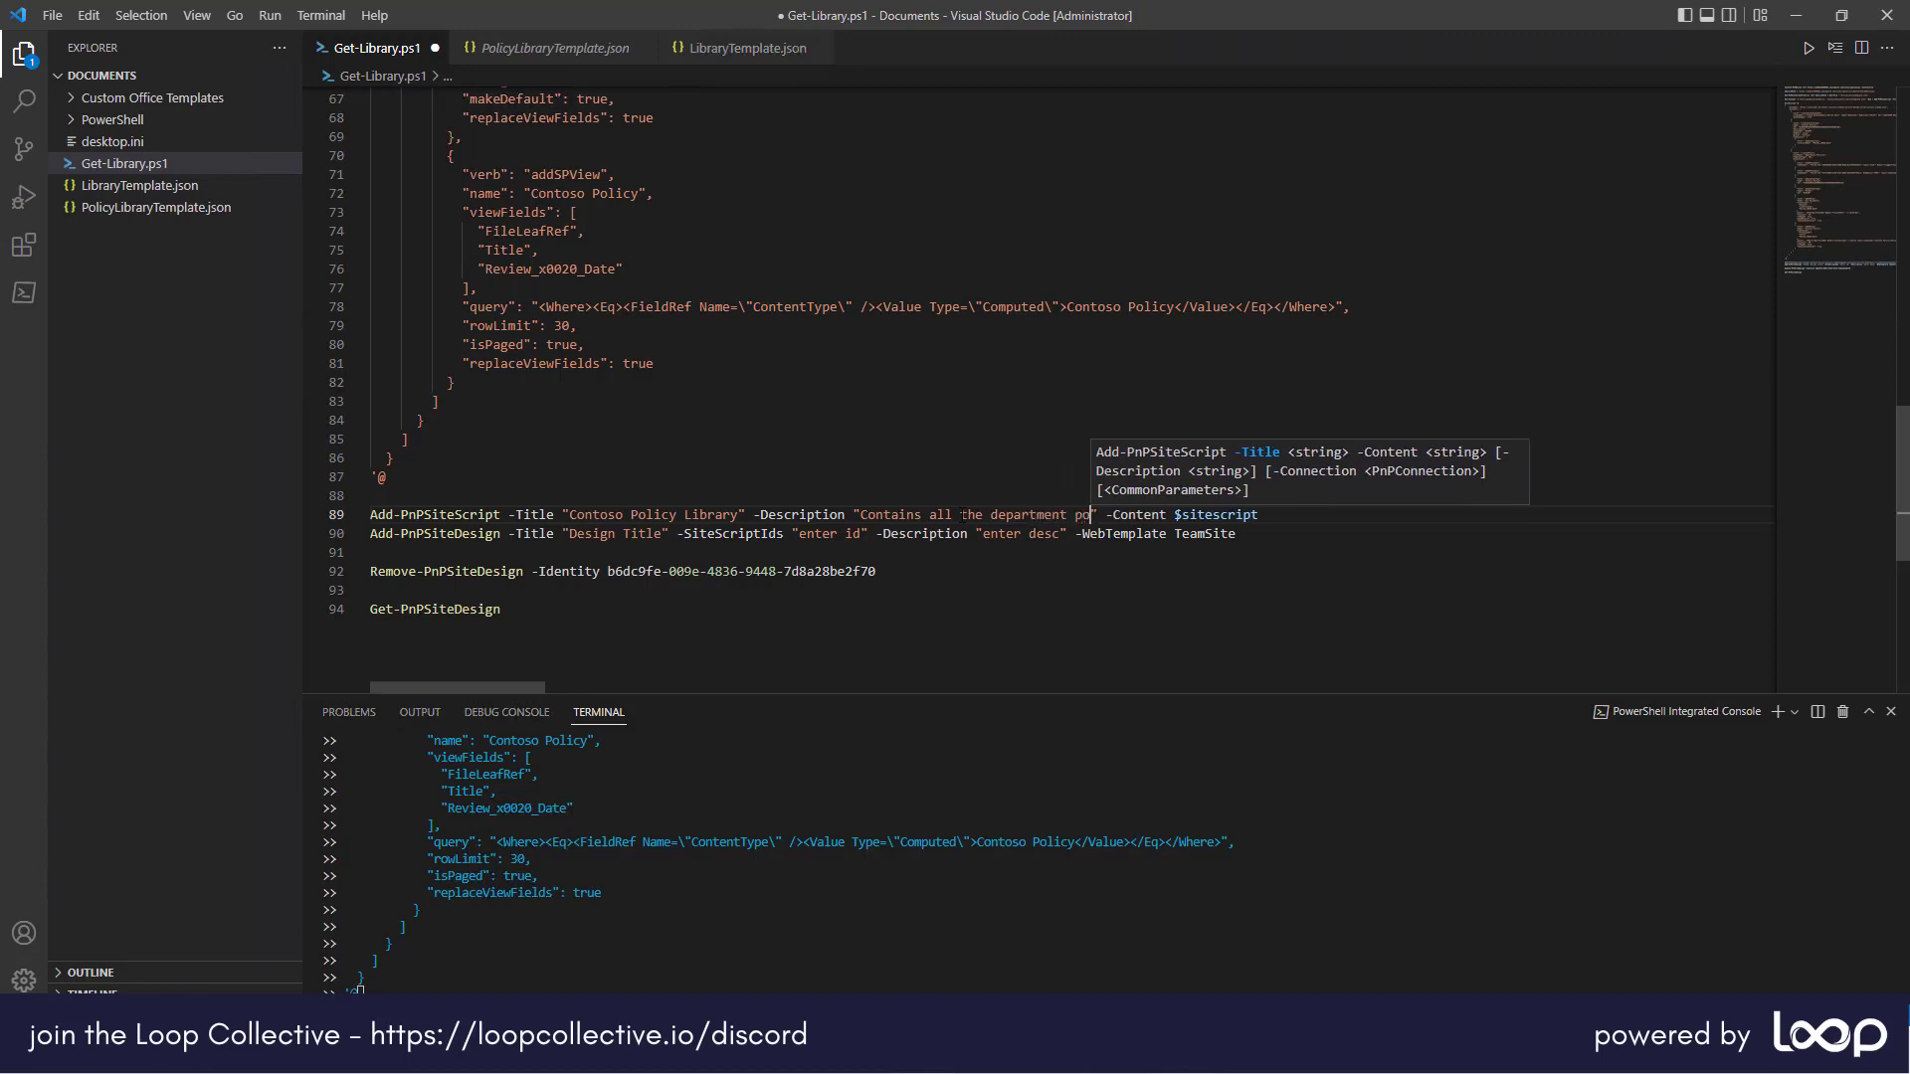
pyautogui.write('licies')
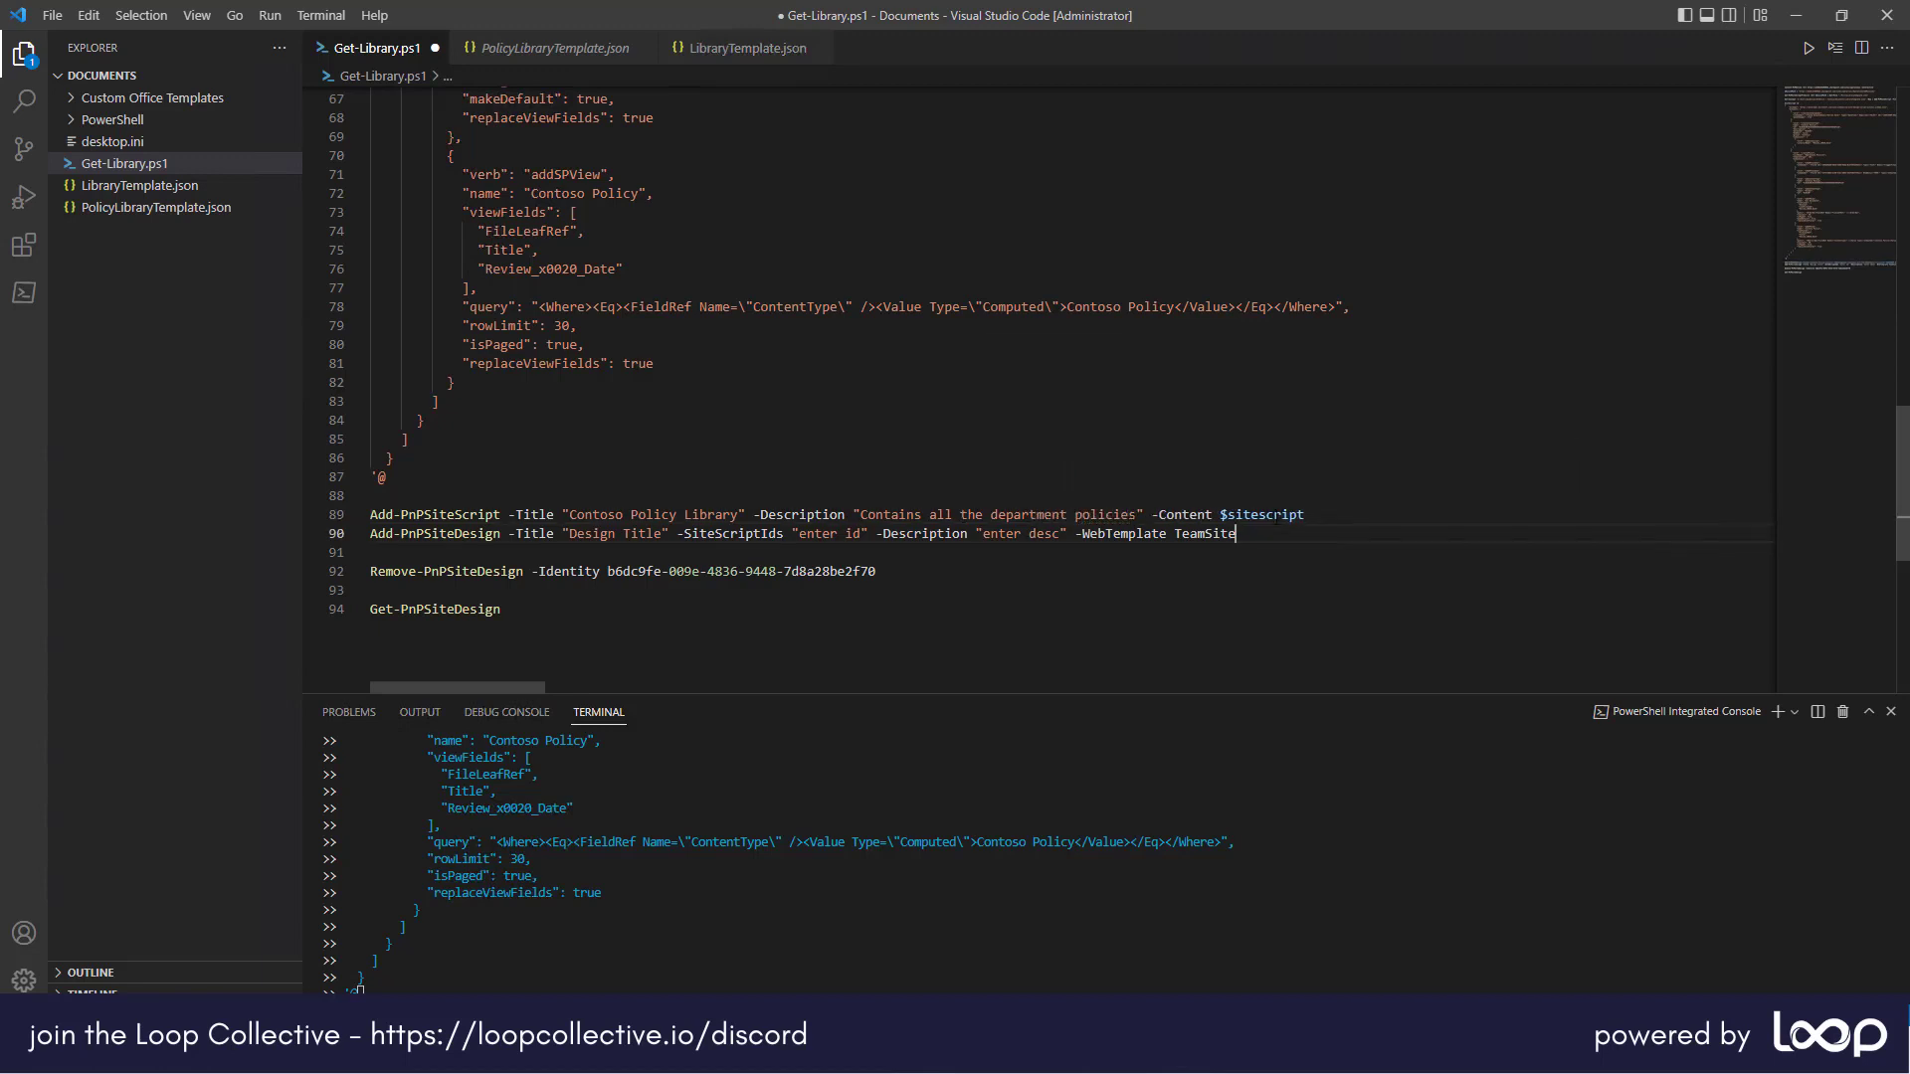
# Step: Run only the completed Add-PnPSiteScript line to register the Contoso Policy Library site script
pyautogui.moveTo(1304, 515); pyautogui.dragTo(708, 515)
pyautogui.moveTo(450, 514); pyautogui.dragTo(371, 514)
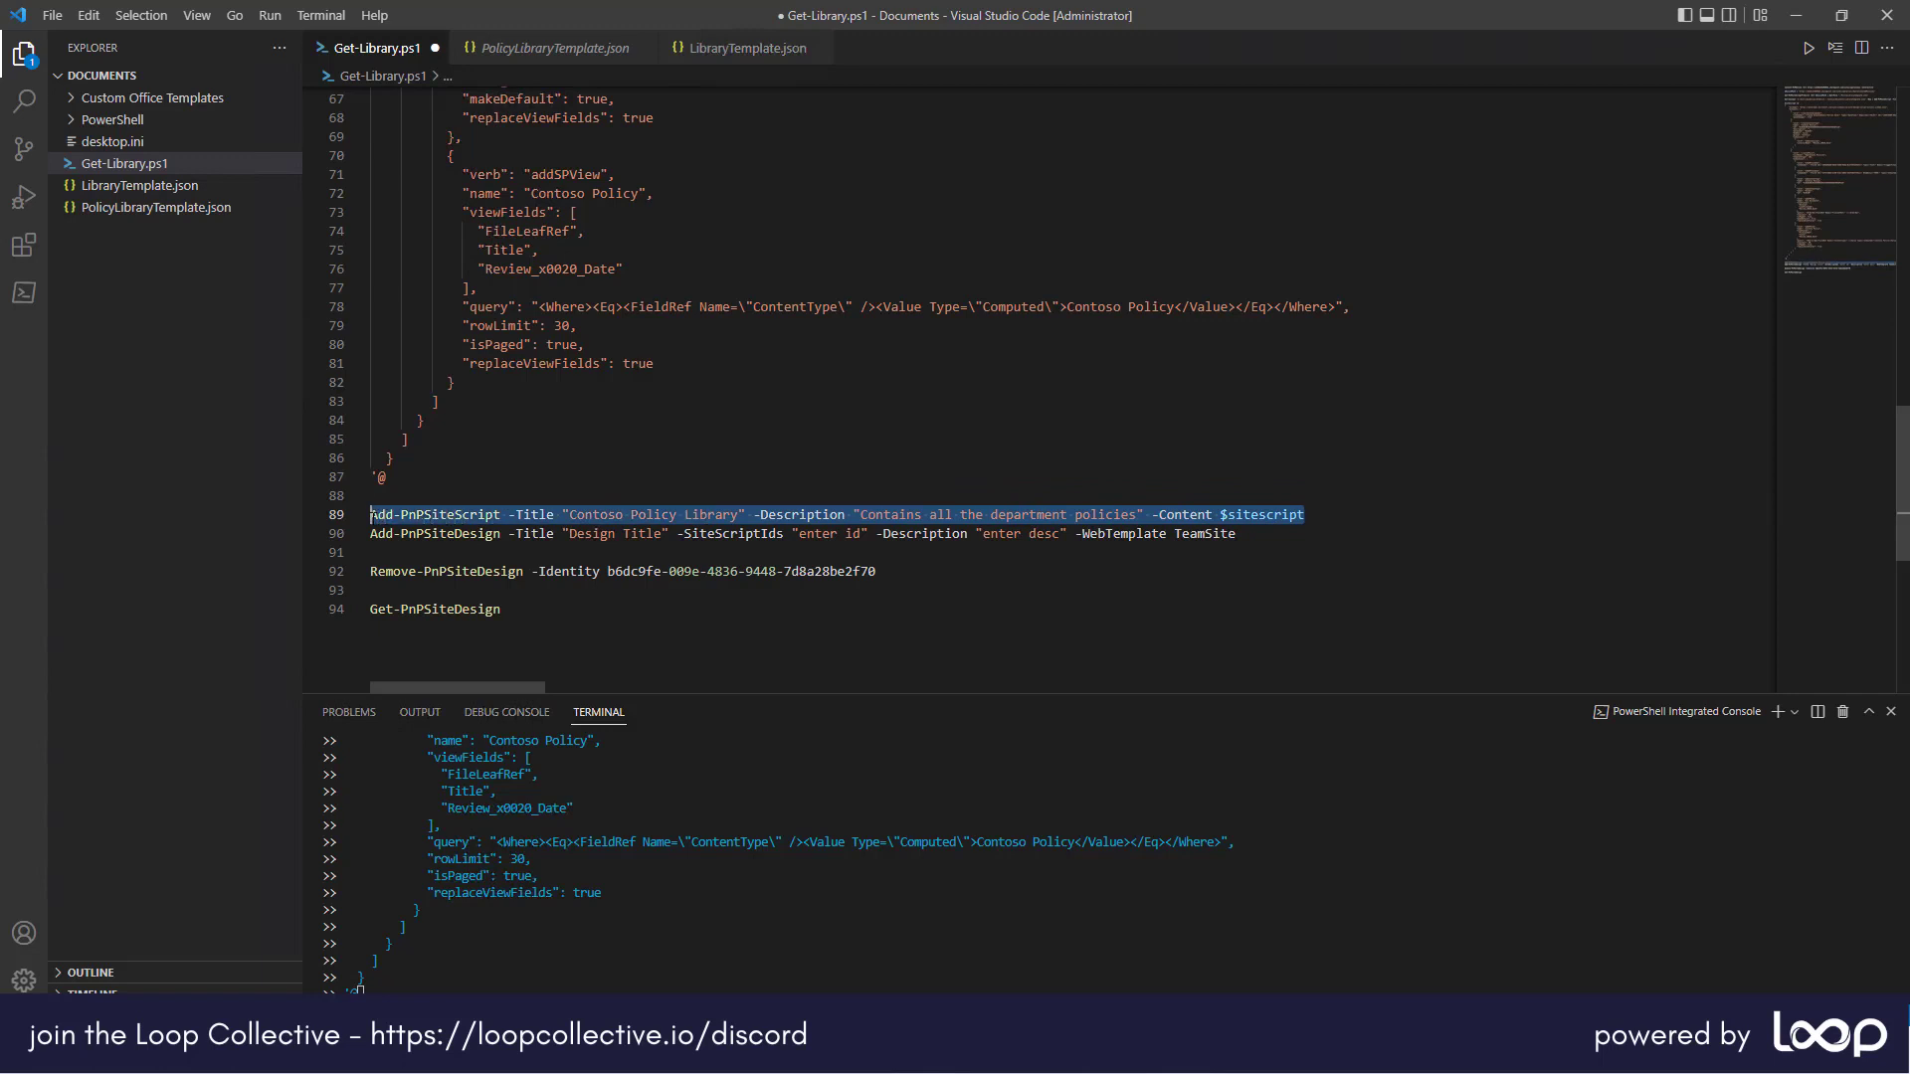
pyautogui.click(1839, 52)
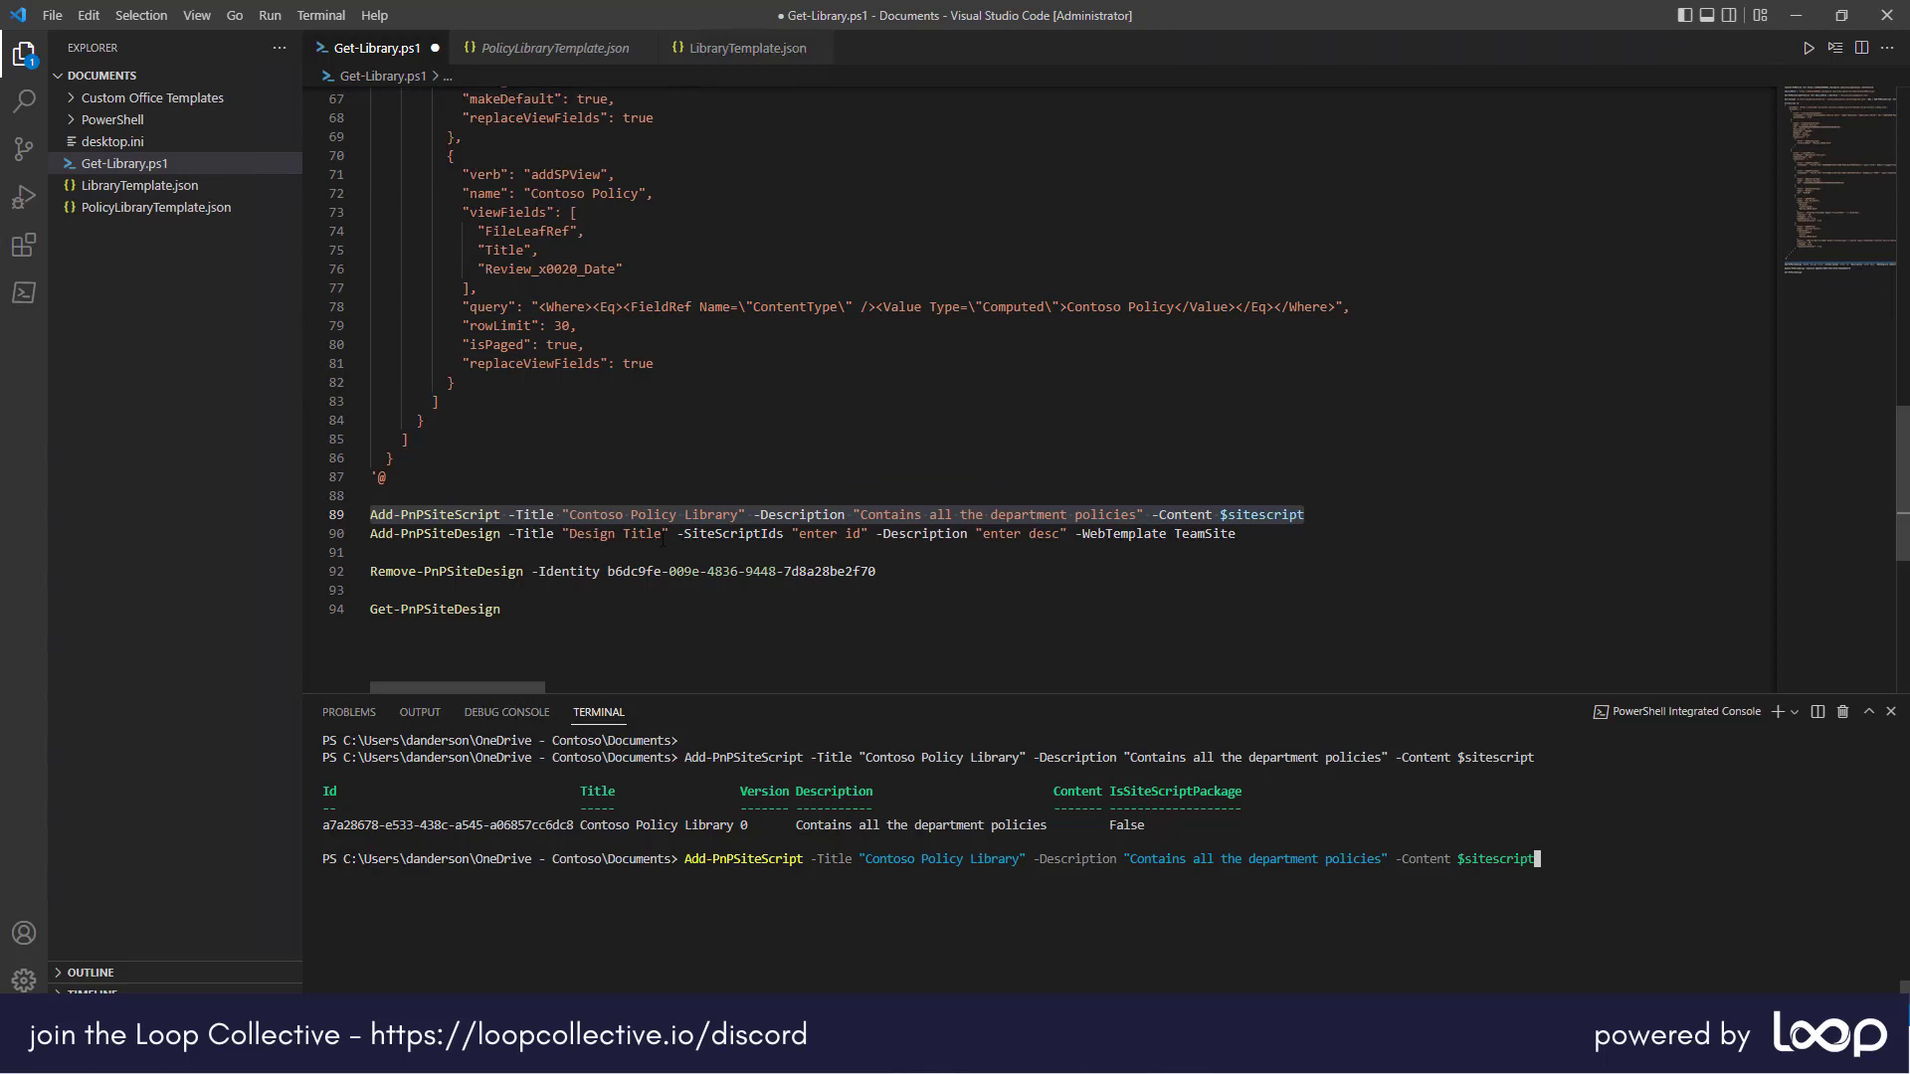
# Step: Replace the "Design Title" placeholder in the Add-PnPSiteDesign command with "Policy Library"
pyautogui.click(664, 538)
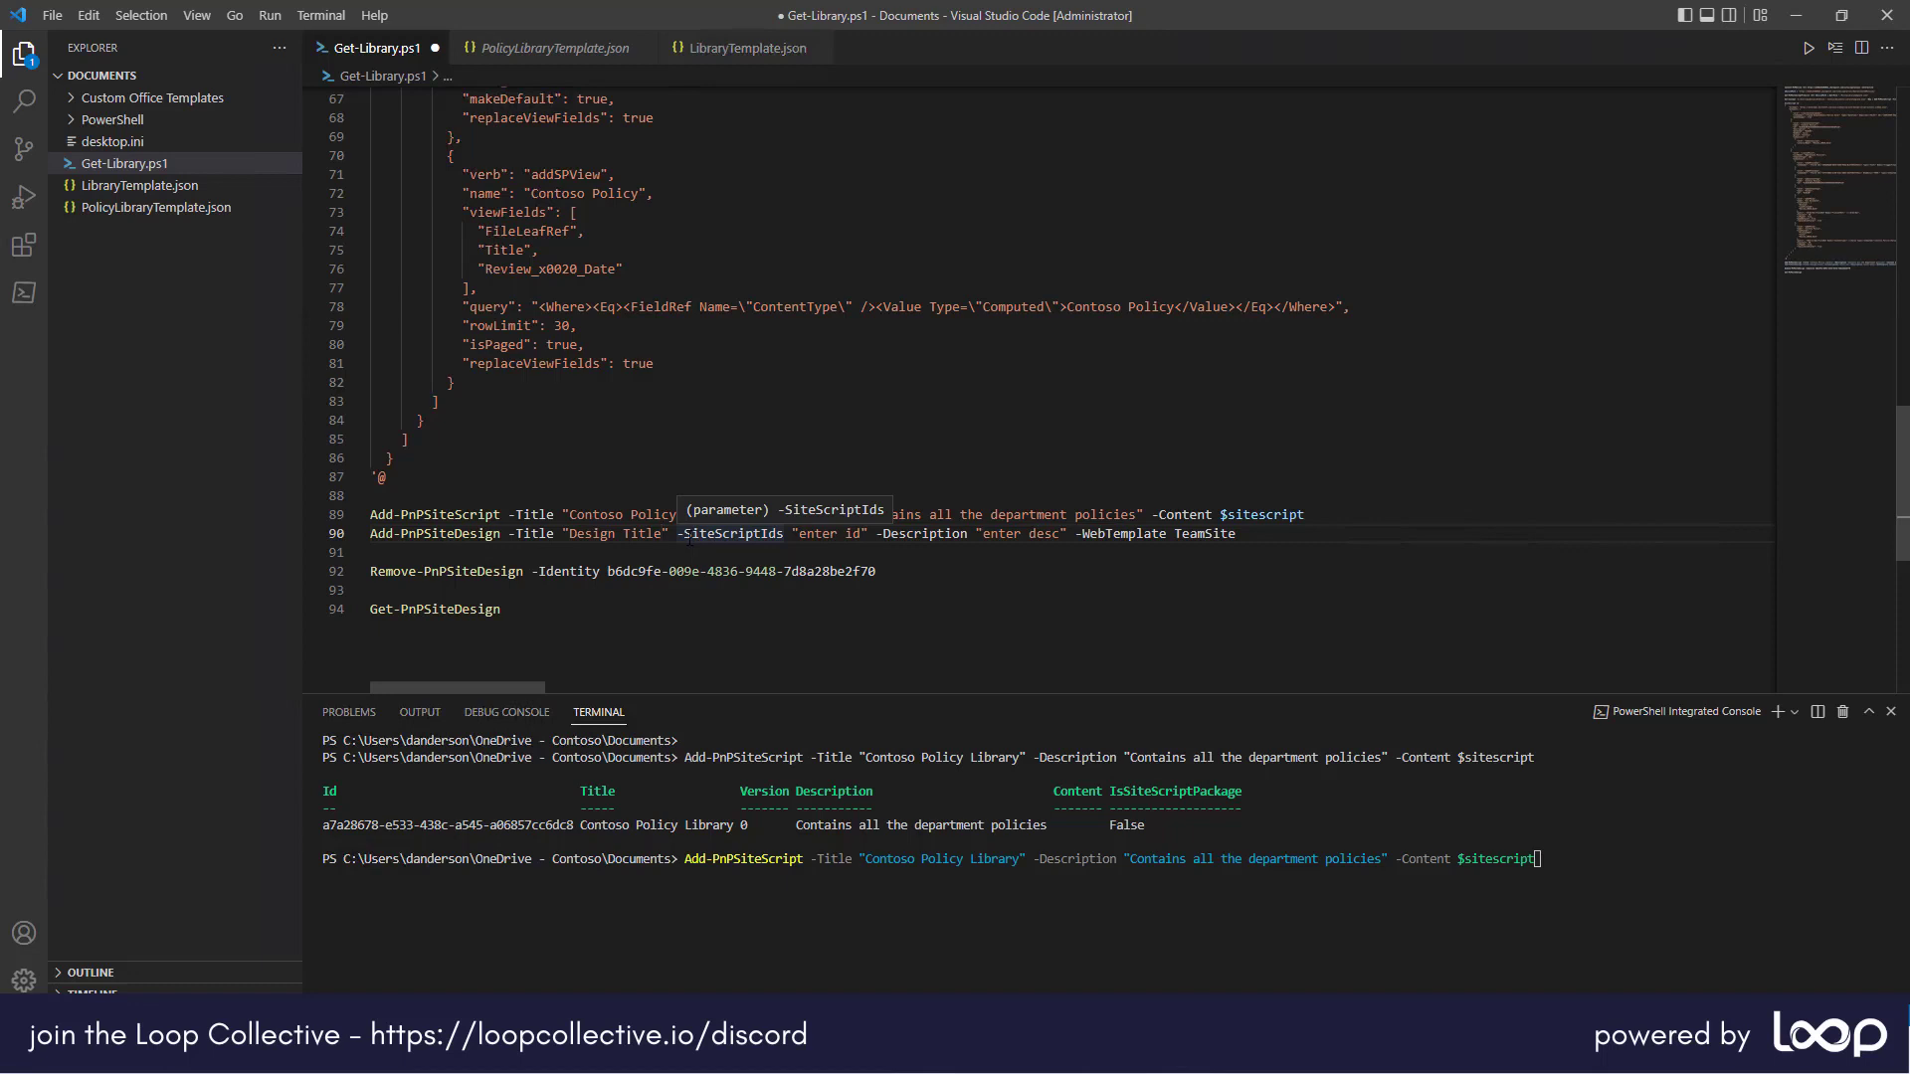
pyautogui.press('BackSpace')
pyautogui.press('BackSpace')
pyautogui.press('BackSpace')
pyautogui.press('BackSpace')
pyautogui.press('BackSpace')
pyautogui.press('BackSpace')
pyautogui.press('BackSpace')
pyautogui.press('BackSpace')
pyautogui.press('BackSpace')
pyautogui.press('BackSpace')
pyautogui.press('BackSpace')
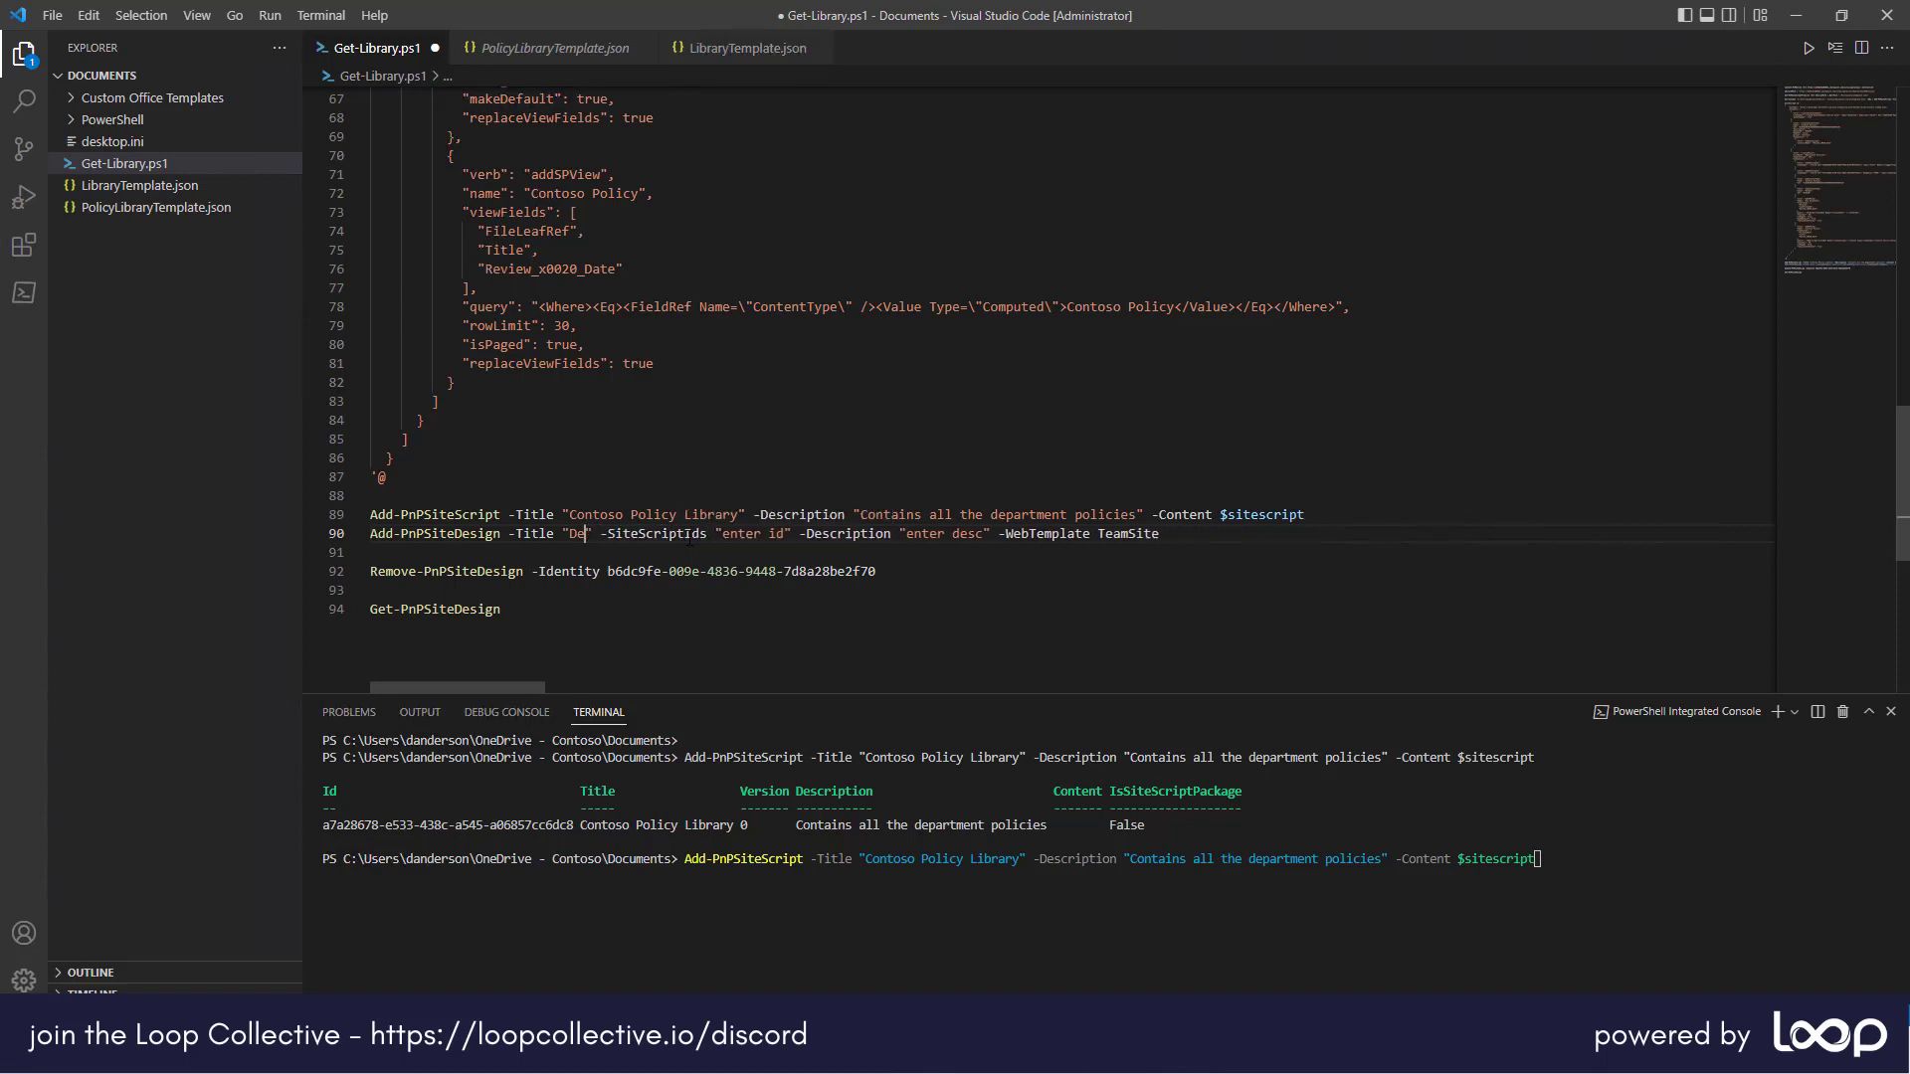
pyautogui.press('BackSpace')
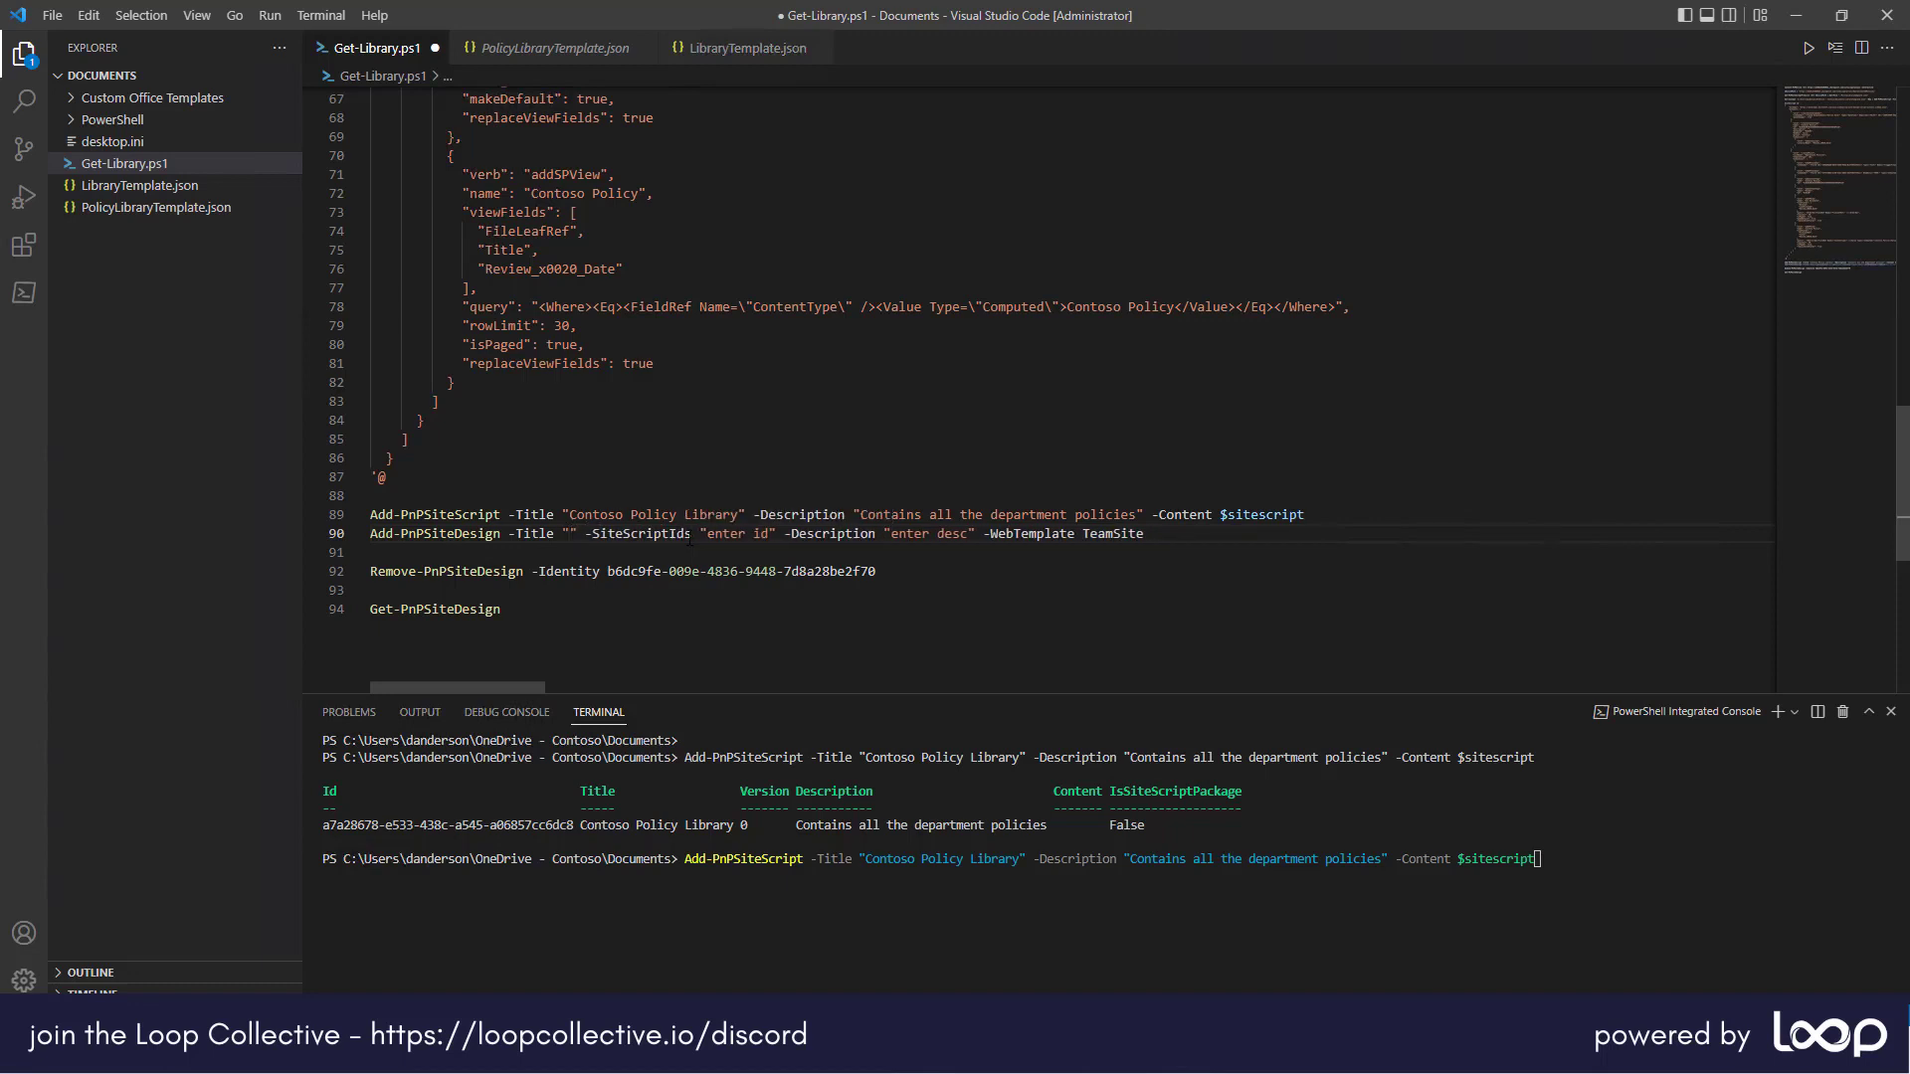
pyautogui.write('Polic')
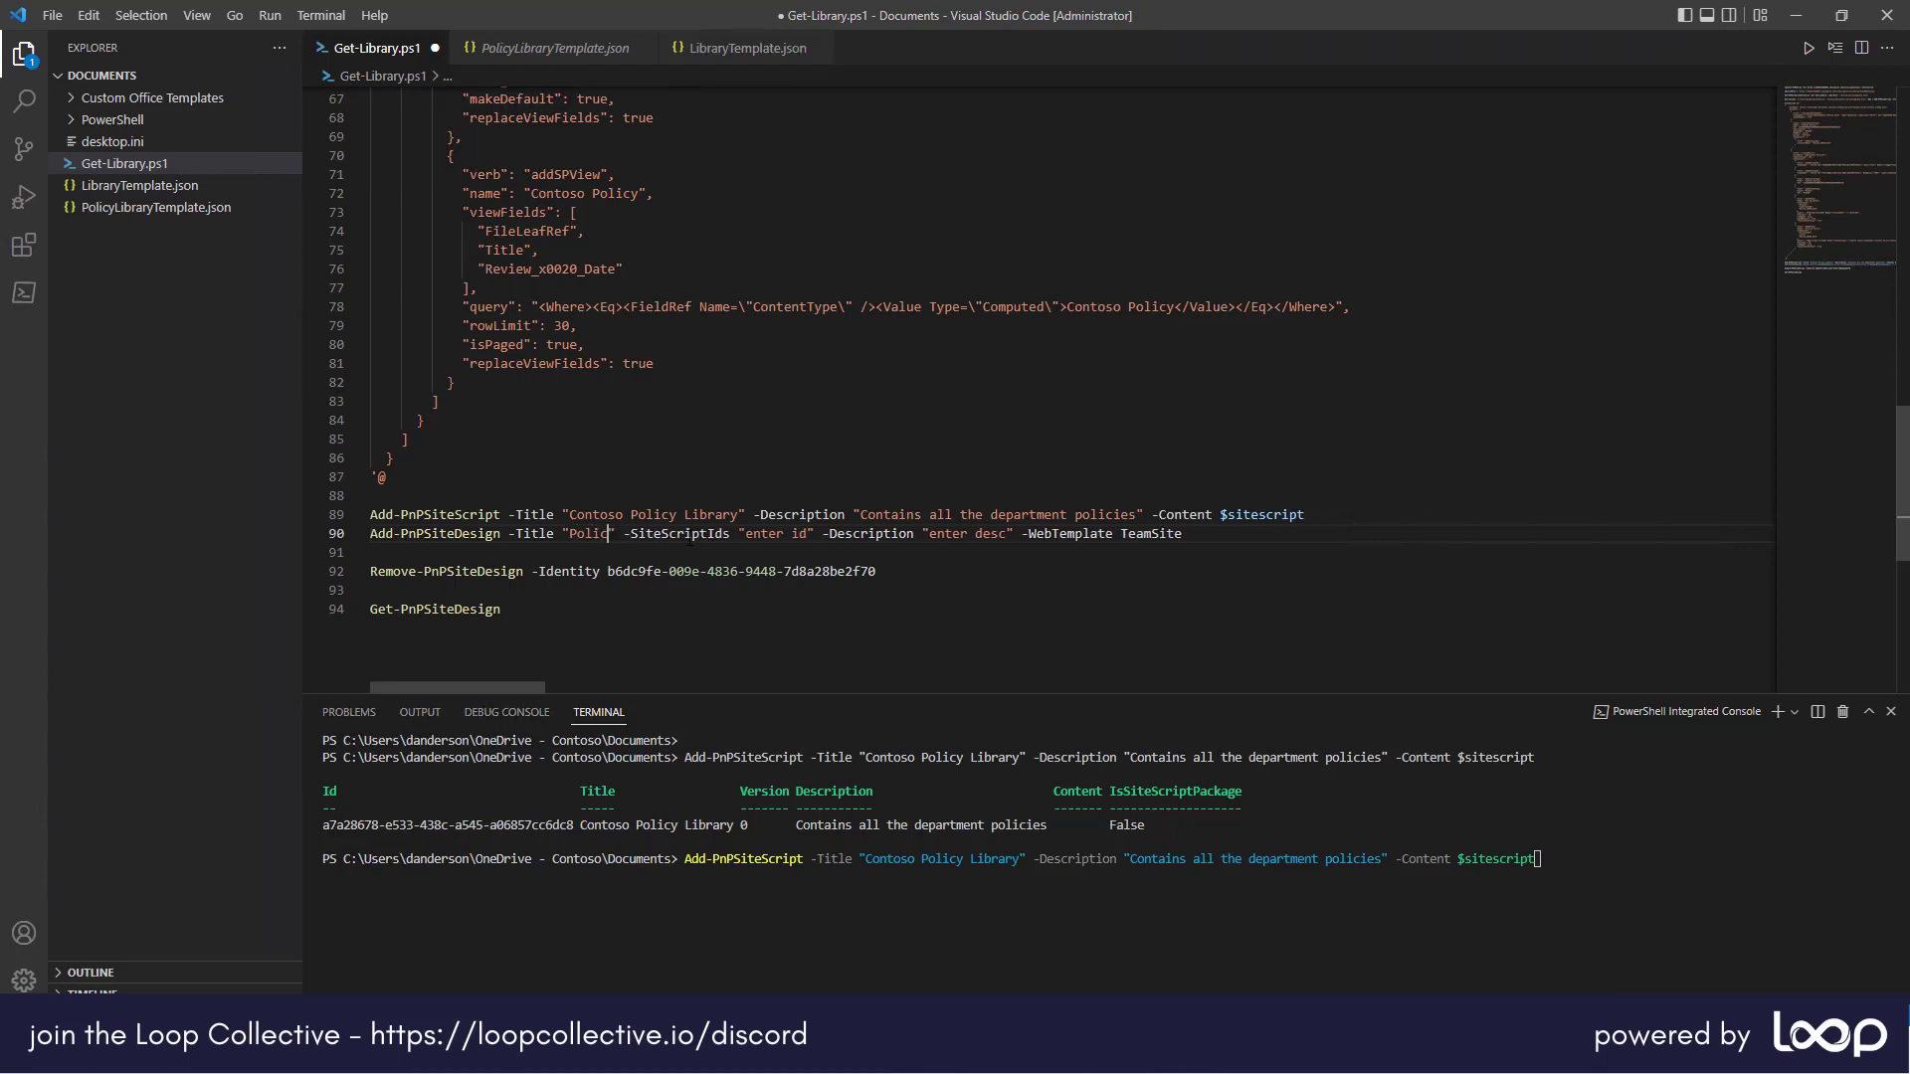
pyautogui.write('y Library')
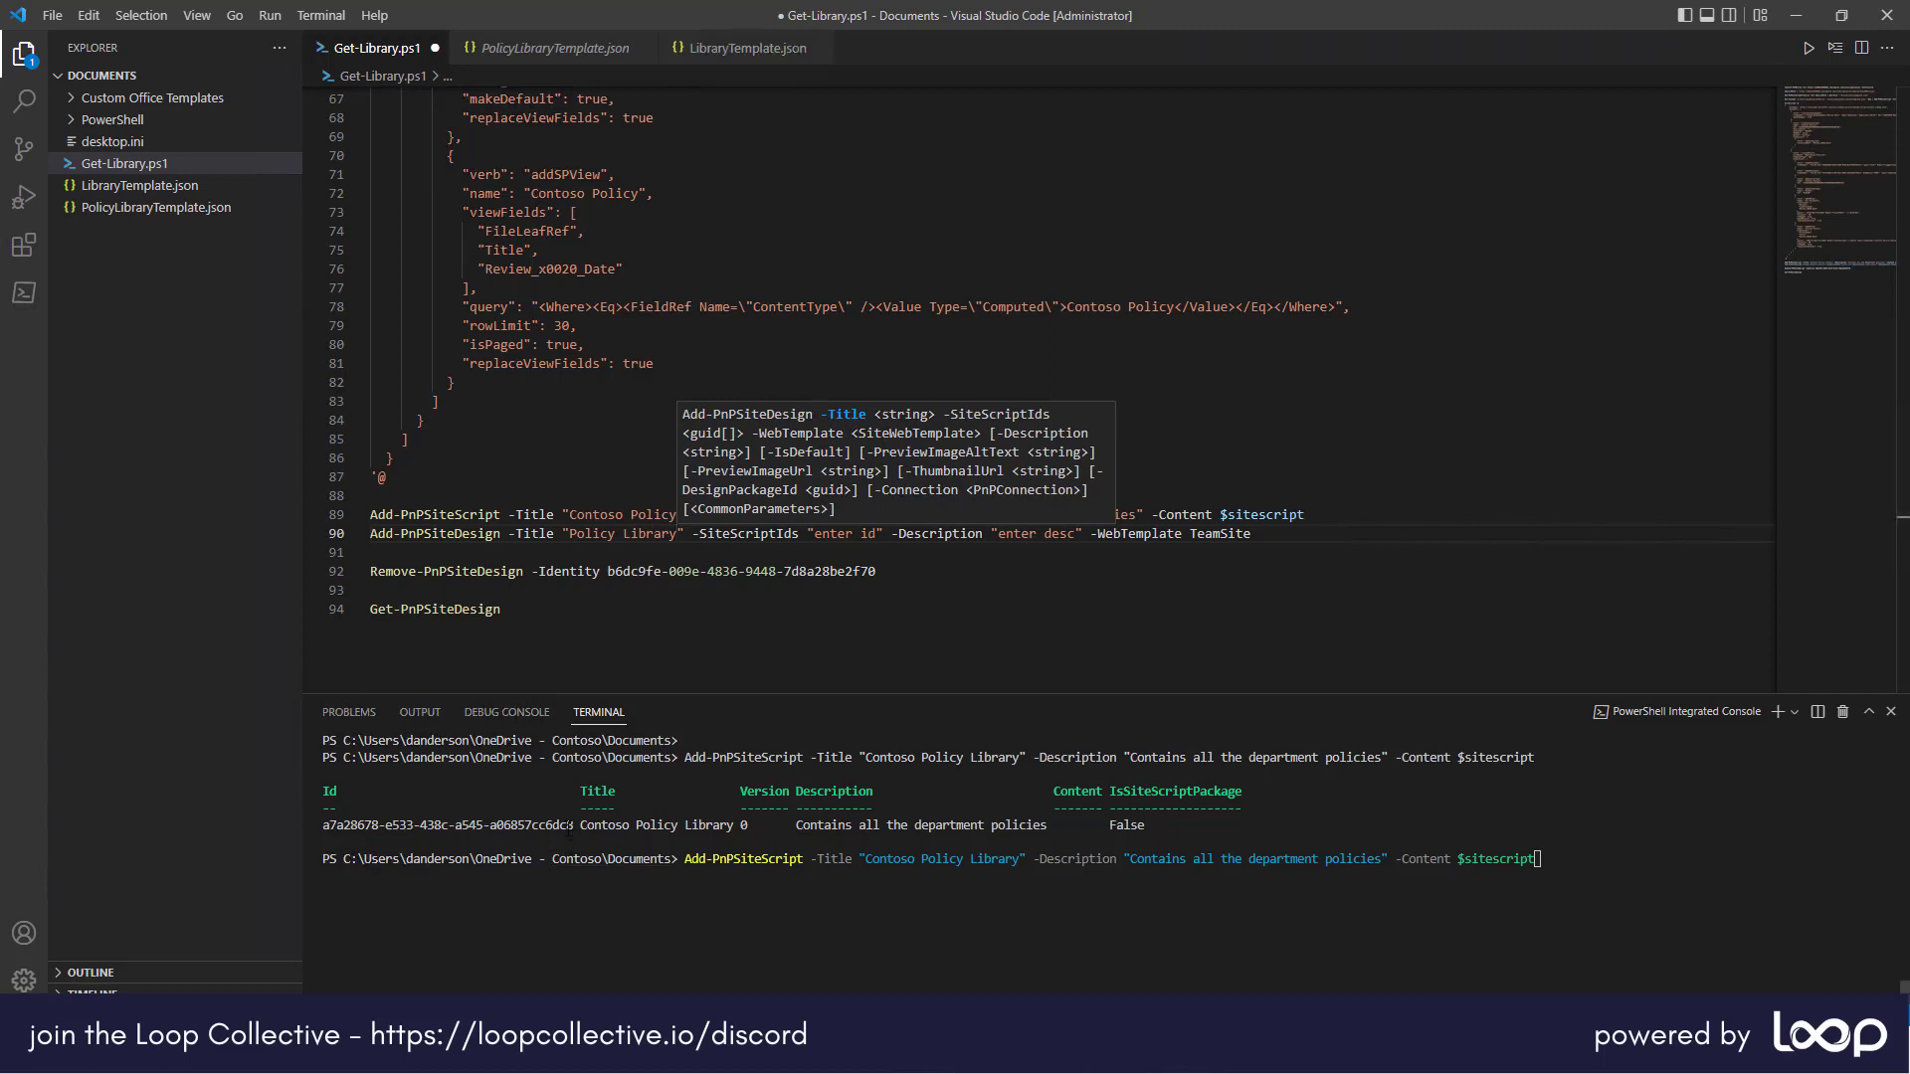
# Step: Copy the new site script's Id, a7a28678-e533-438c-a545-a06857cc6dc8, from the terminal output into -SiteScriptIds of the Add-PnPSiteDesign command
pyautogui.moveTo(570, 829); pyautogui.dragTo(323, 825)
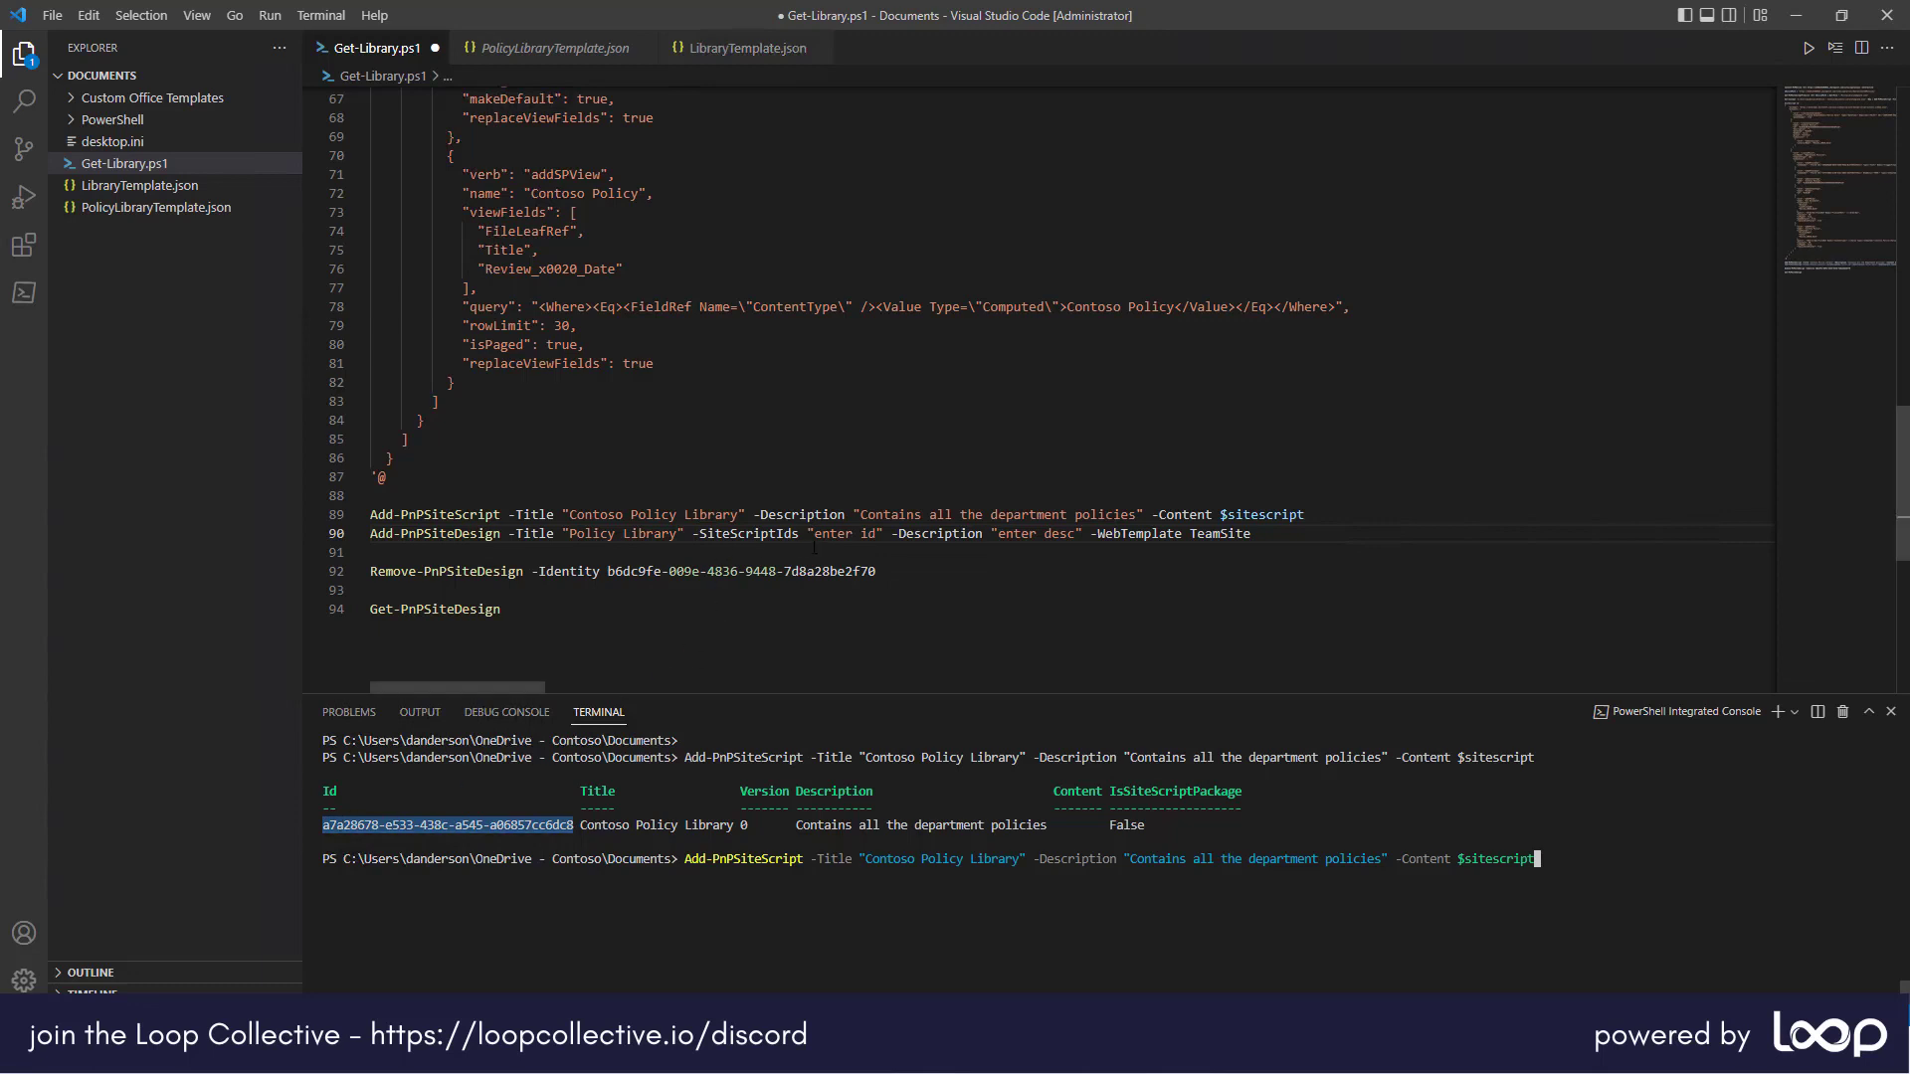
pyautogui.click(872, 534)
pyautogui.press('BackSpace')
pyautogui.press('BackSpace')
pyautogui.press('BackSpace')
pyautogui.press('BackSpace')
pyautogui.press('BackSpace')
pyautogui.press('BackSpace')
pyautogui.press('BackSpace')
pyautogui.press('BackSpace')
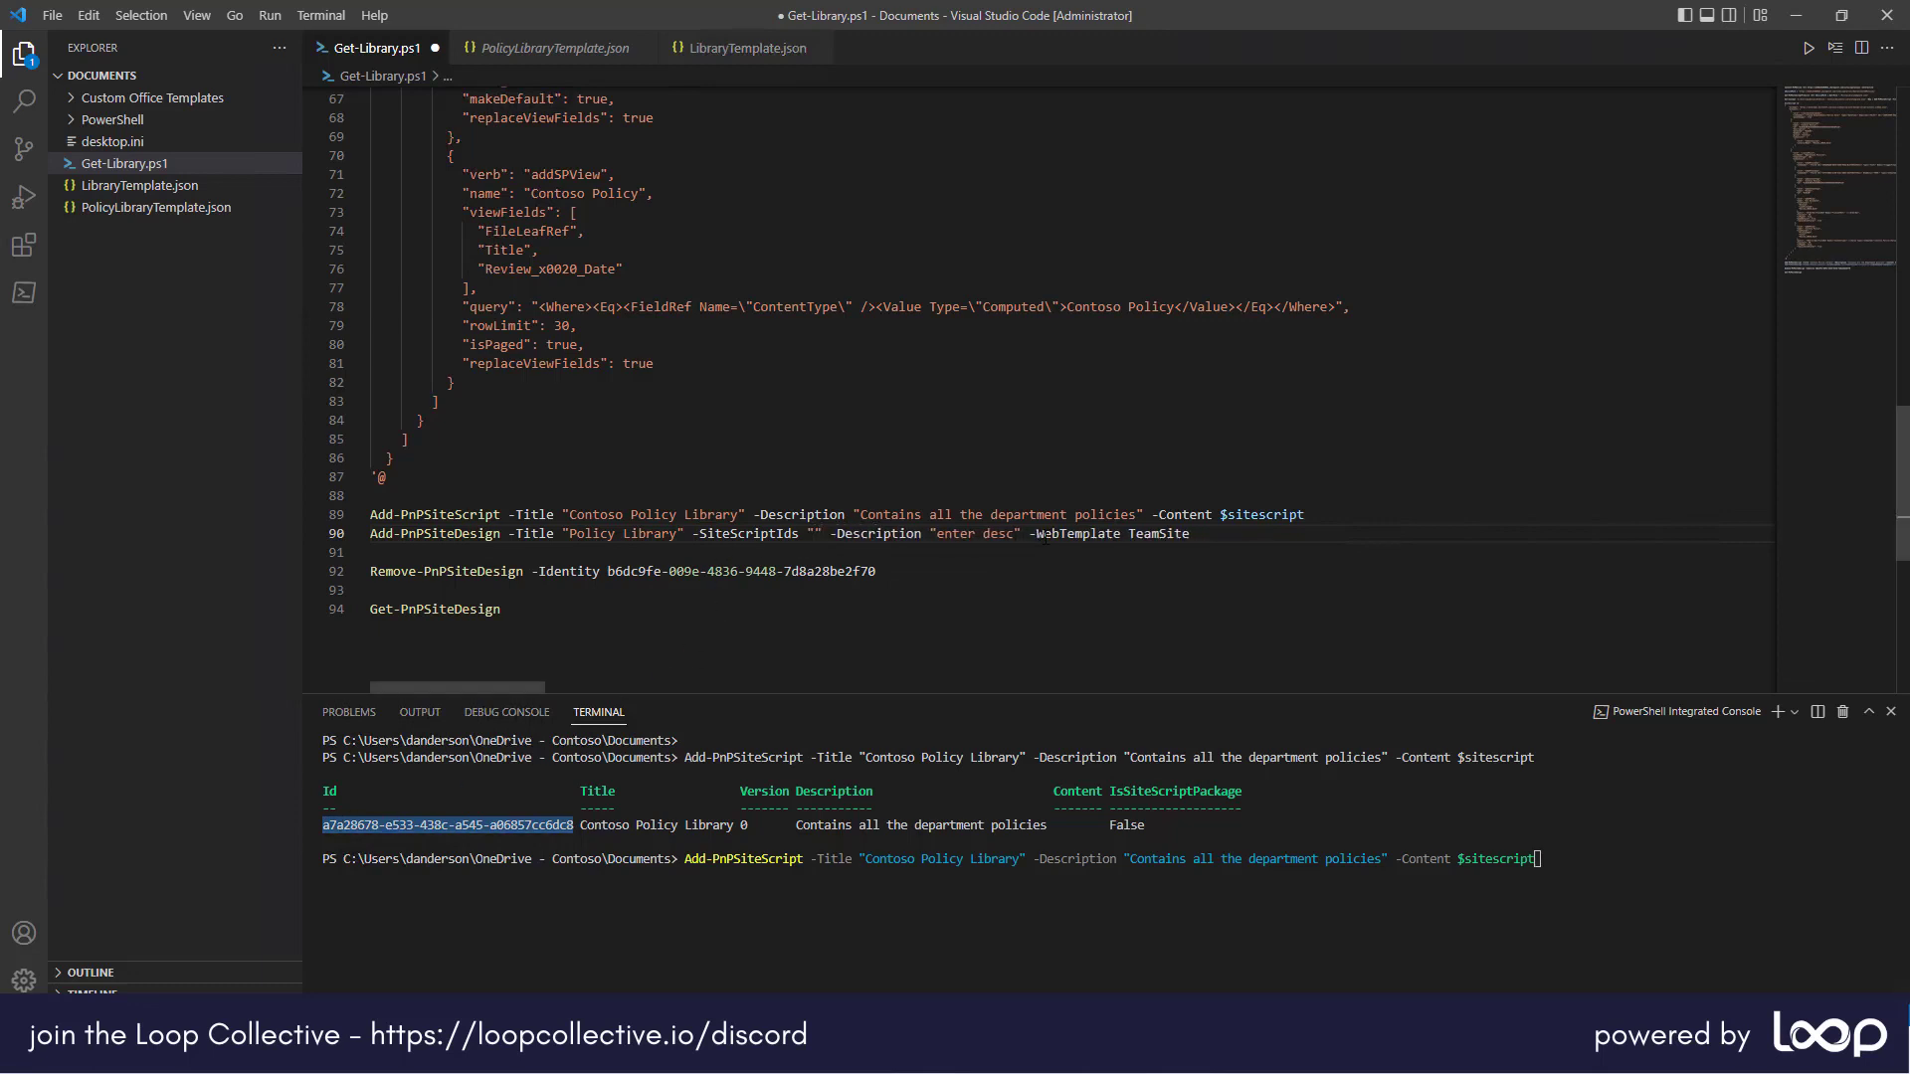
pyautogui.write('a7a28678-e533-438c-a545-a06857cc6dc8')
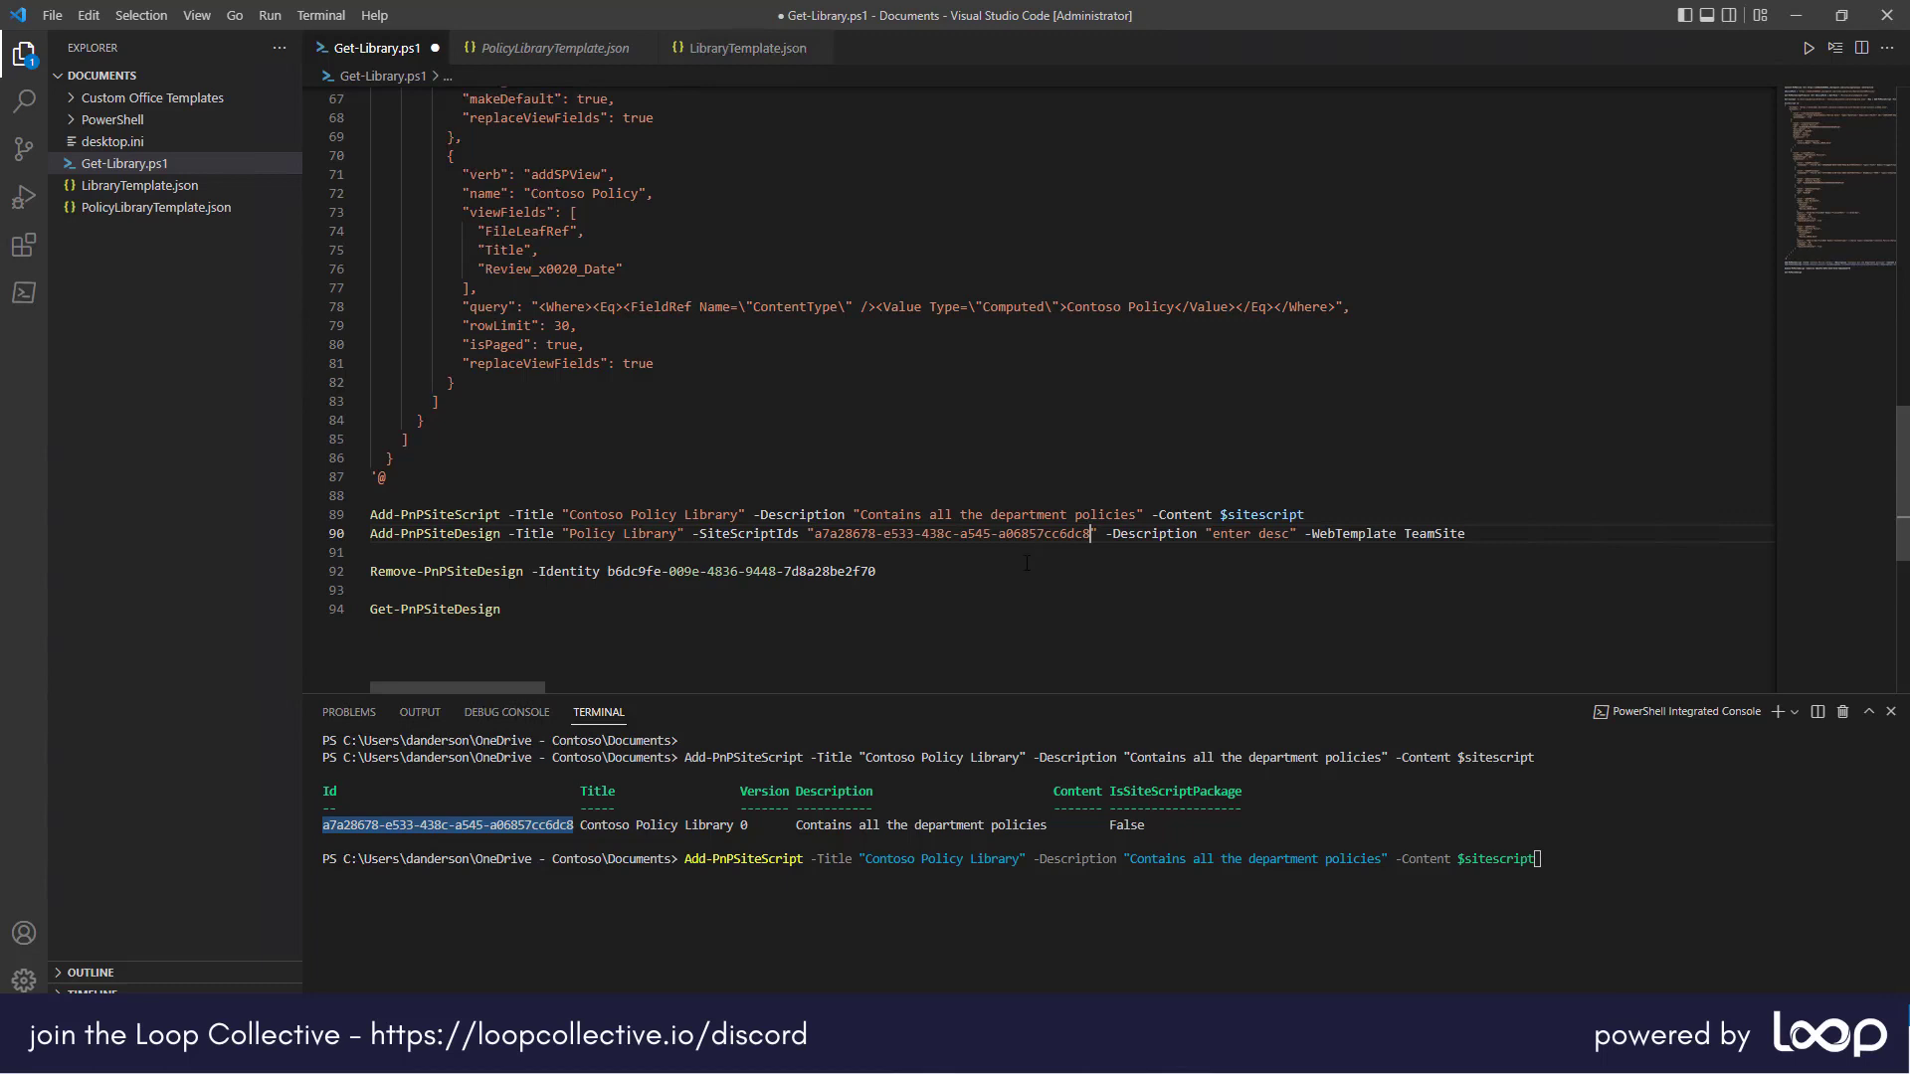
# Step: Set the description in the Add-PnPSiteDesign command to "Hold the policies"
pyautogui.click(1290, 534)
pyautogui.press('BackSpace')
pyautogui.press('BackSpace')
pyautogui.press('BackSpace')
pyautogui.press('BackSpace')
pyautogui.press('BackSpace')
pyautogui.press('BackSpace')
pyautogui.press('BackSpace')
pyautogui.press('BackSpace')
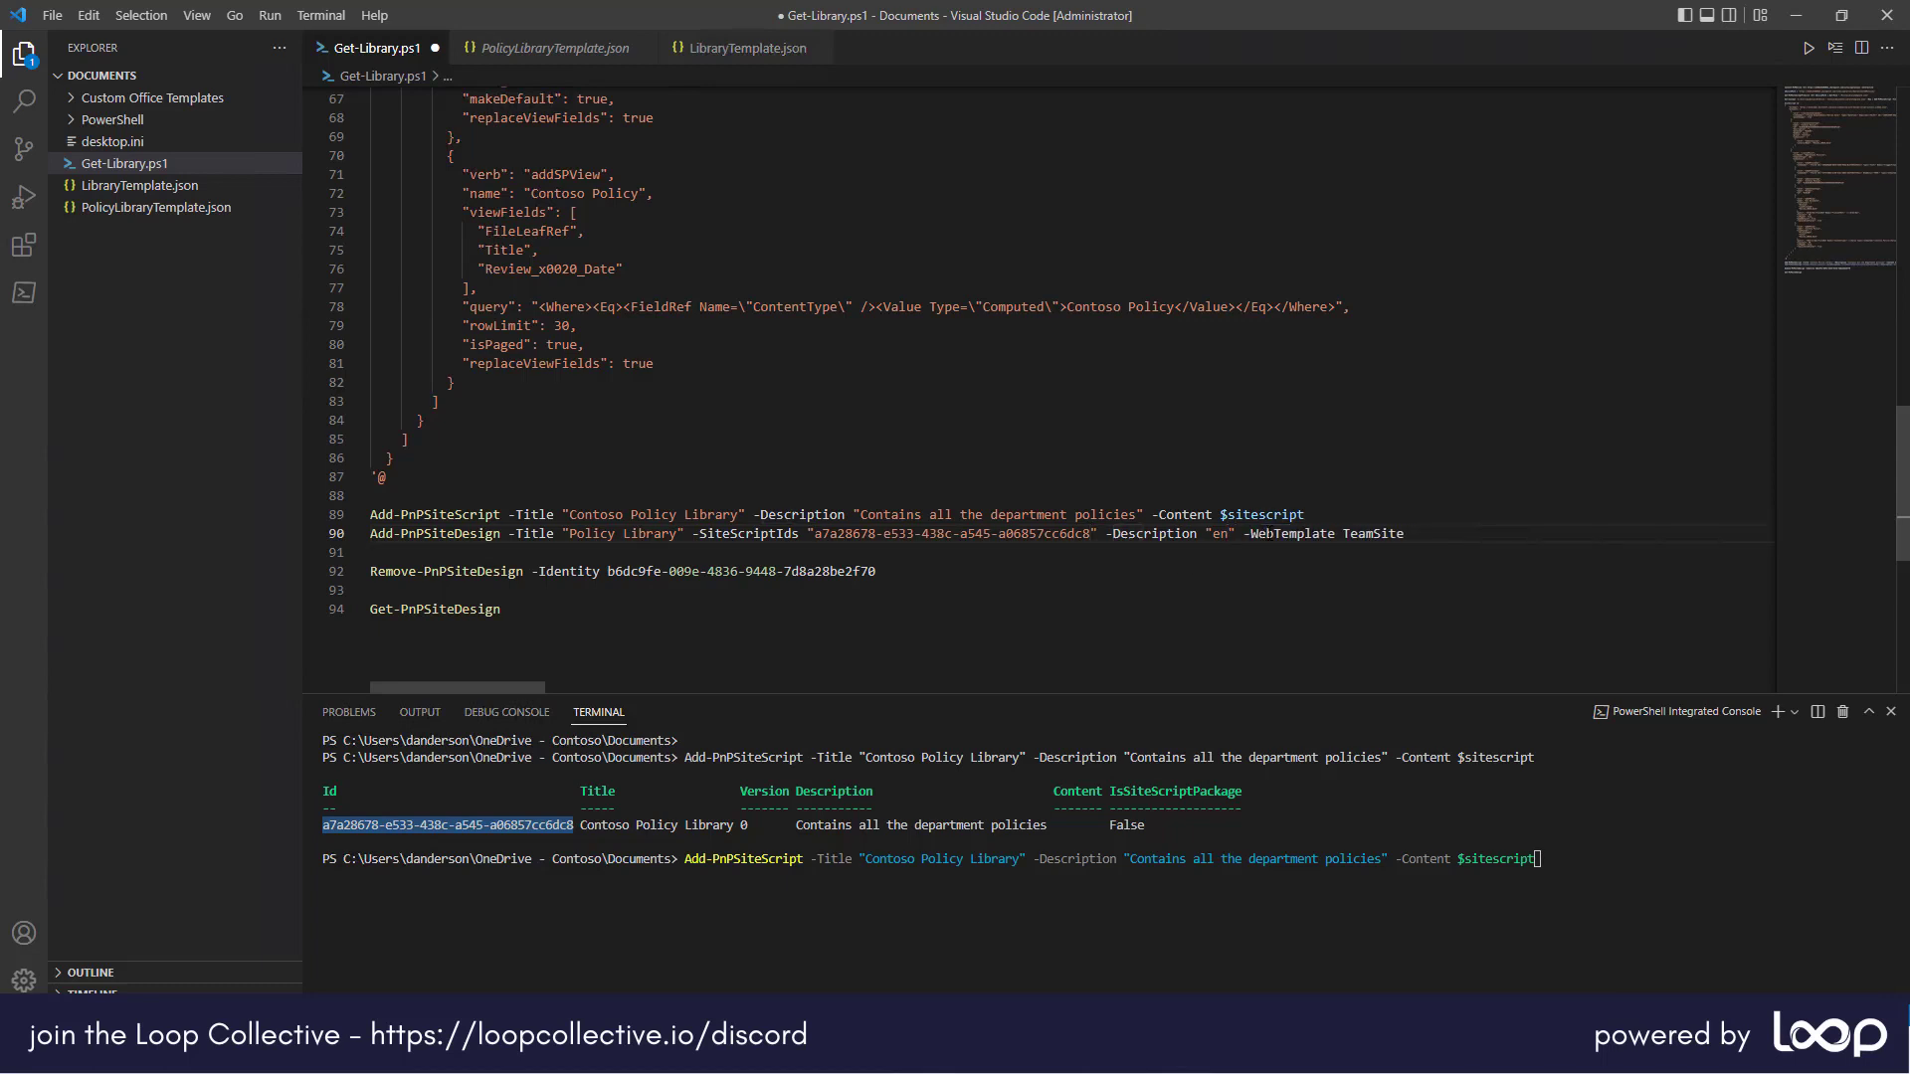
pyautogui.press('BackSpace')
pyautogui.press('BackSpace')
pyautogui.write('Hold the pol')
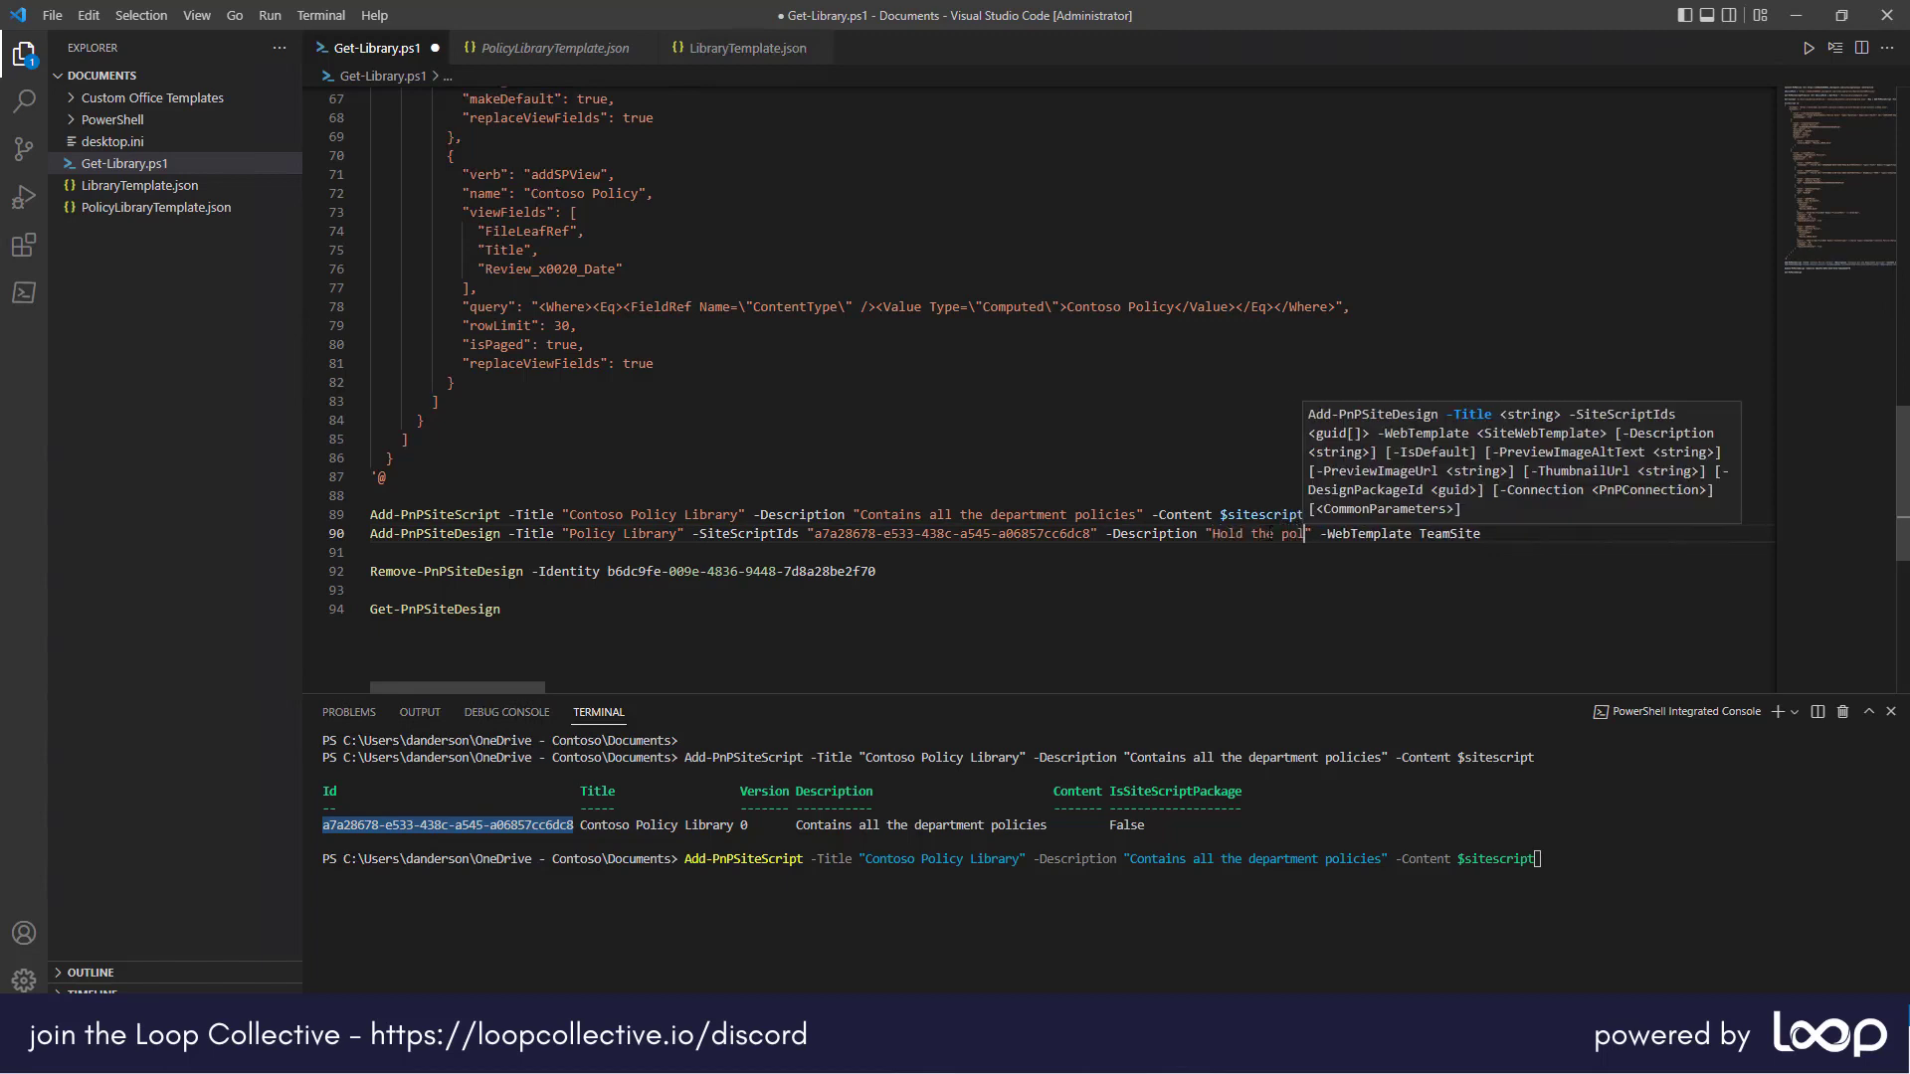
pyautogui.write('icies')
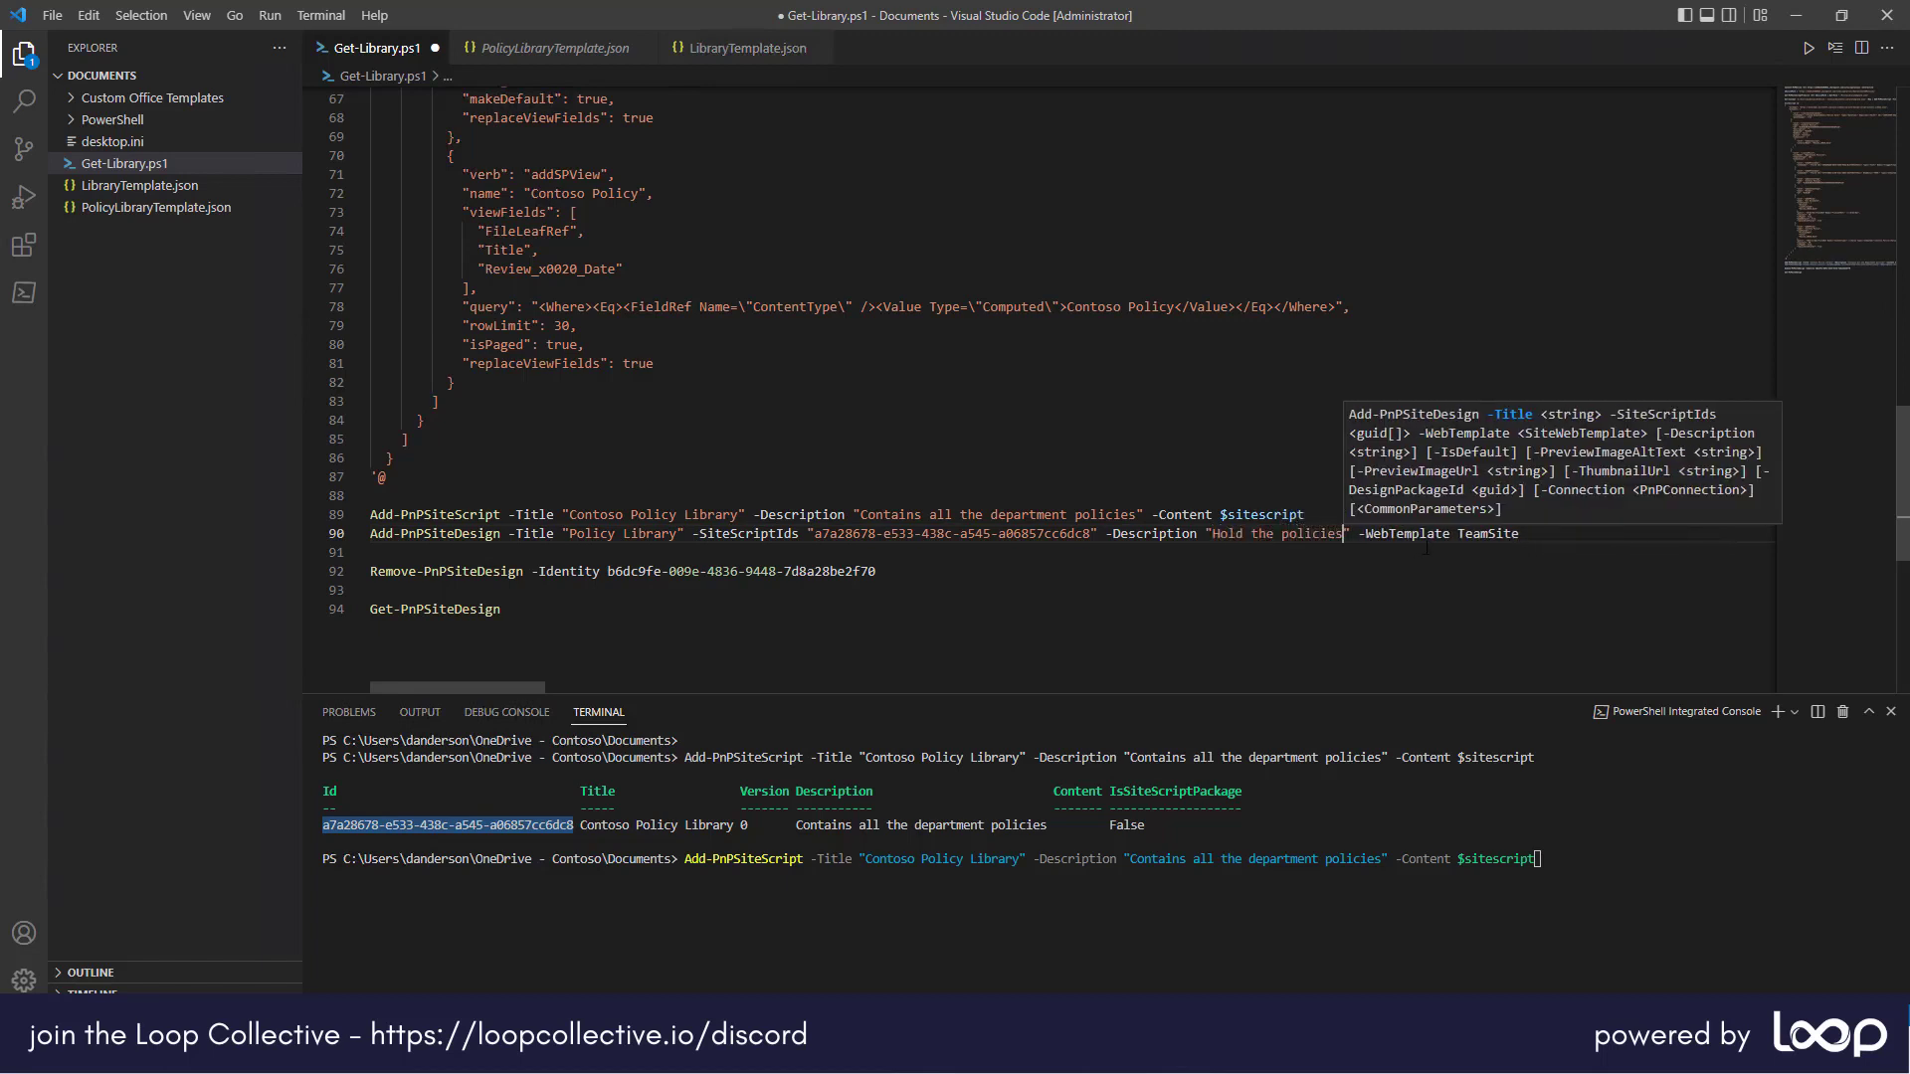
# Step: Run only the completed Add-PnPSiteDesign line to register the Policy Library site design for the TeamSite web template
pyautogui.click(1426, 548)
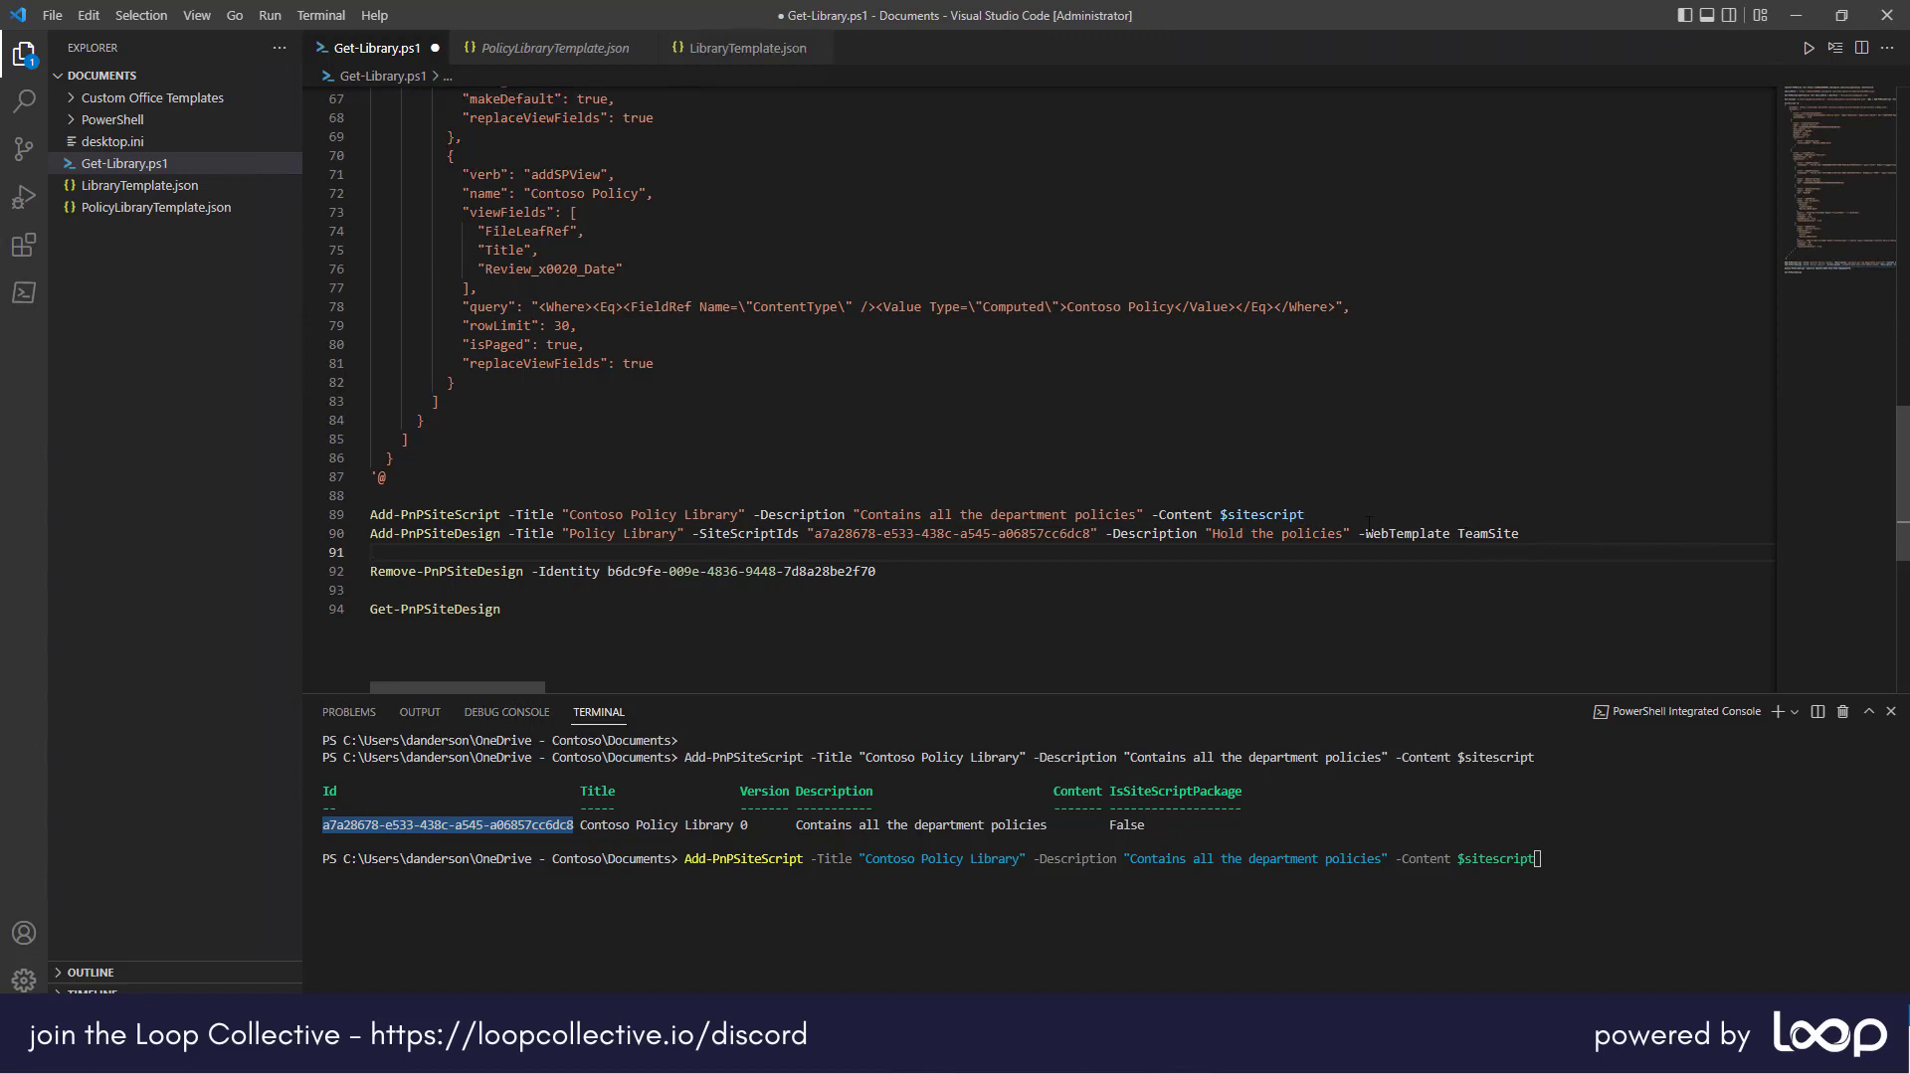
pyautogui.moveTo(1522, 533); pyautogui.dragTo(371, 537)
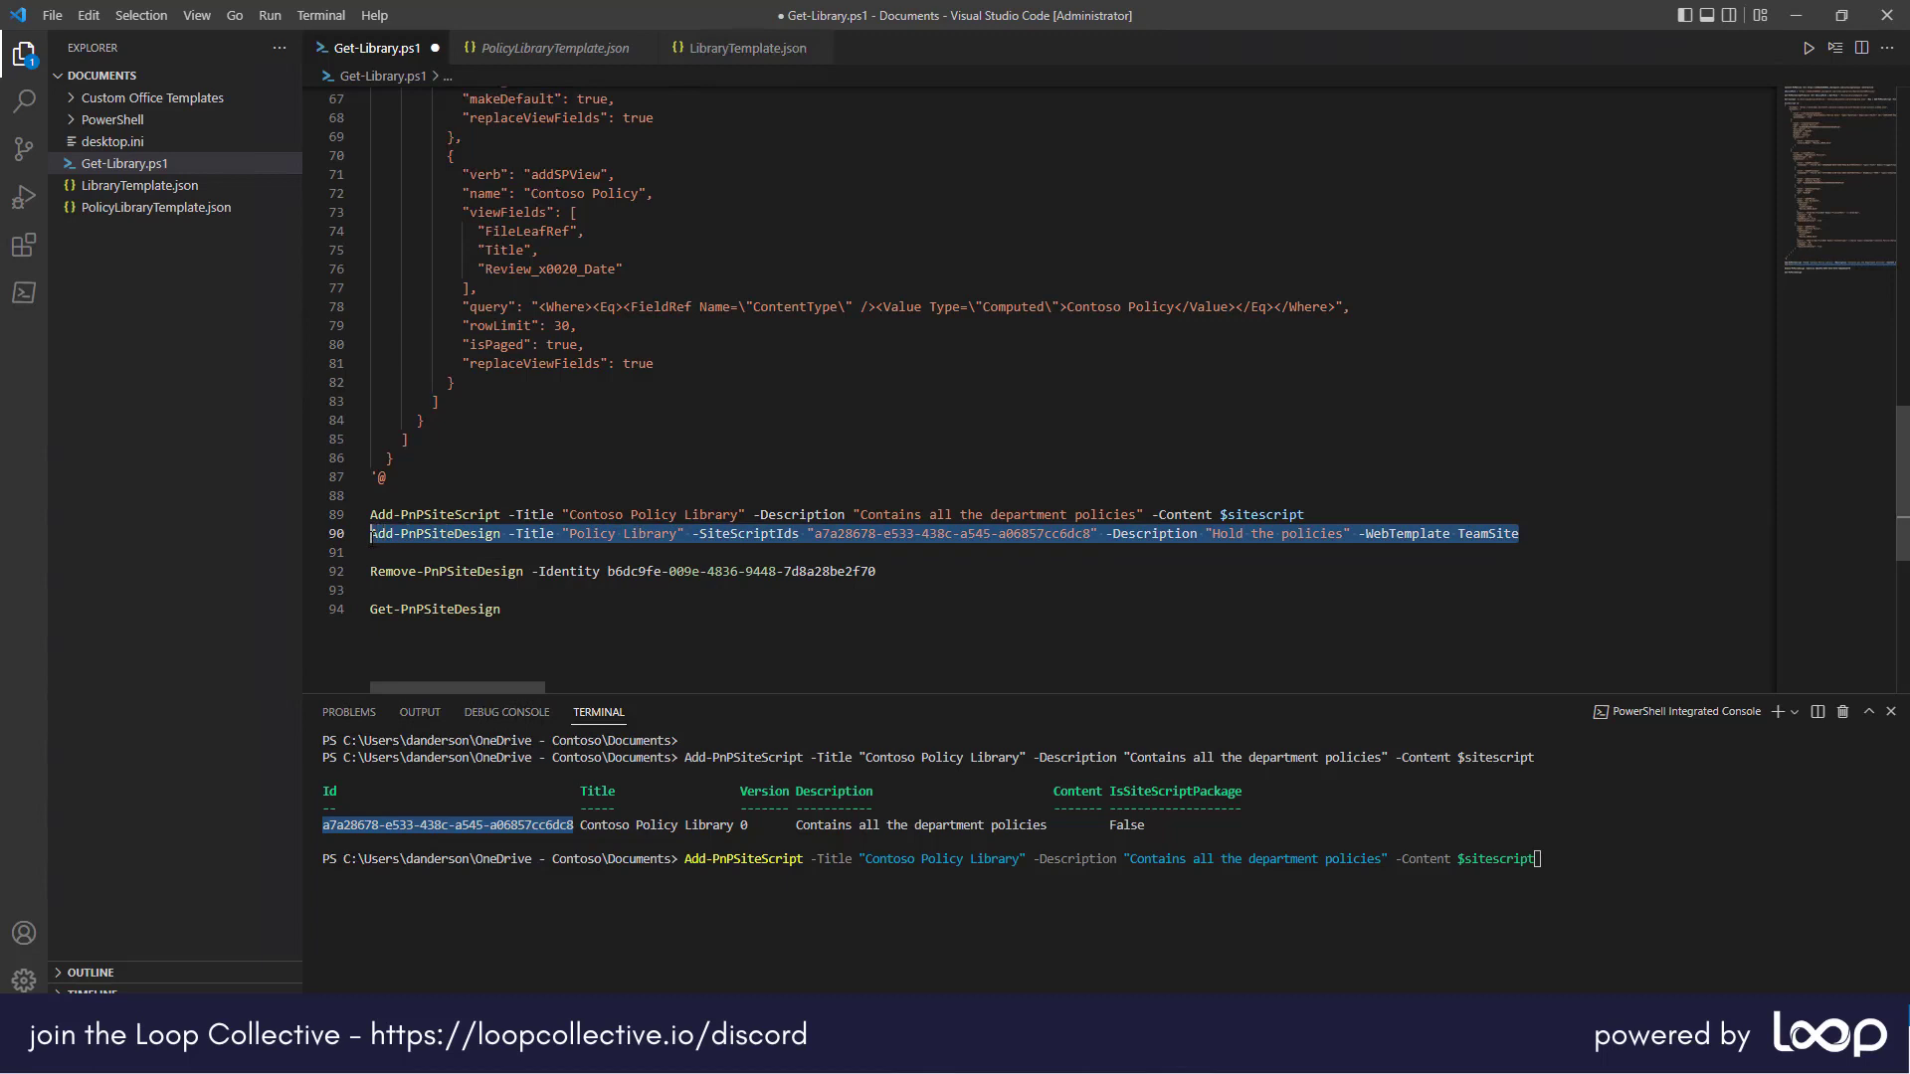
pyautogui.click(1836, 47)
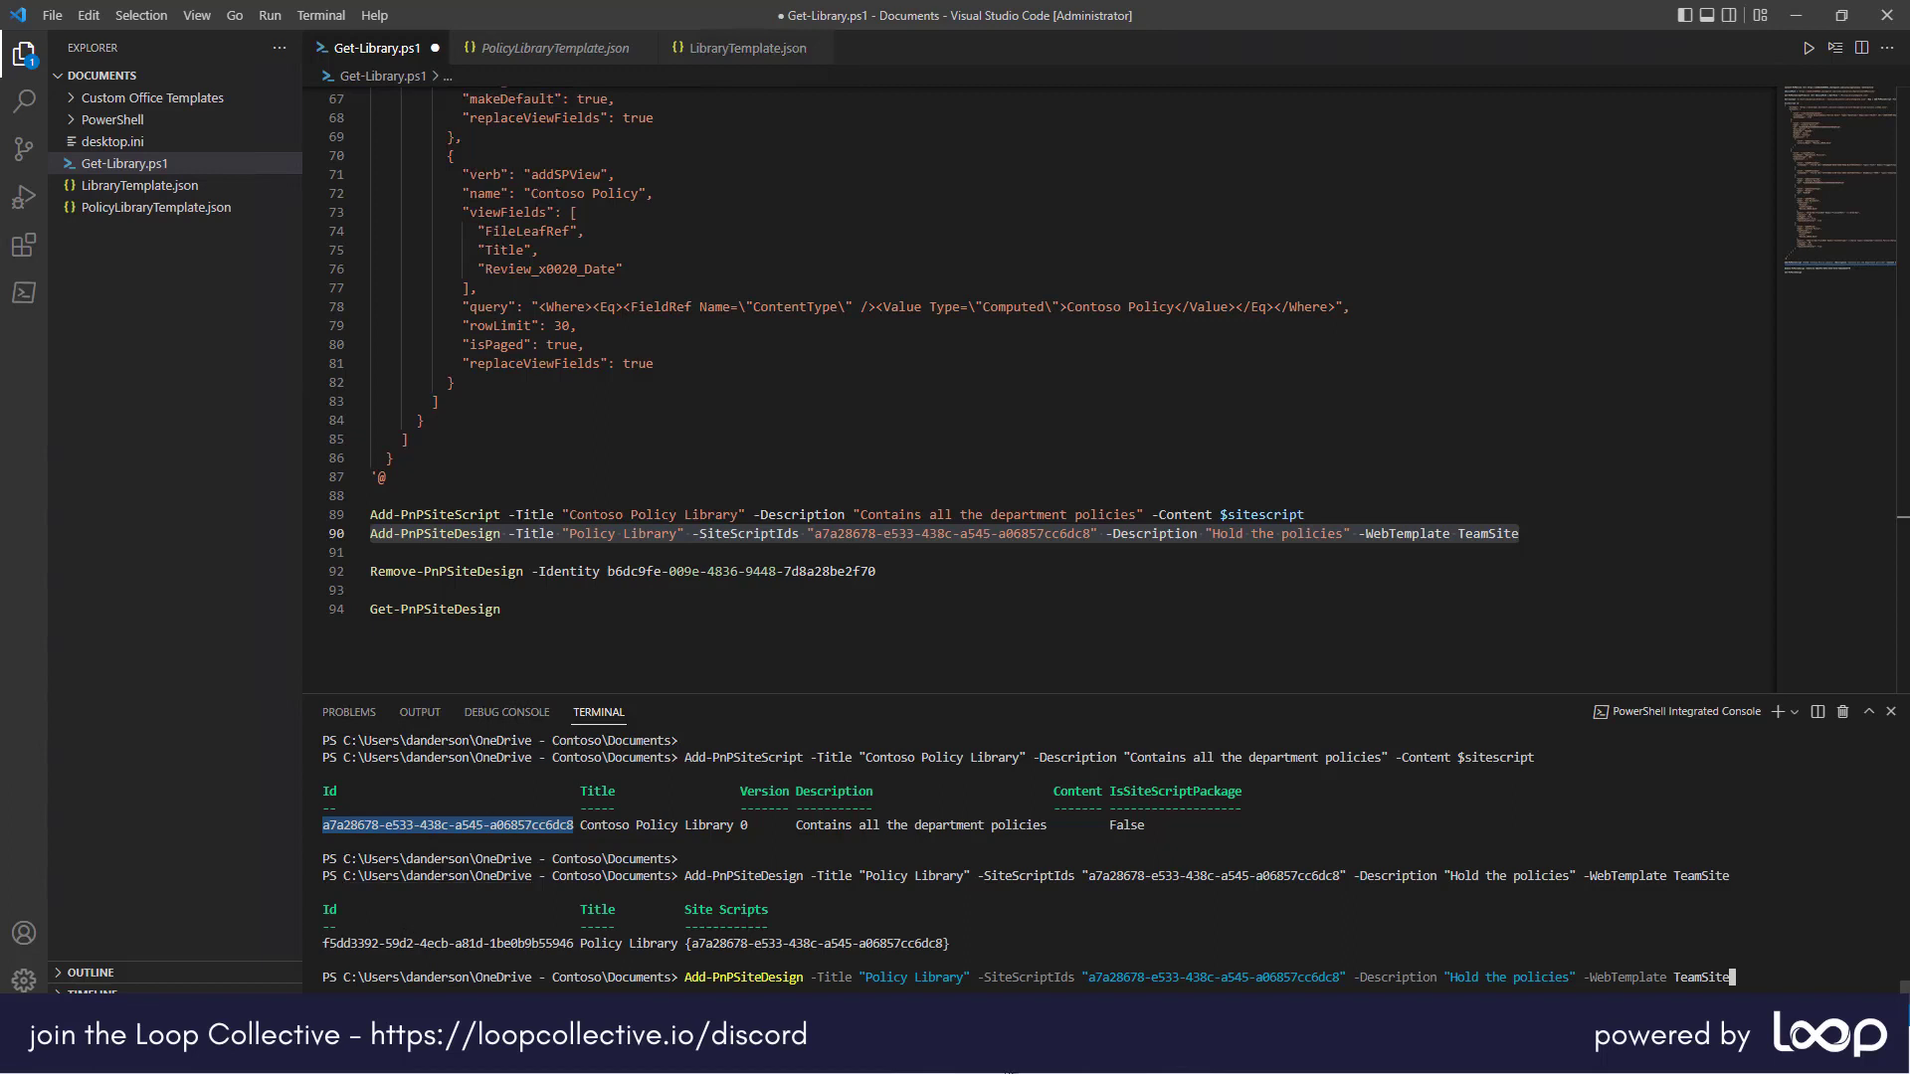
# Step: Switch to the SharePoint admin center in the browser and start creating a site from Active sites using the other options
pyautogui.hotkey('alt', 'Tab')
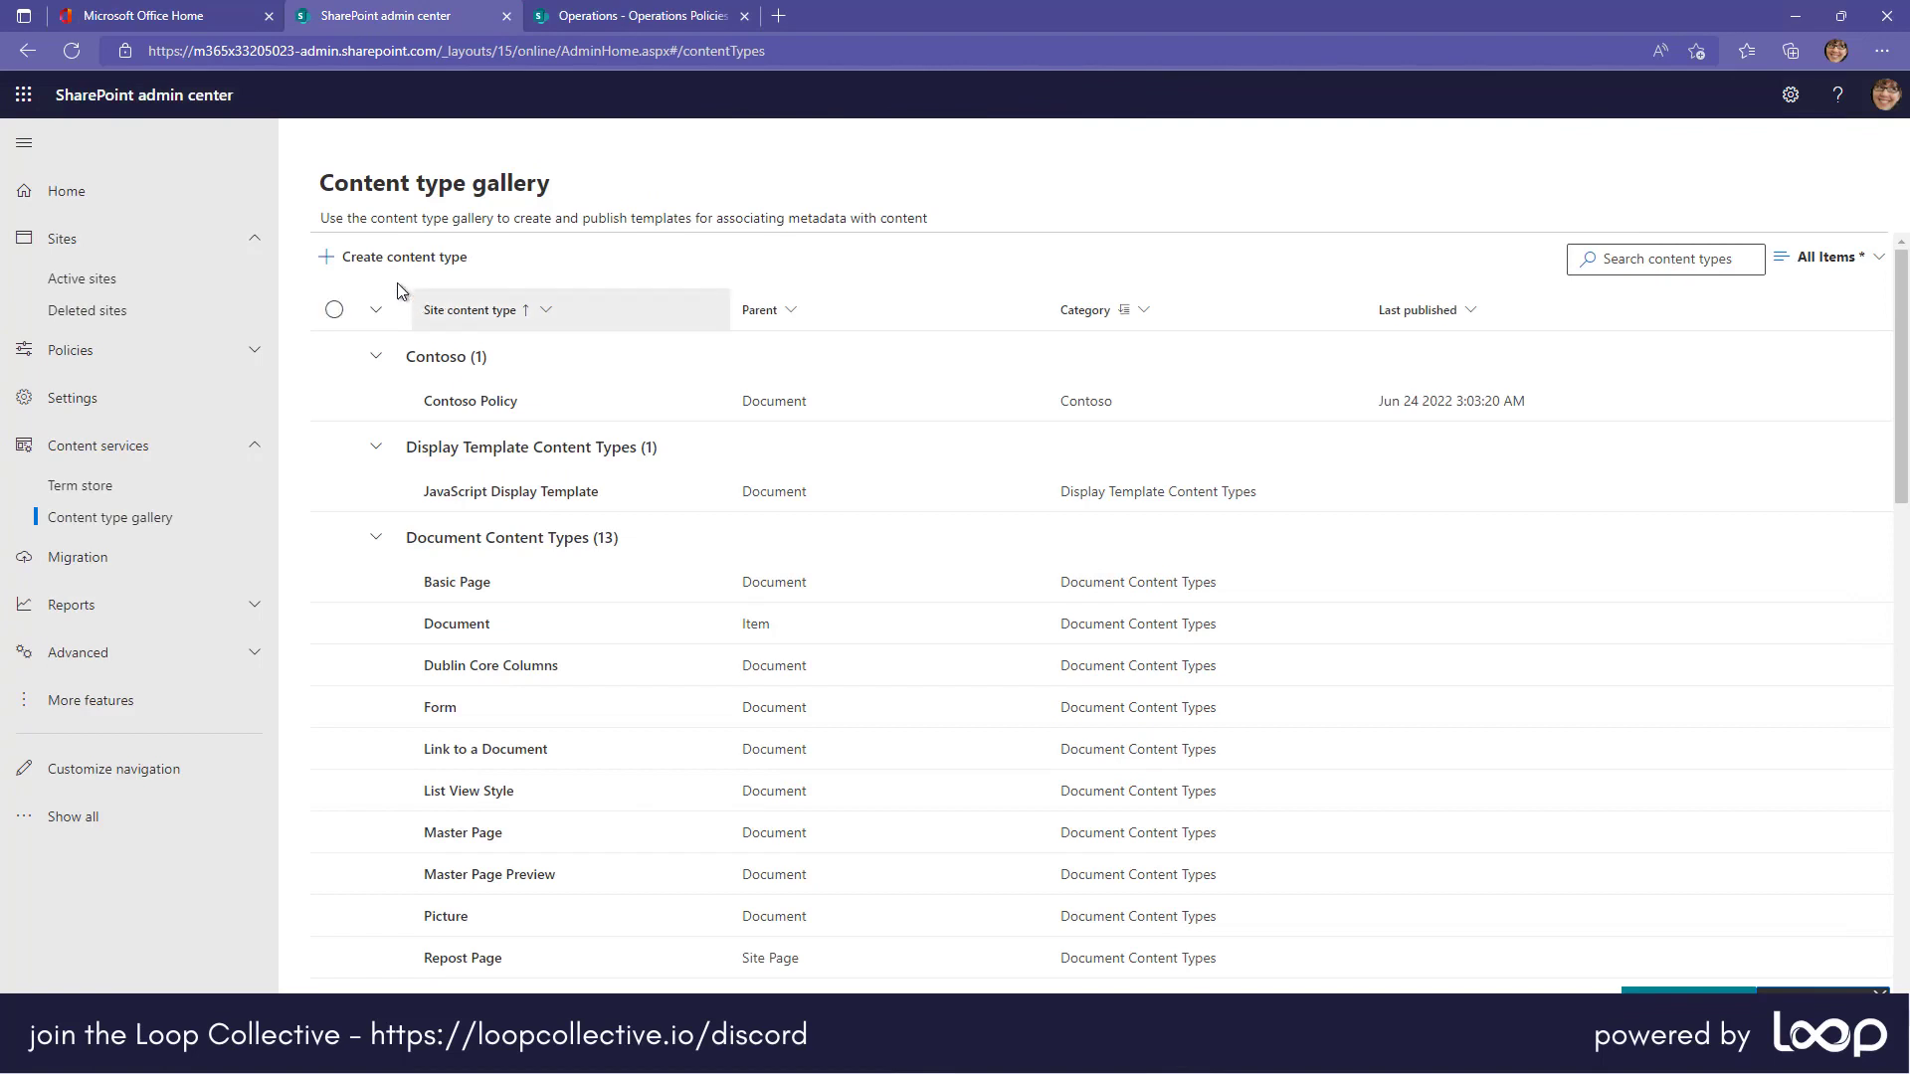
pyautogui.click(104, 282)
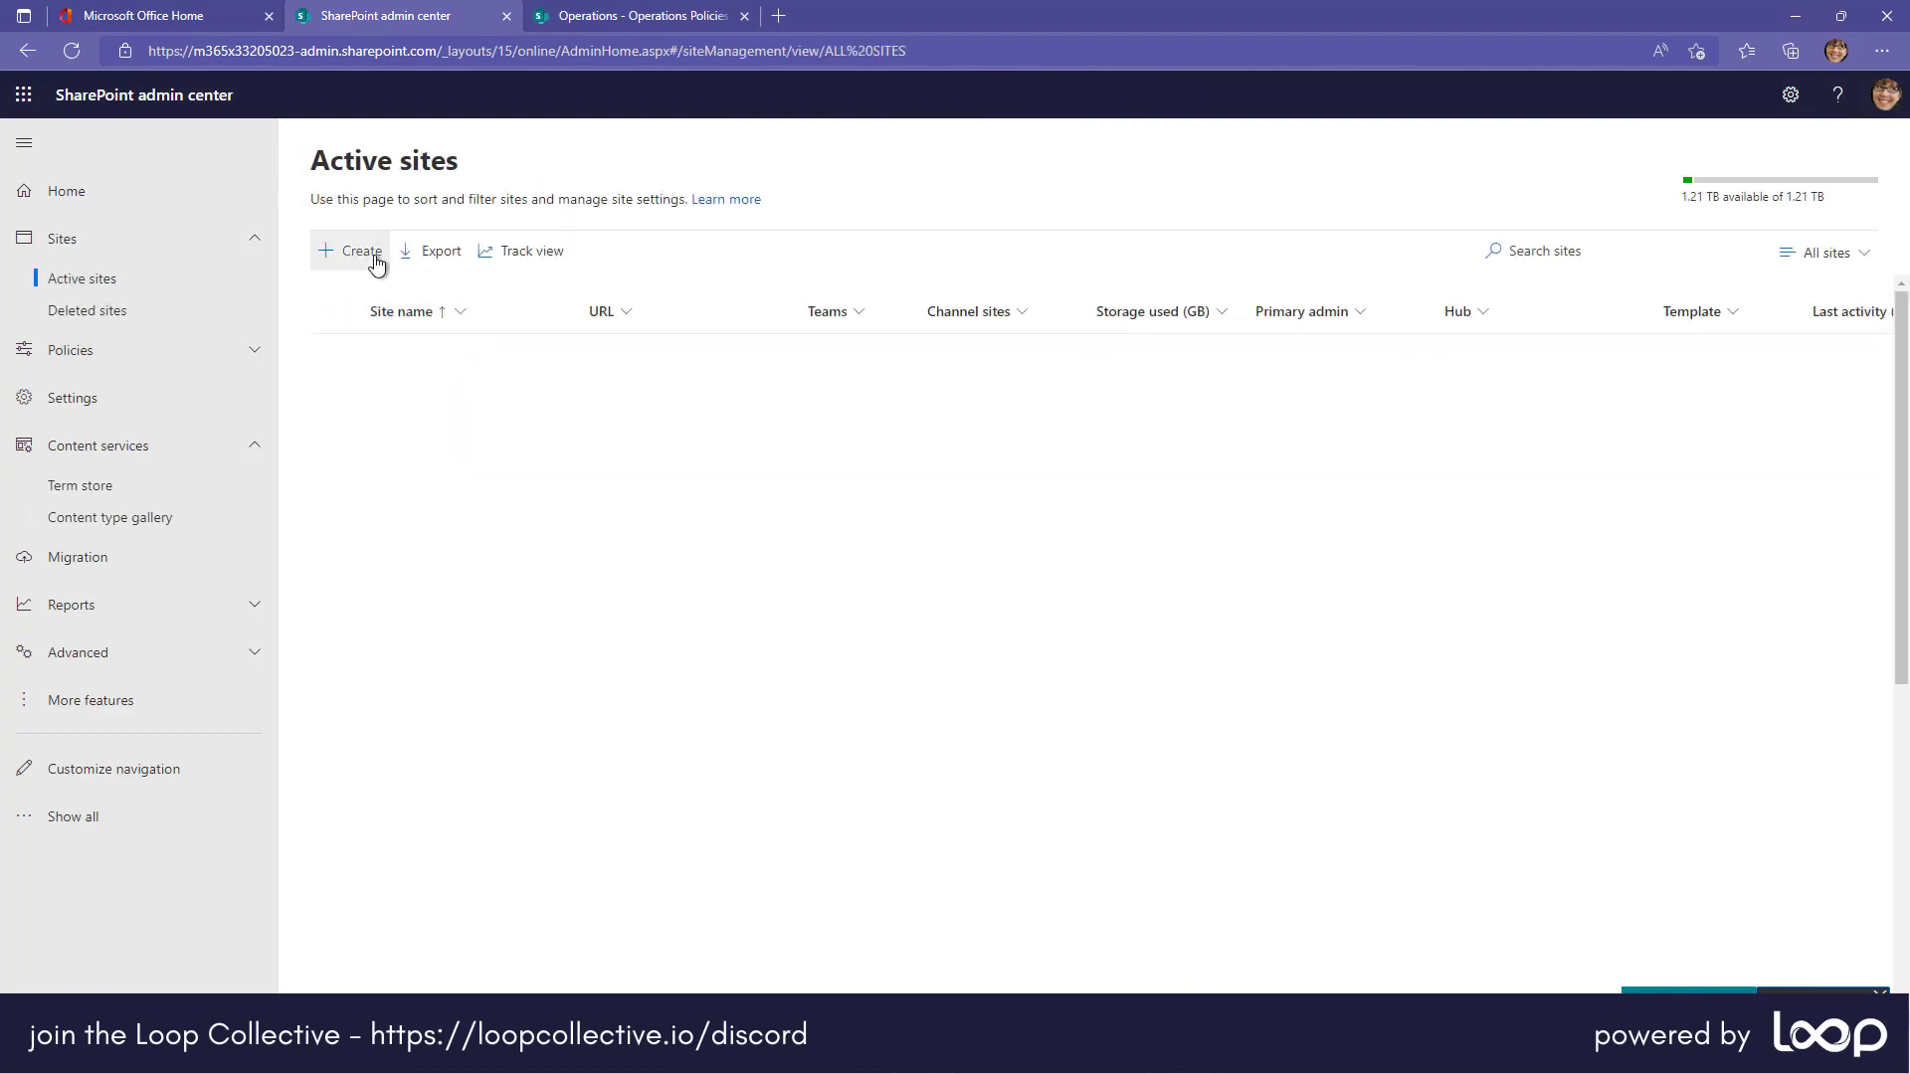
pyautogui.click(376, 262)
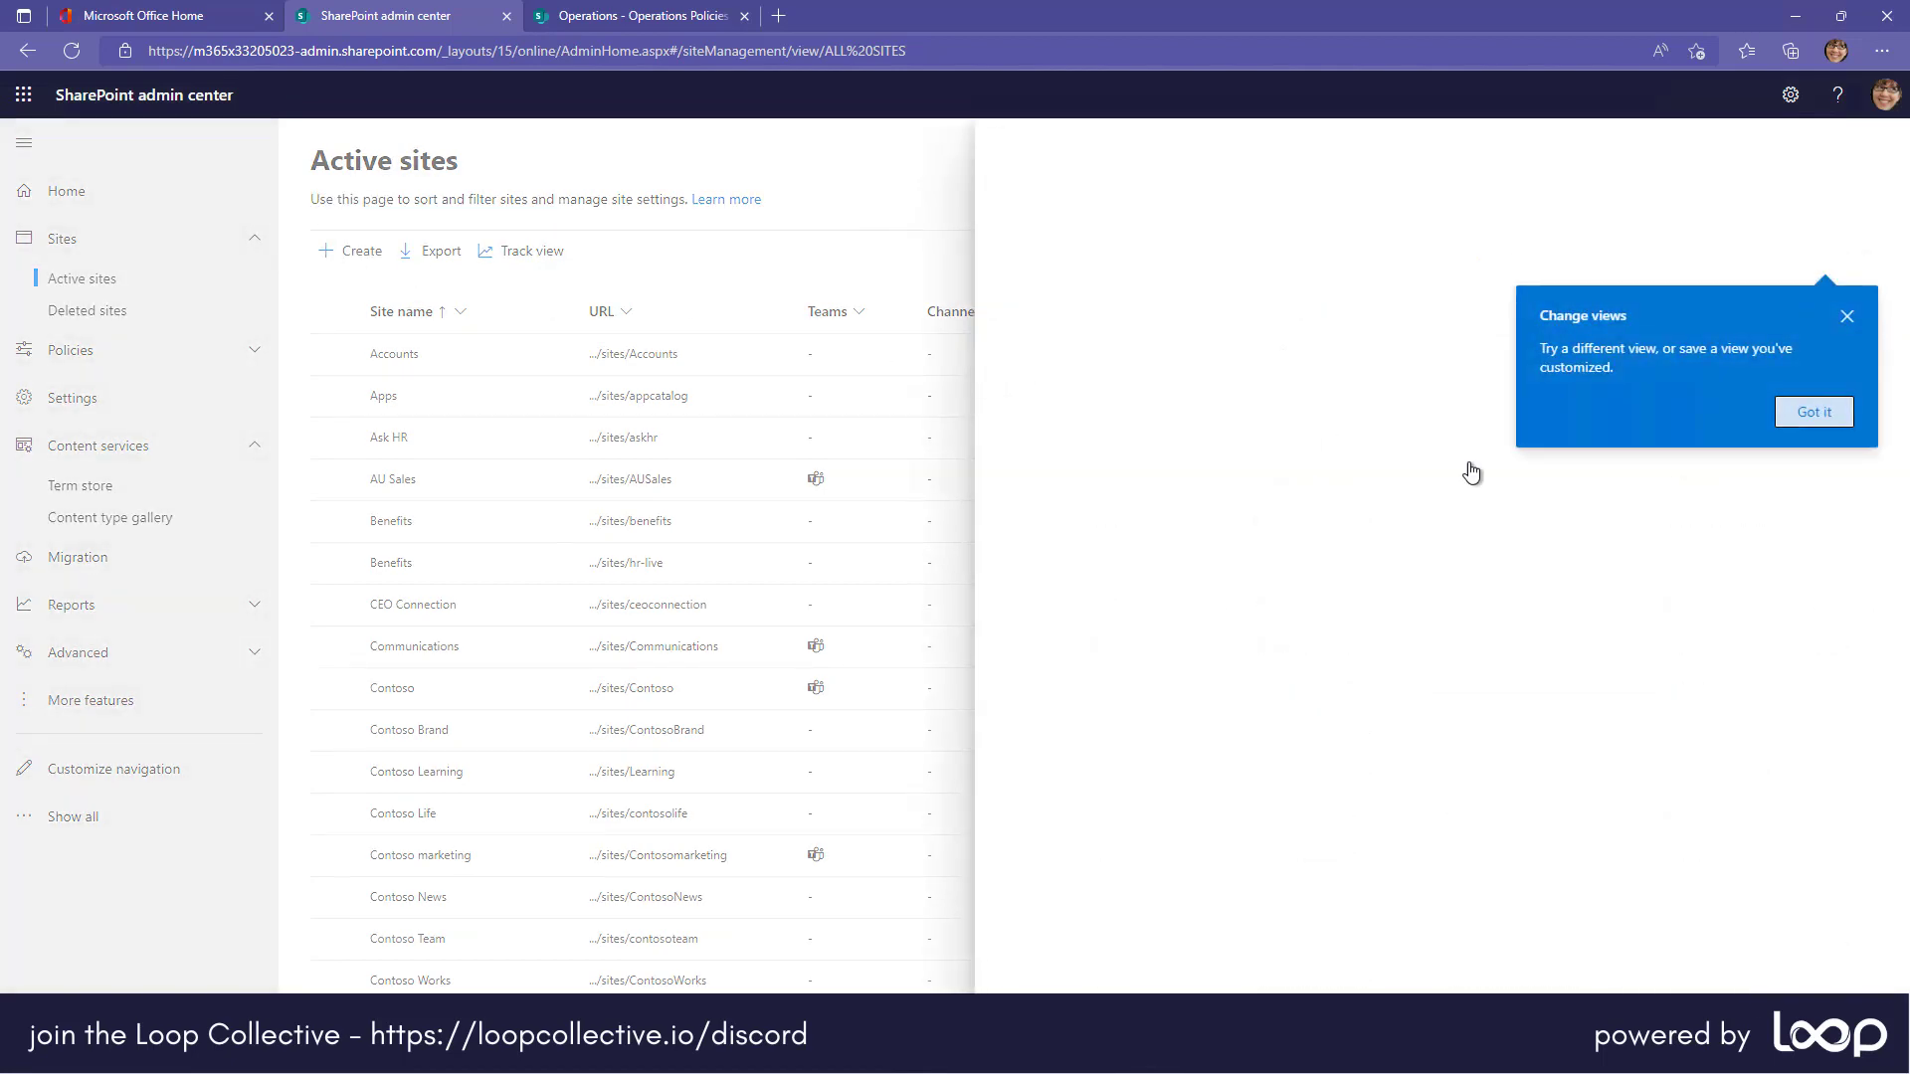
pyautogui.click(1847, 318)
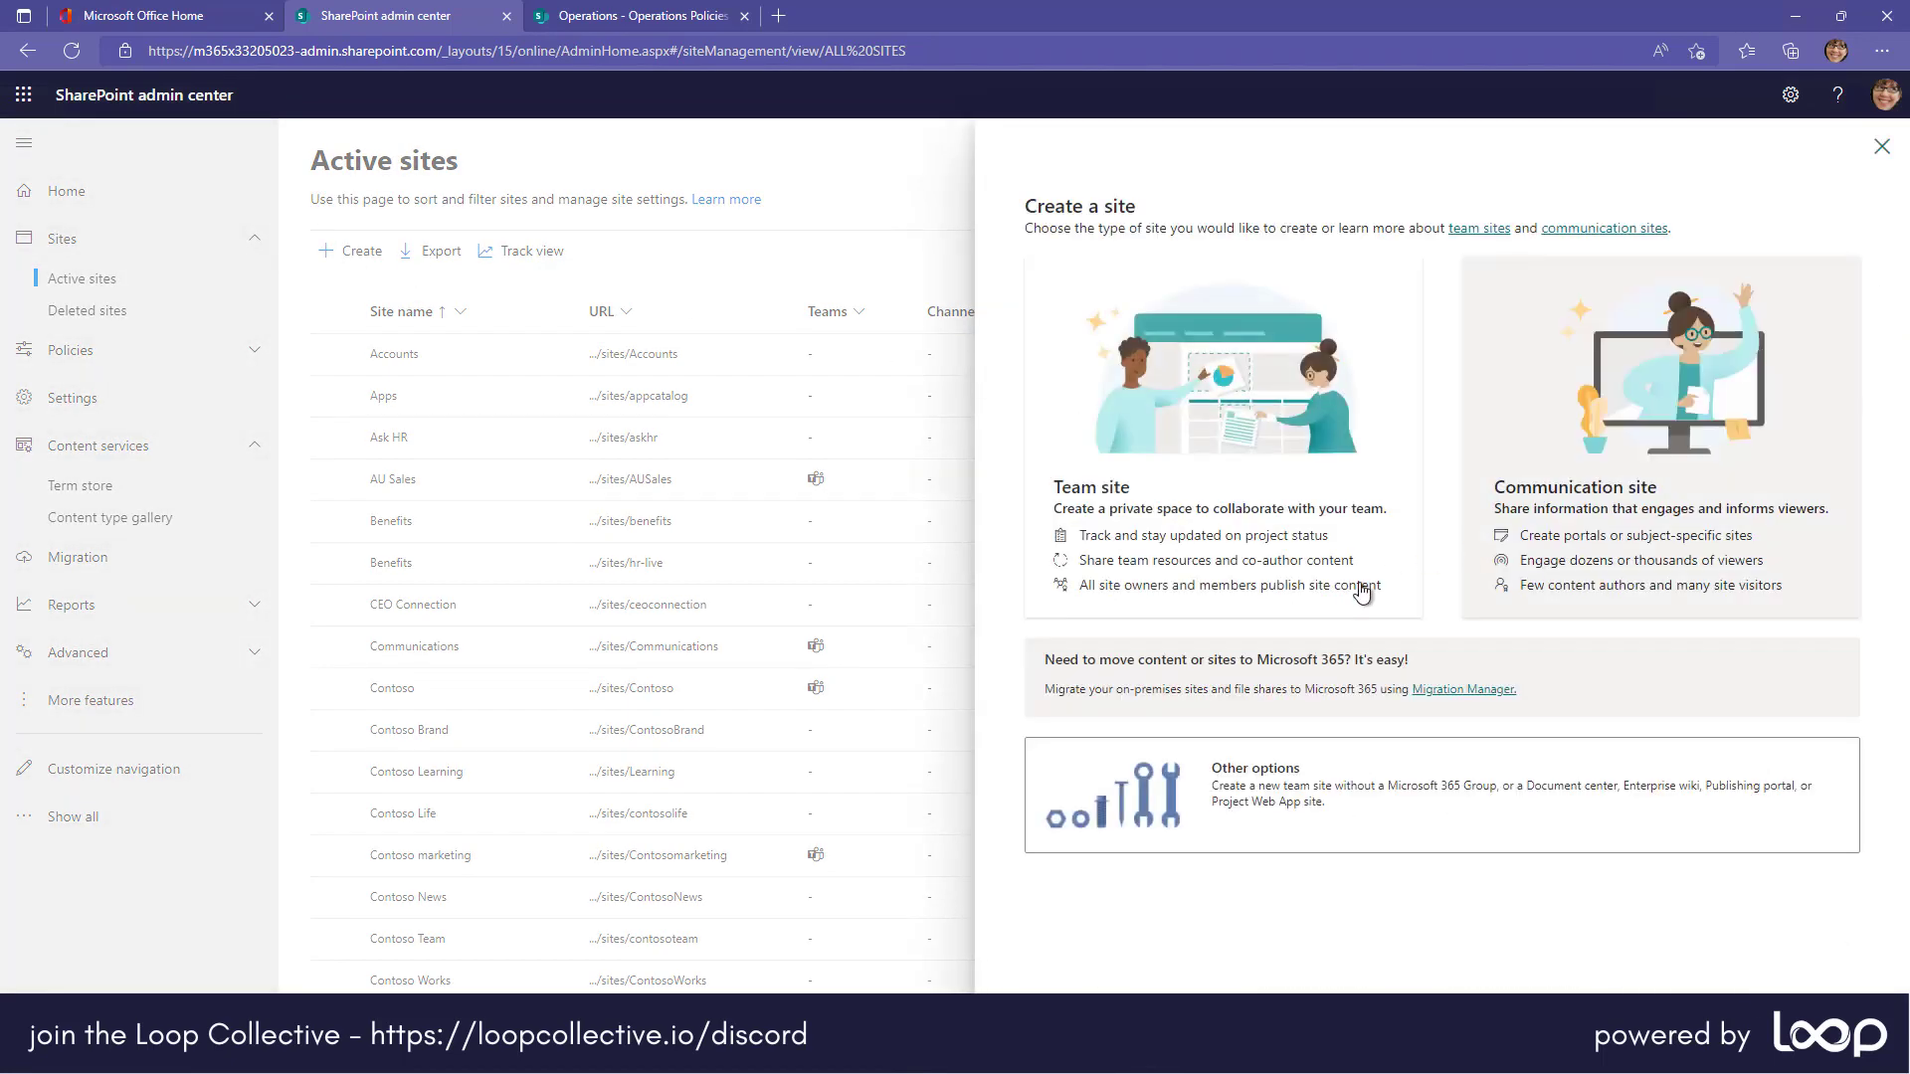
pyautogui.click(1279, 796)
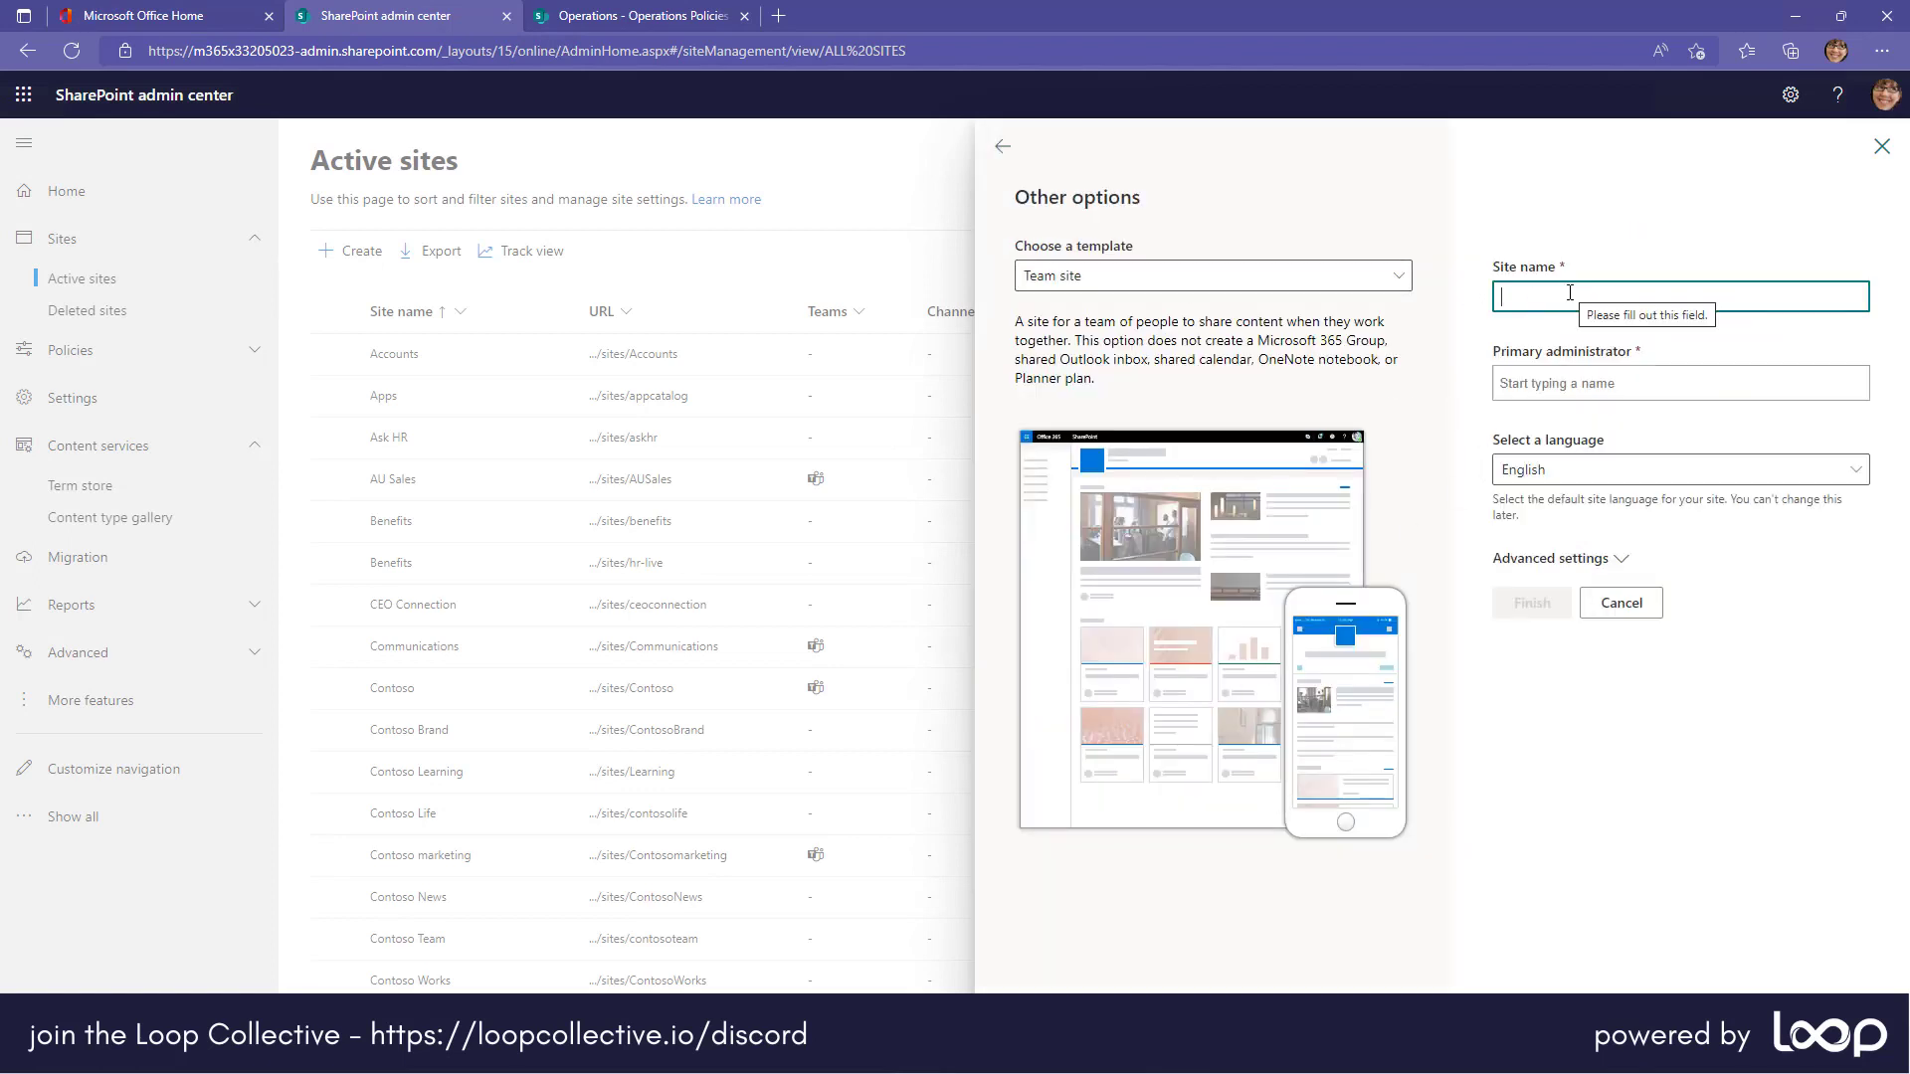
# Step: Name the new team site "Policy Library Example", assign its primary administrator, and finish creating it
pyautogui.write('P')
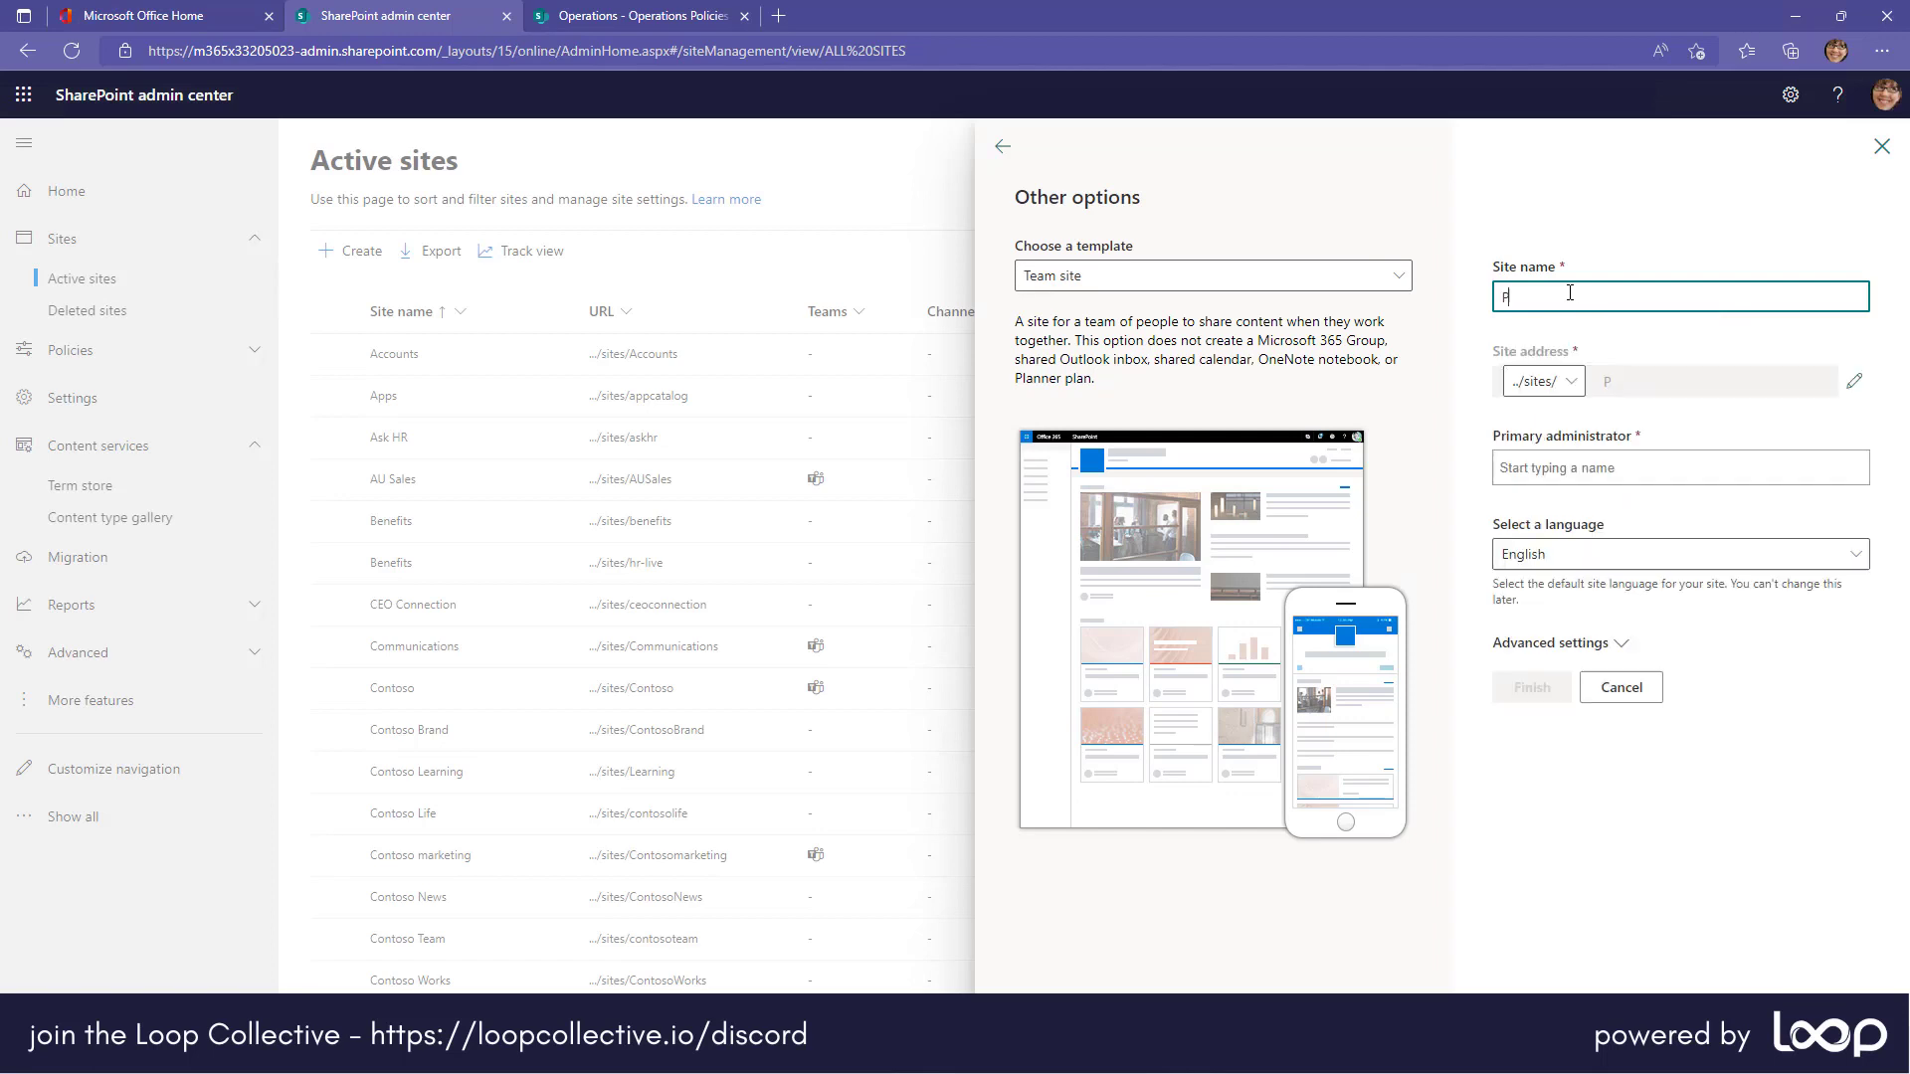
pyautogui.write('olicy Library Example')
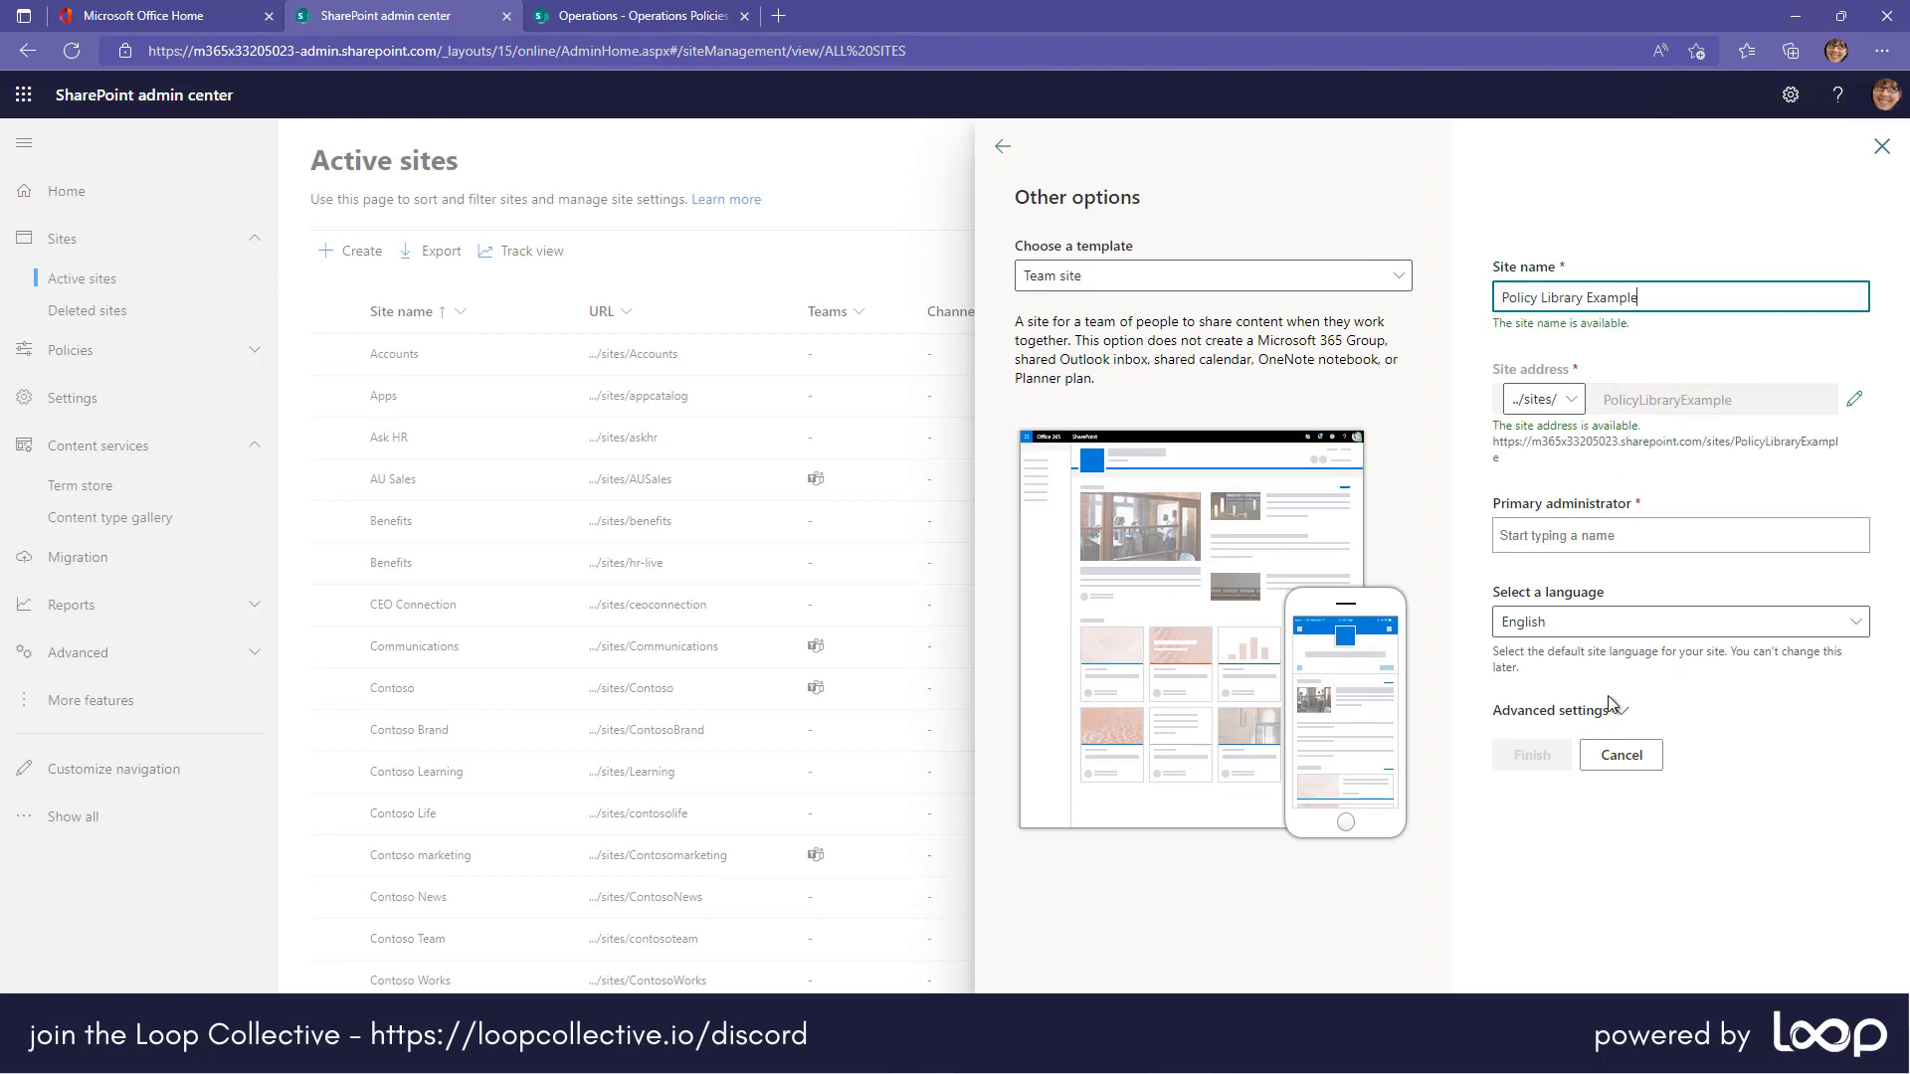
pyautogui.click(1594, 536)
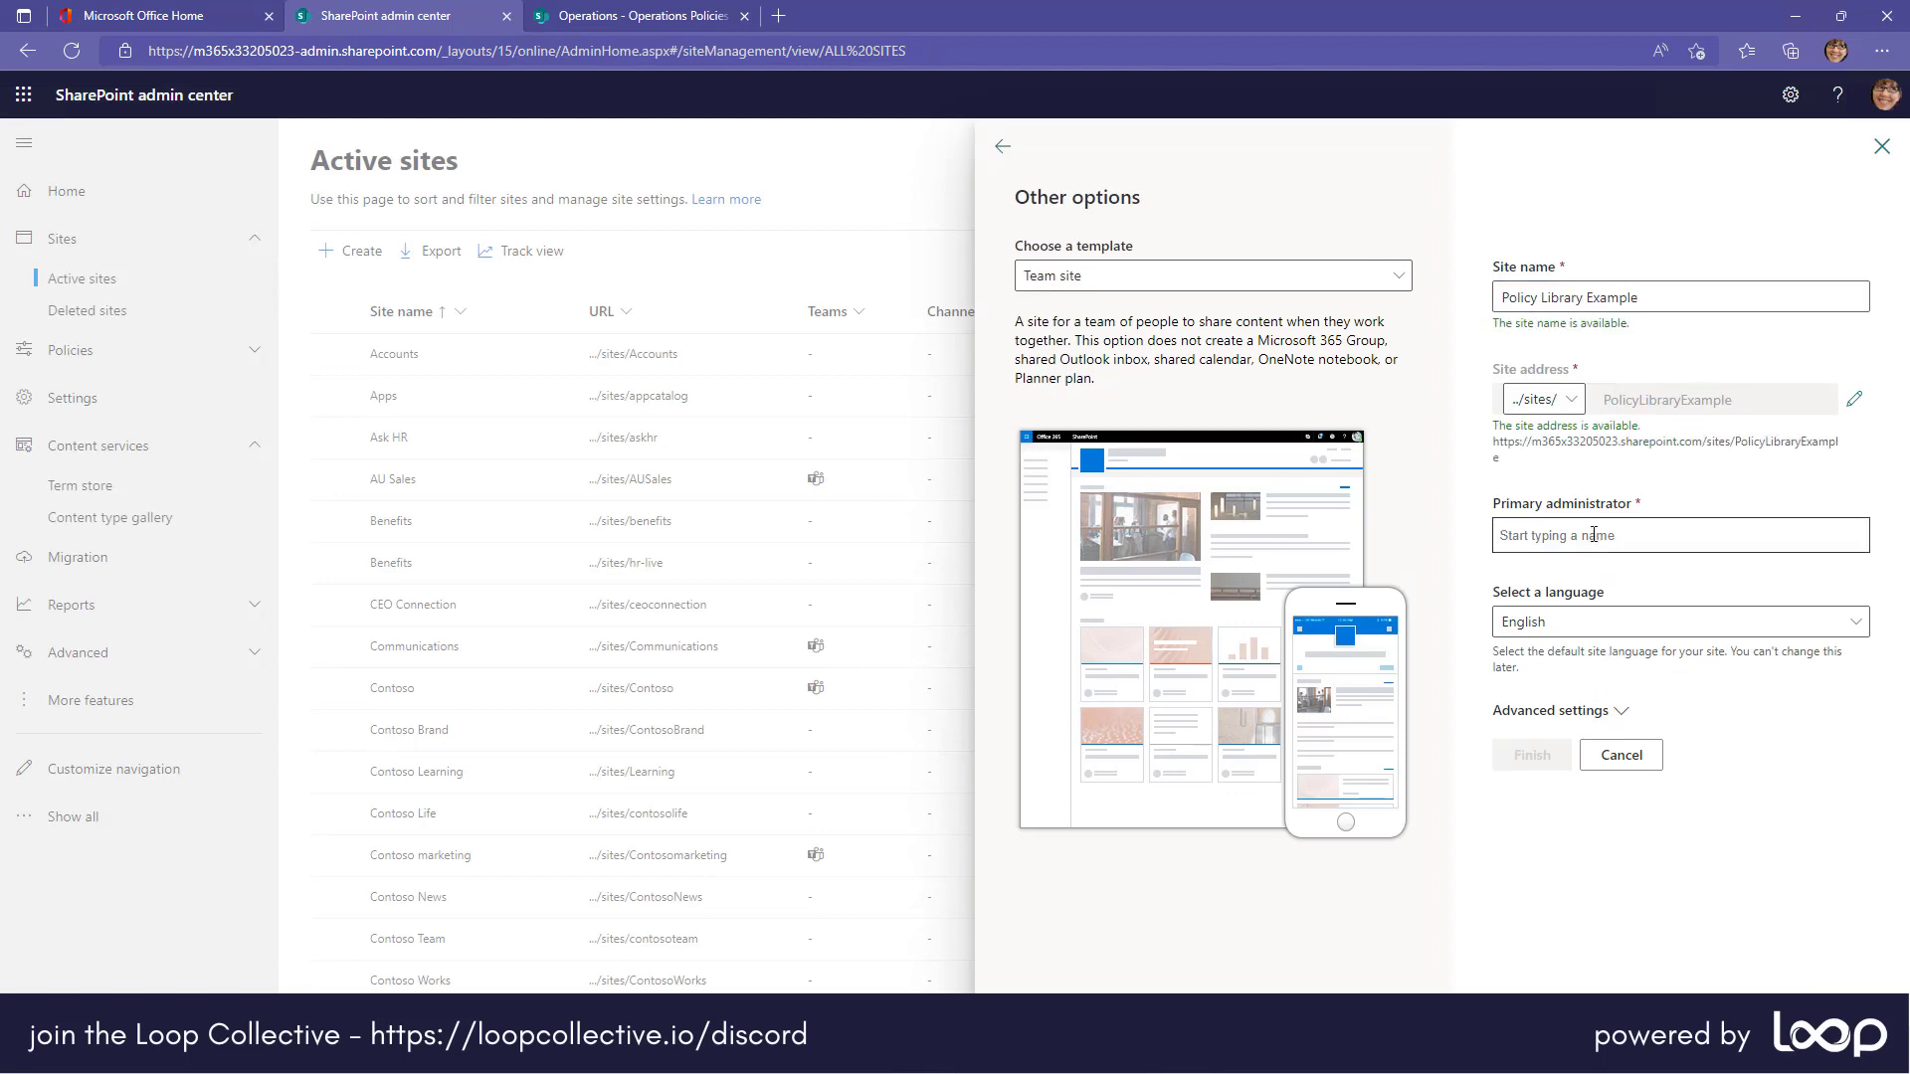
pyautogui.write('mega')
pyautogui.click(1582, 565)
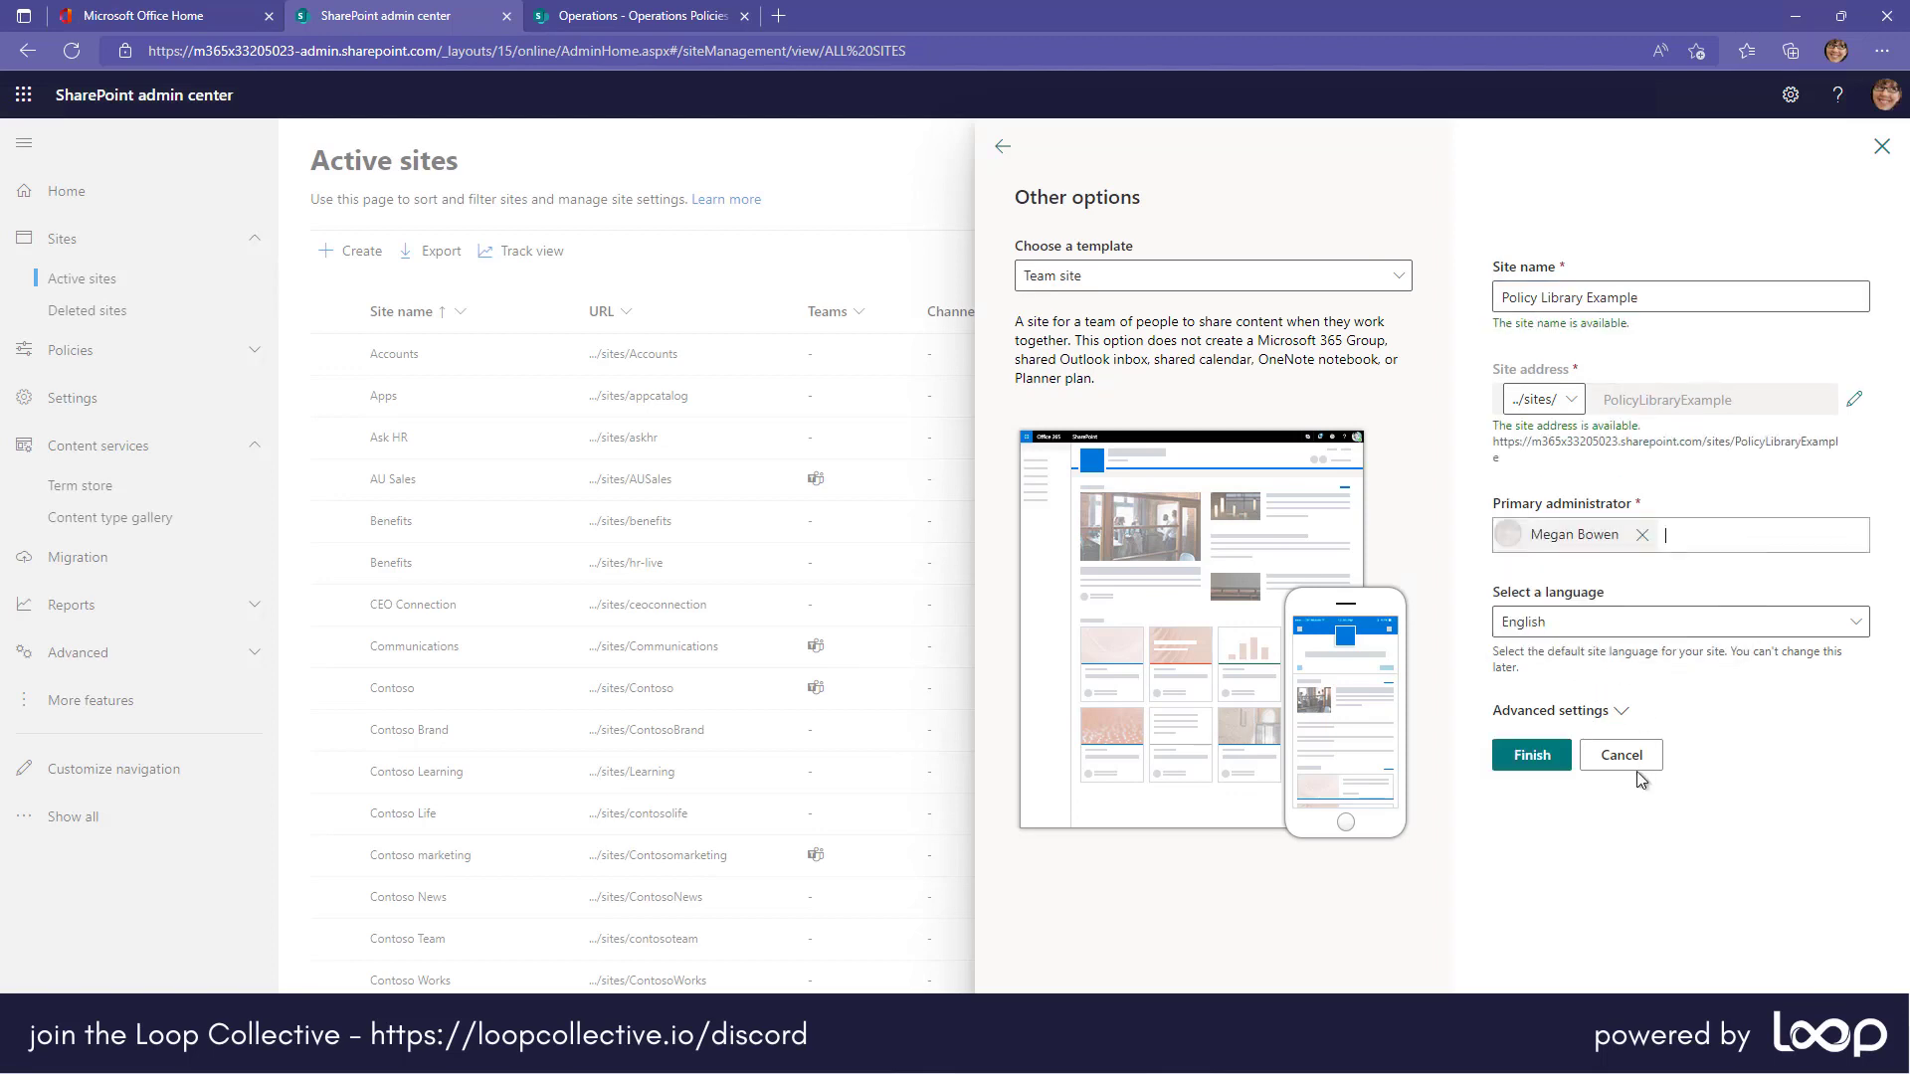
pyautogui.click(1562, 758)
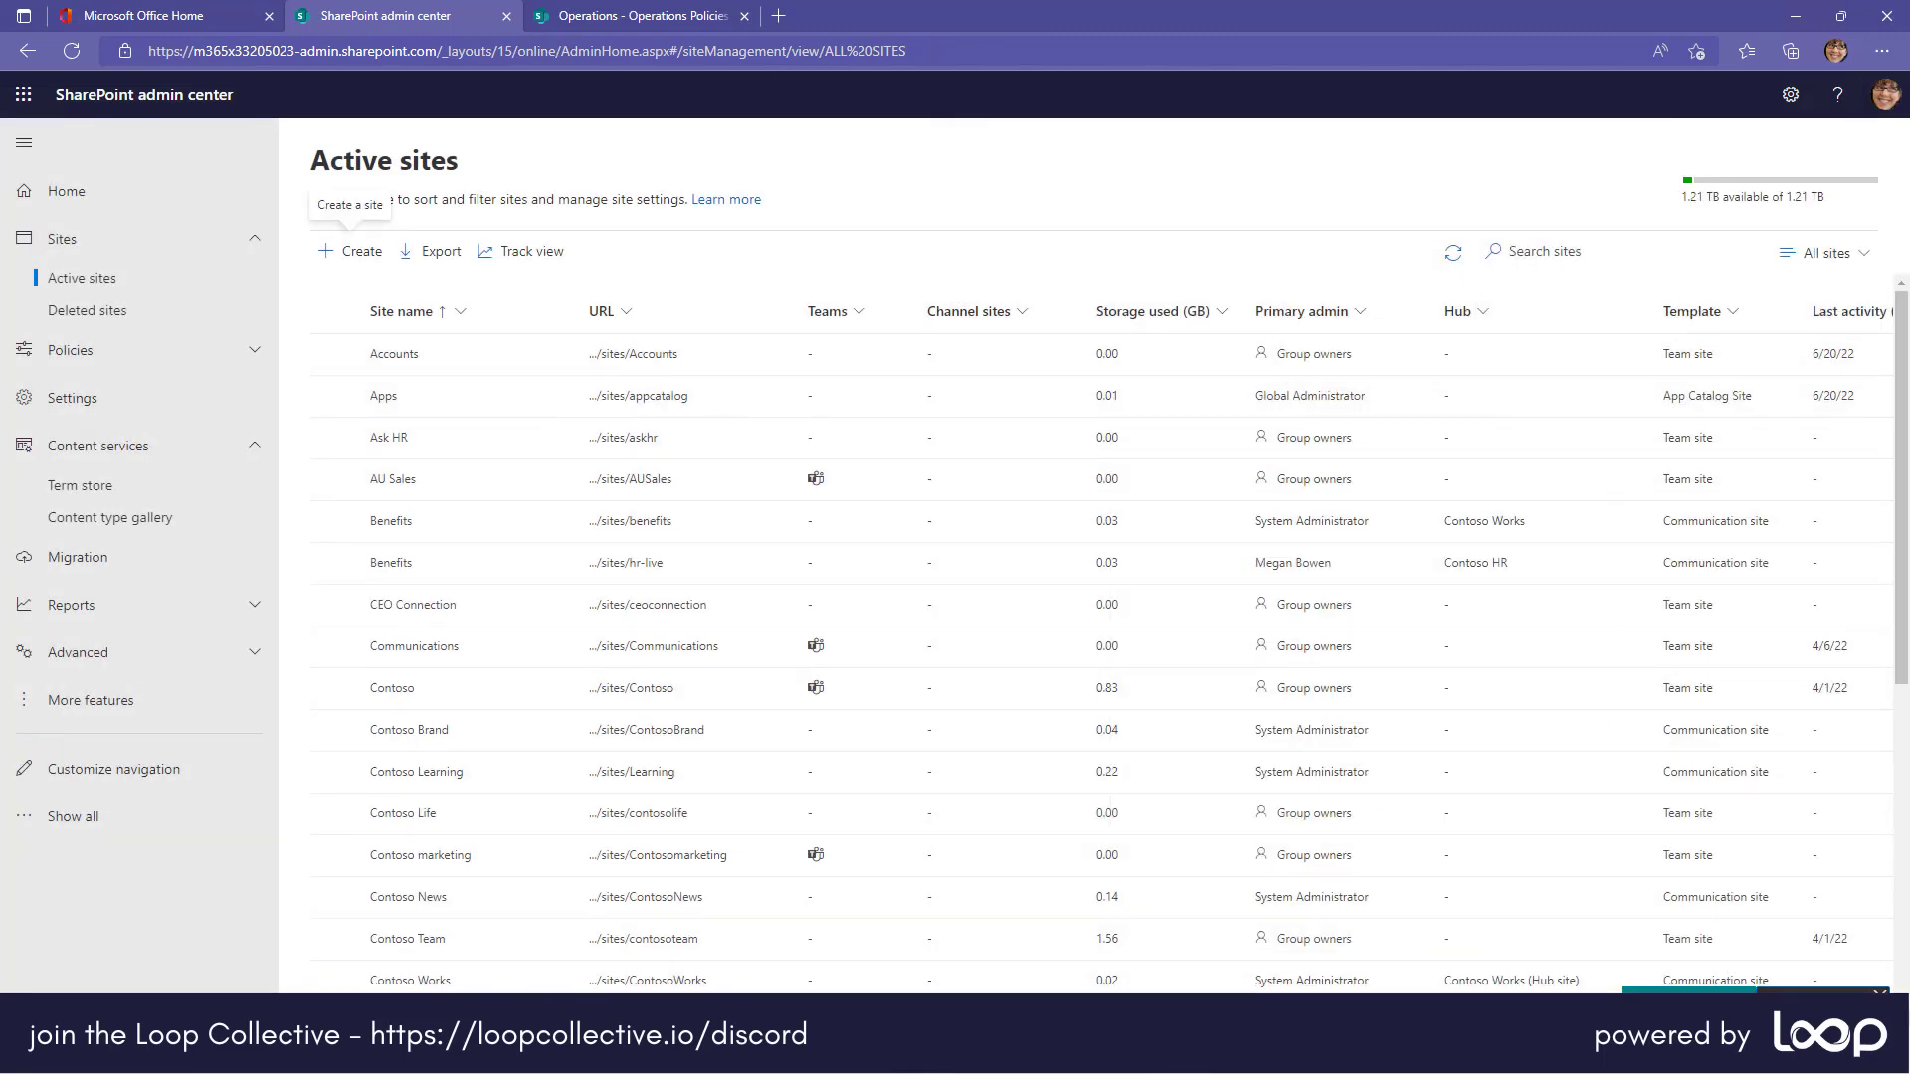
# Step: Sort the Active sites list by date created, newer to older
pyautogui.hscroll(6, 1486, 487)
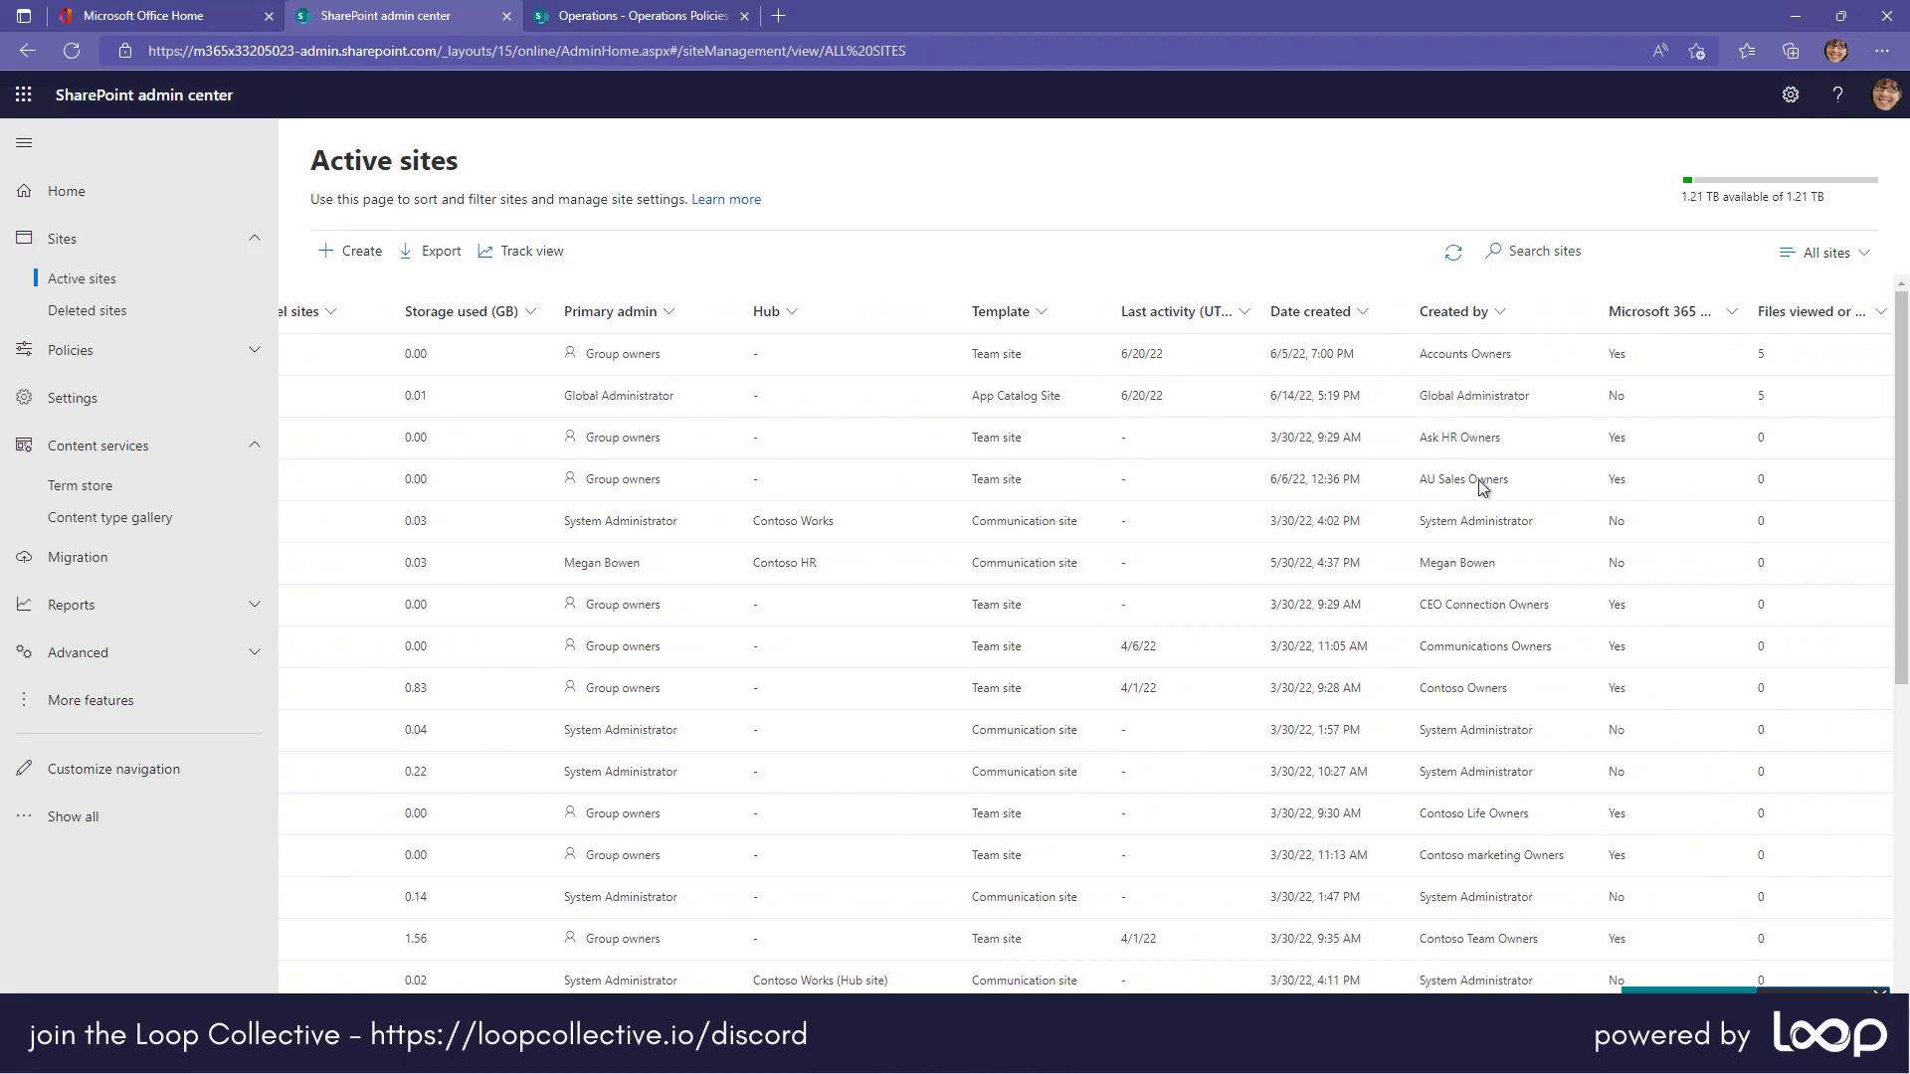
pyautogui.click(1313, 311)
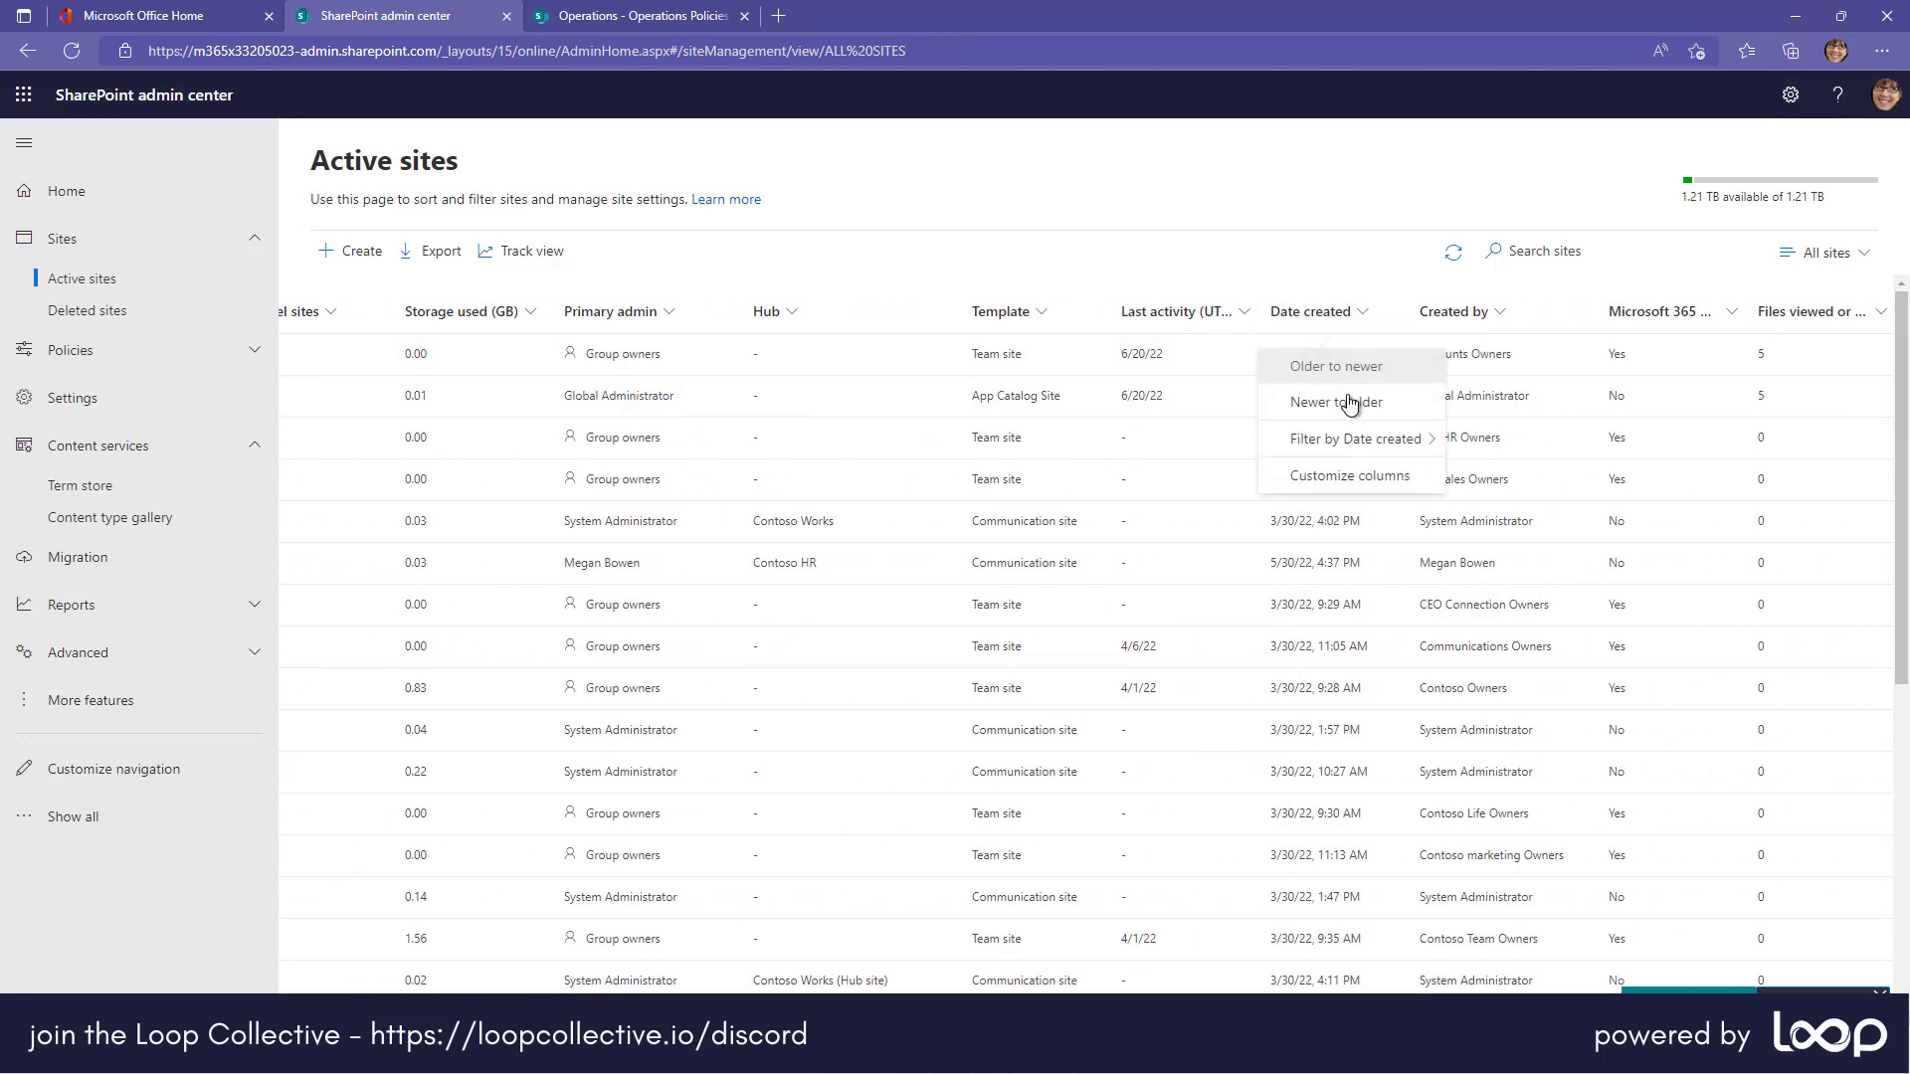
pyautogui.click(1338, 402)
pyautogui.hscroll(-6, 546, 620)
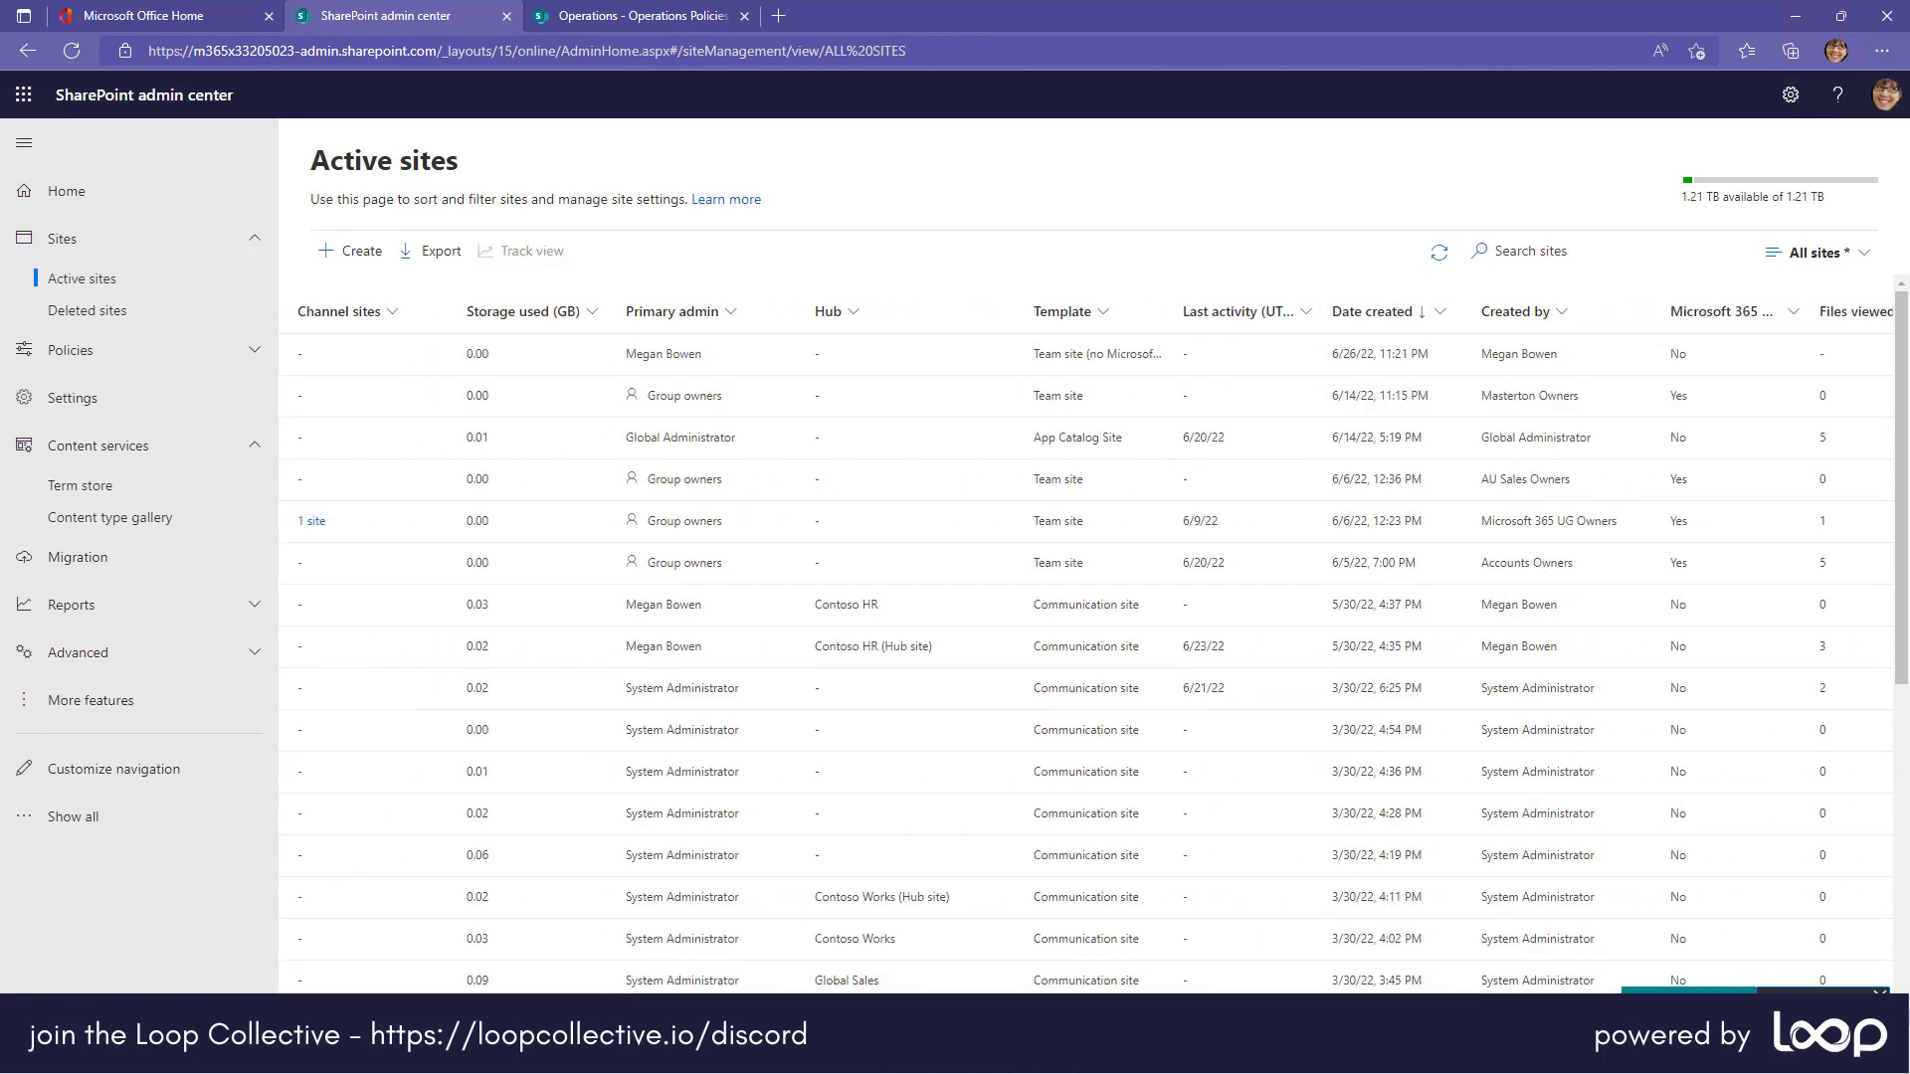
# Step: Open the Policy Library Example site and browse the site templates provided by the organization
pyautogui.click(686, 356)
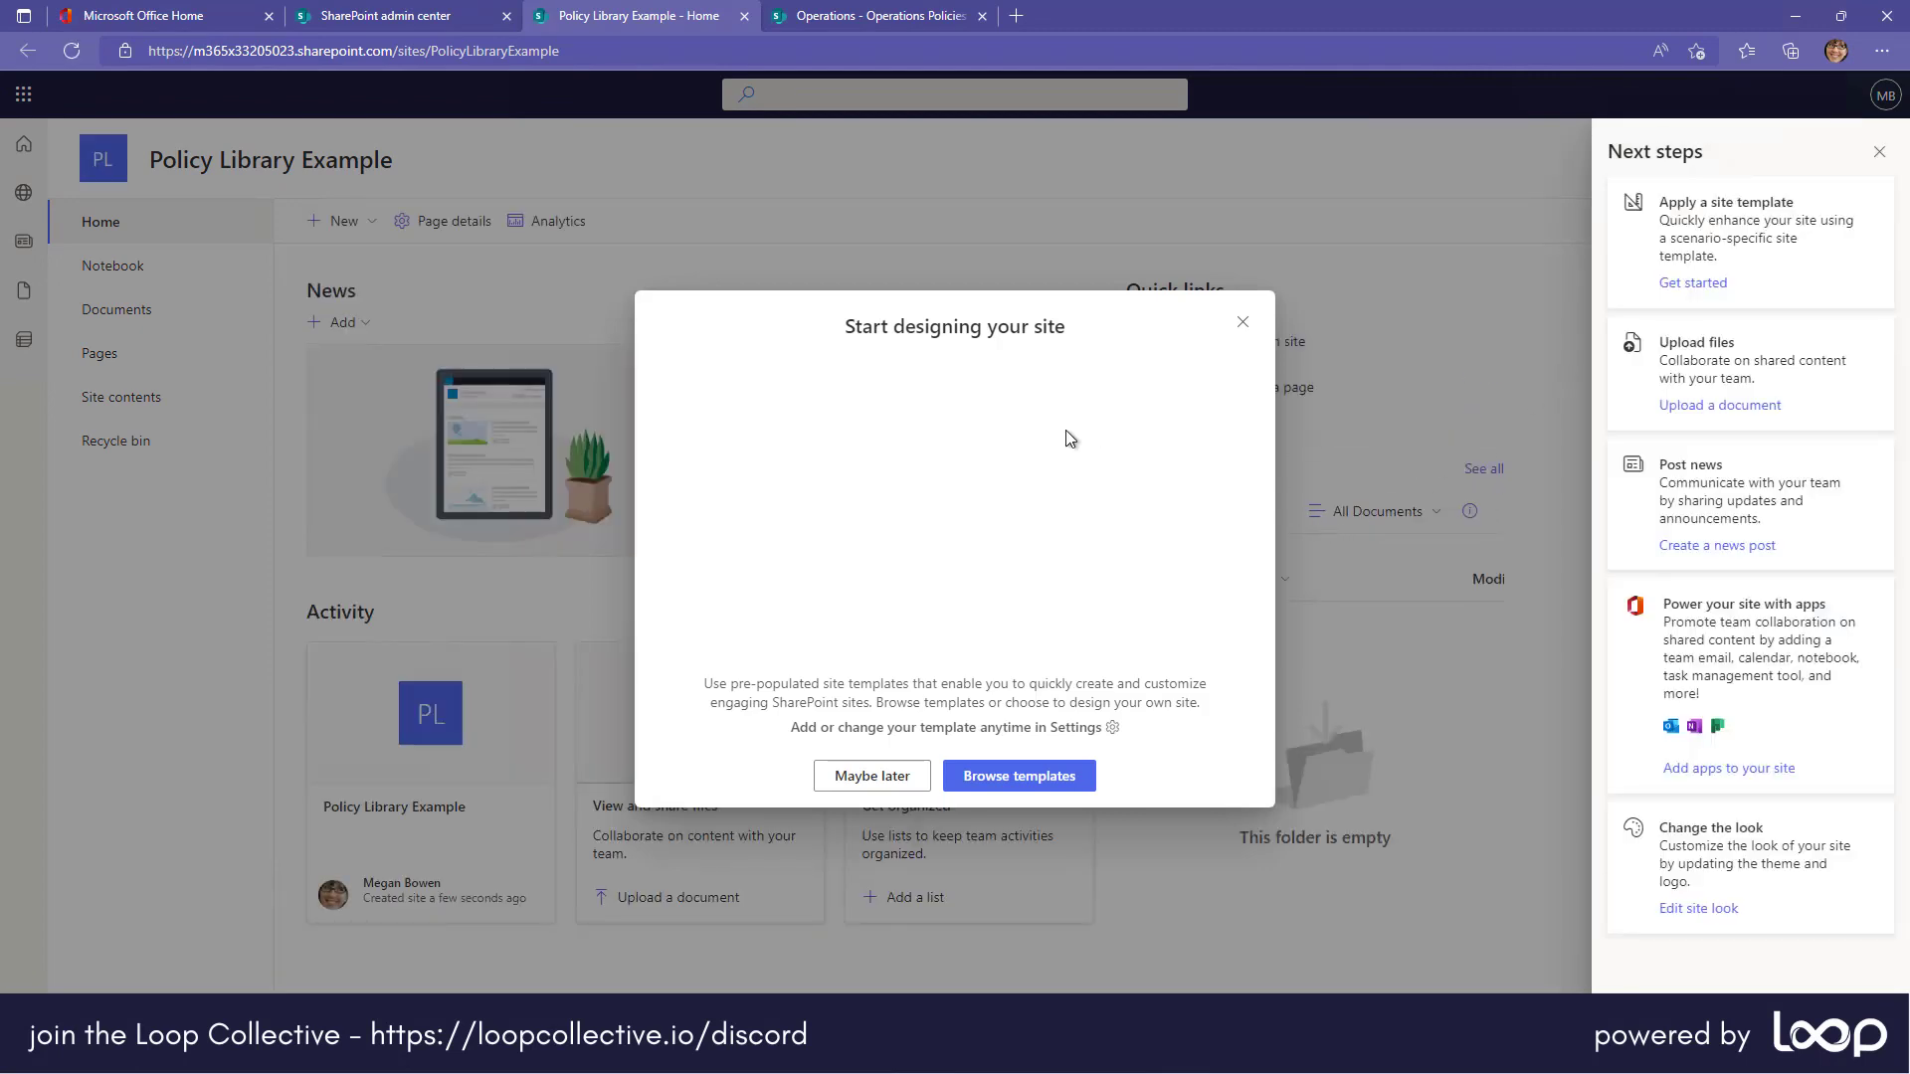
pyautogui.click(1031, 783)
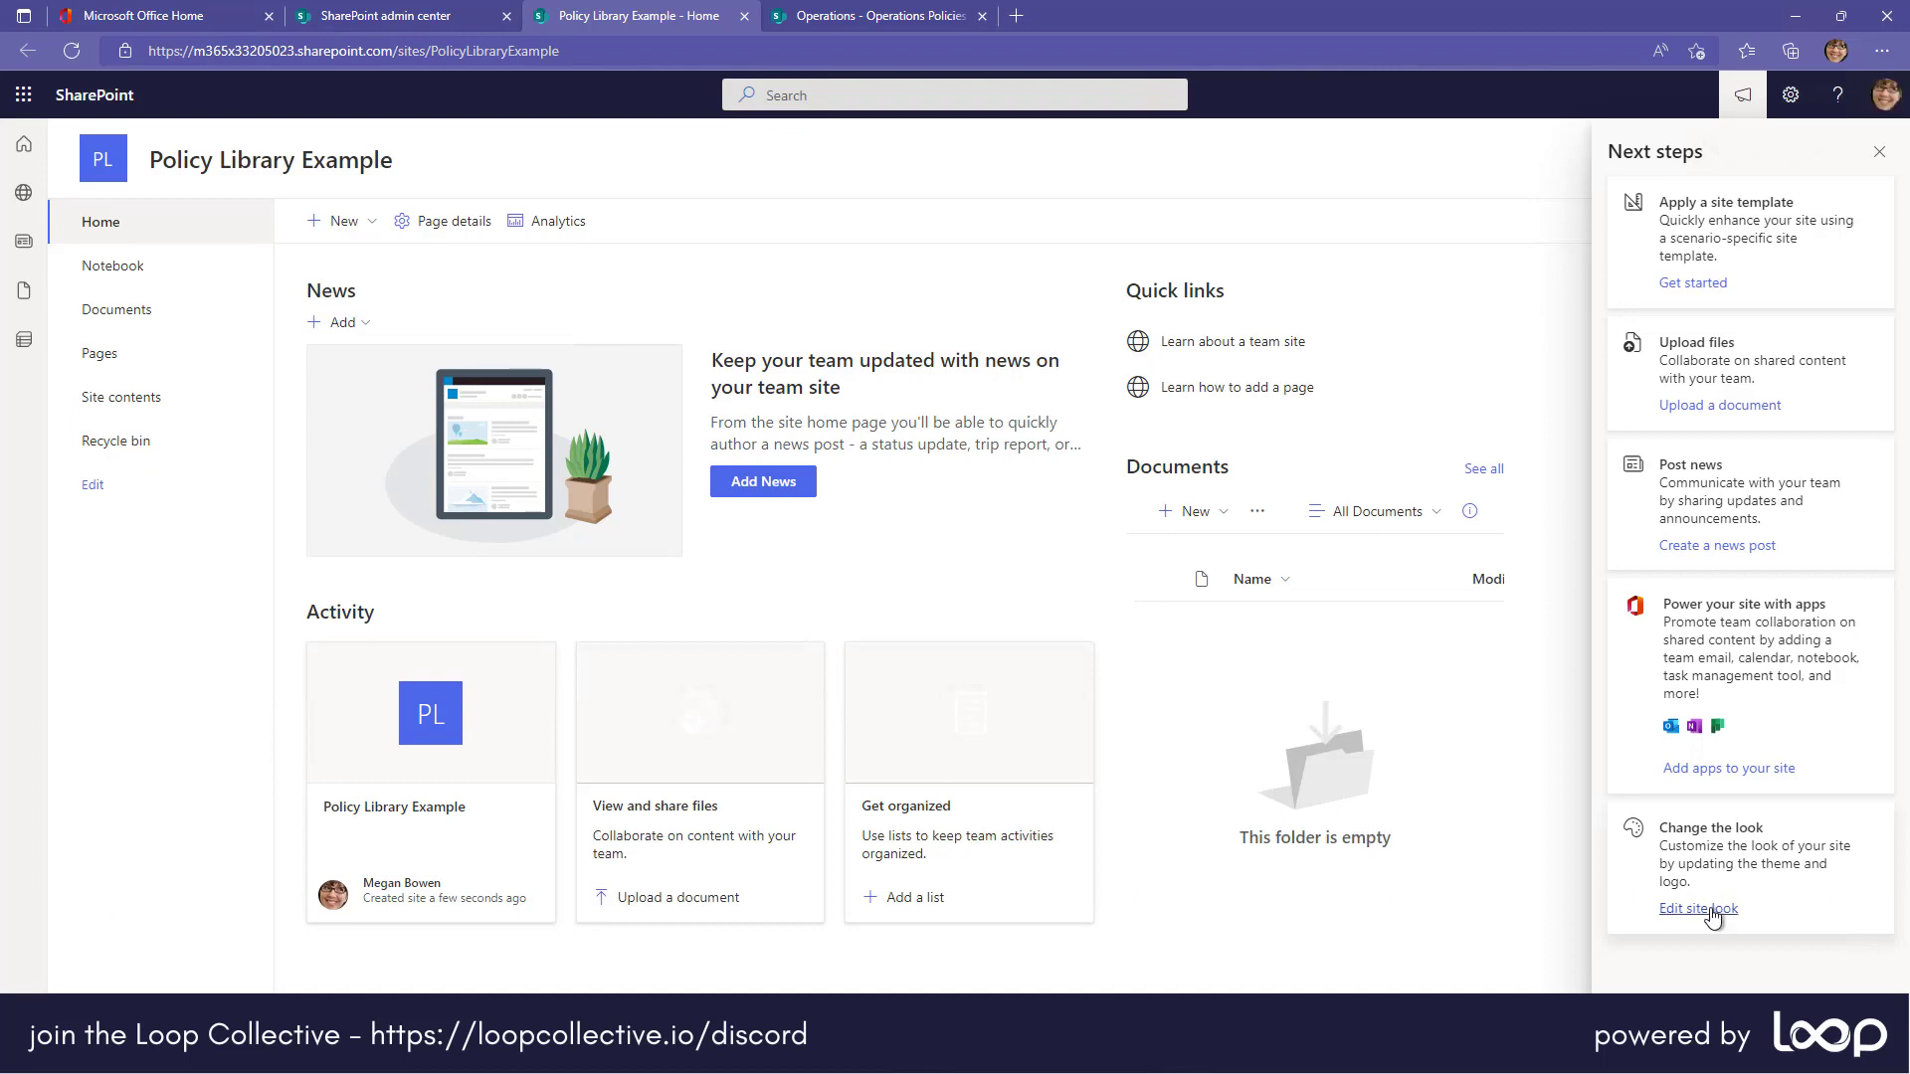
pyautogui.click(1694, 283)
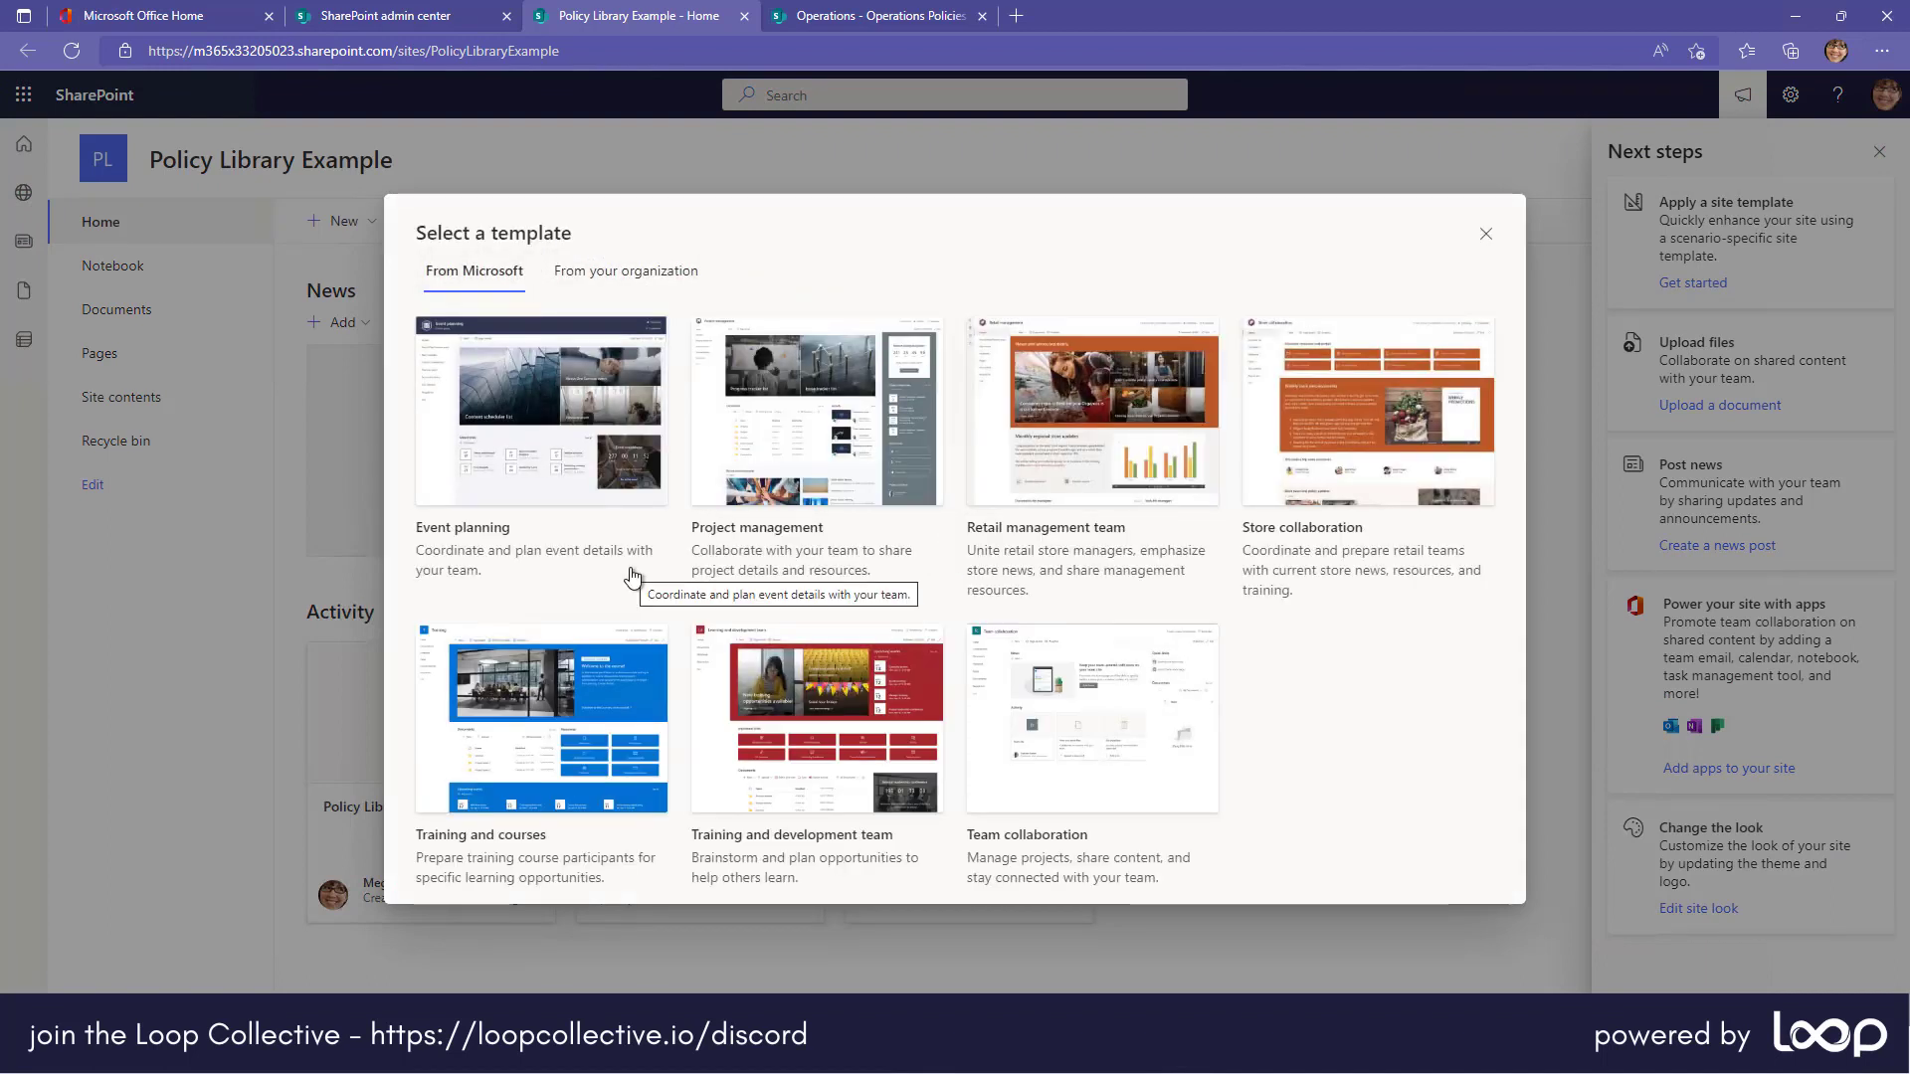
pyautogui.click(606, 275)
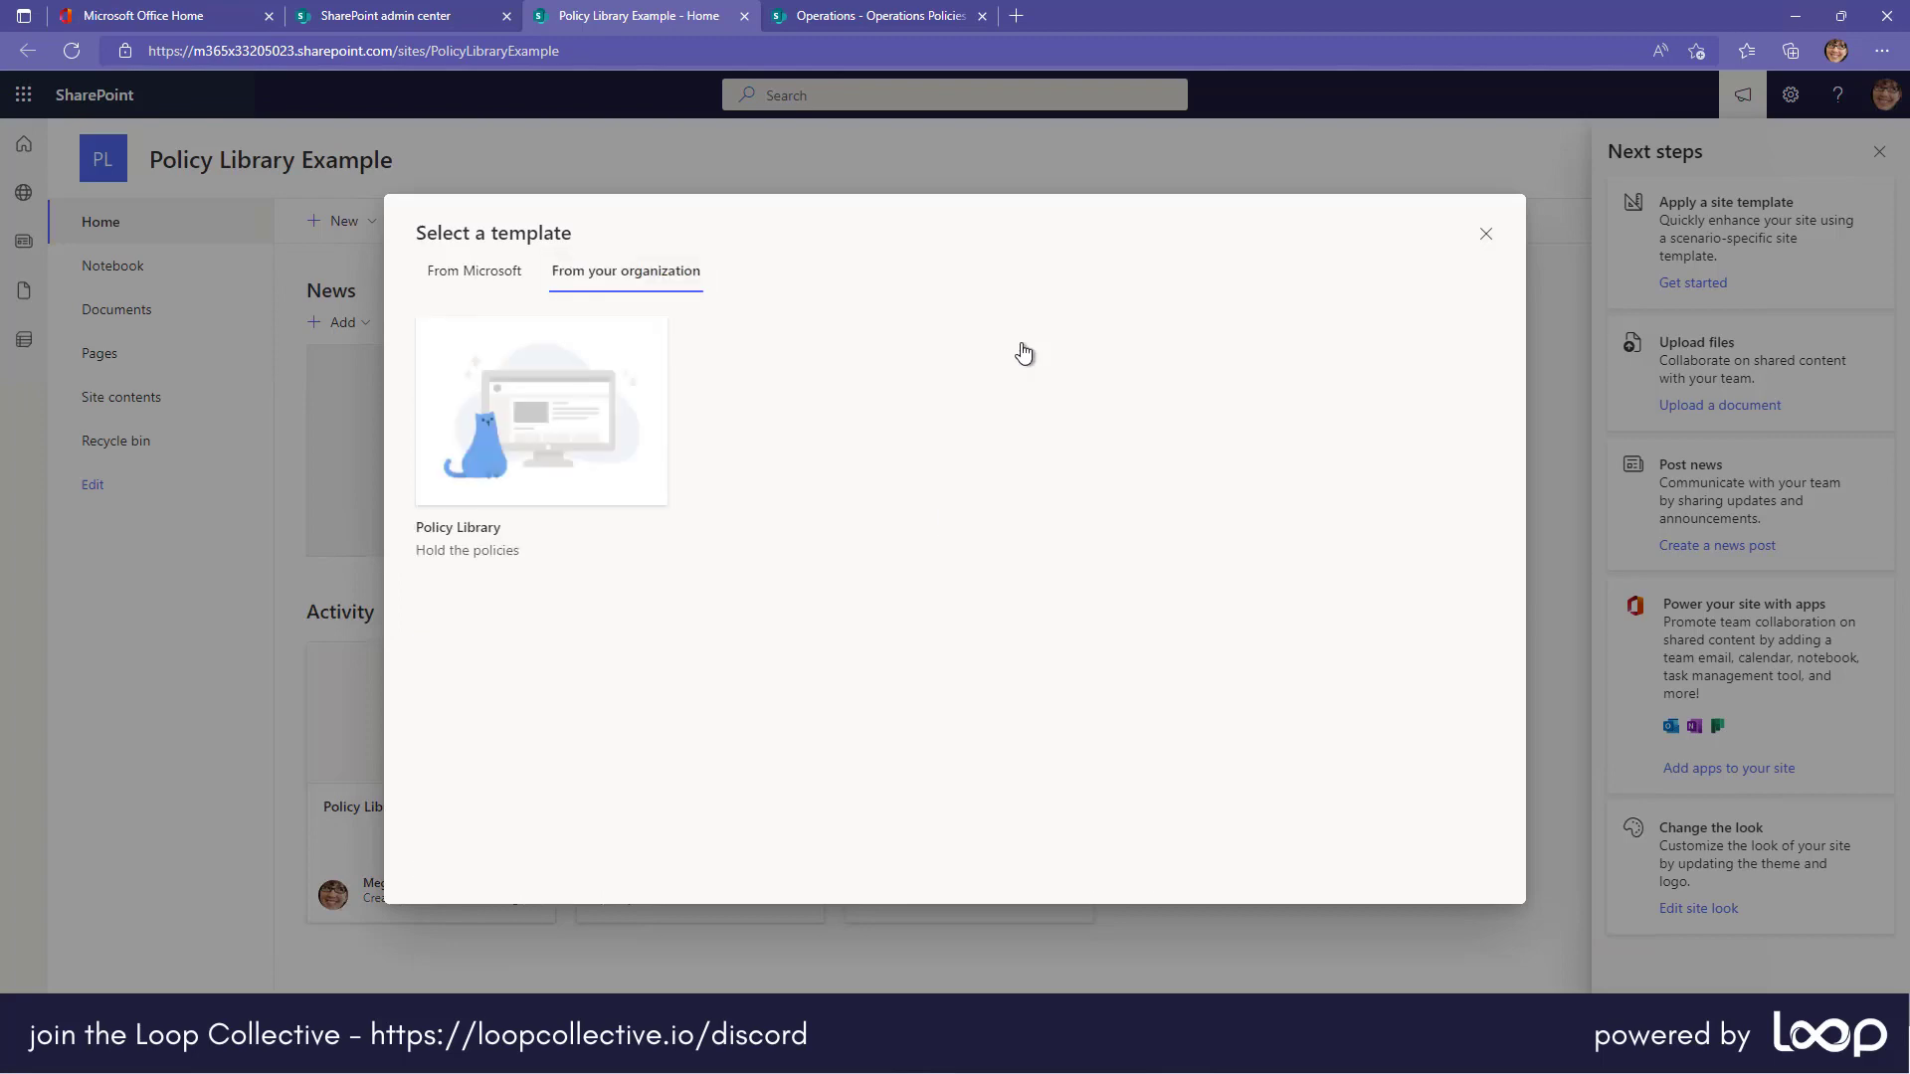
# Step: Review the details of the Policy Library template, apply it to the site, and refresh the site to load the changes
pyautogui.moveTo(545, 457)
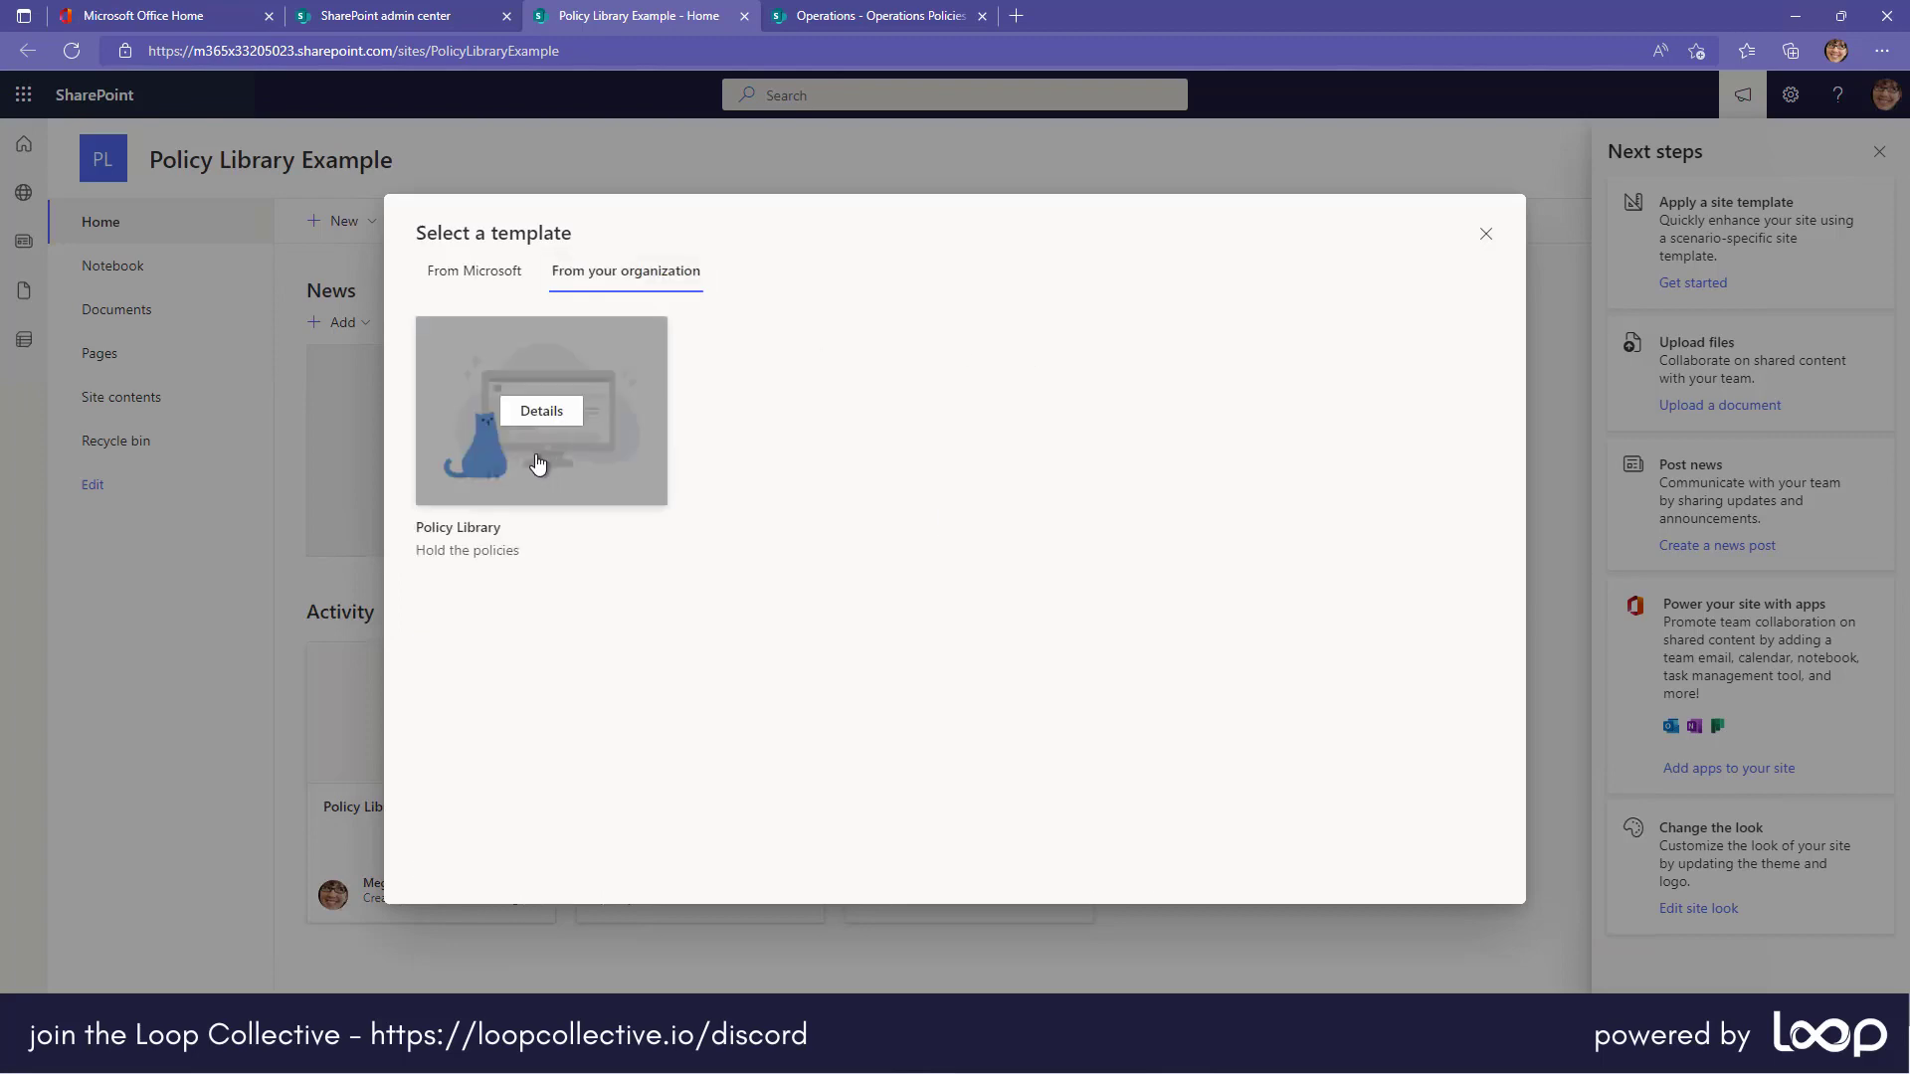
pyautogui.click(537, 411)
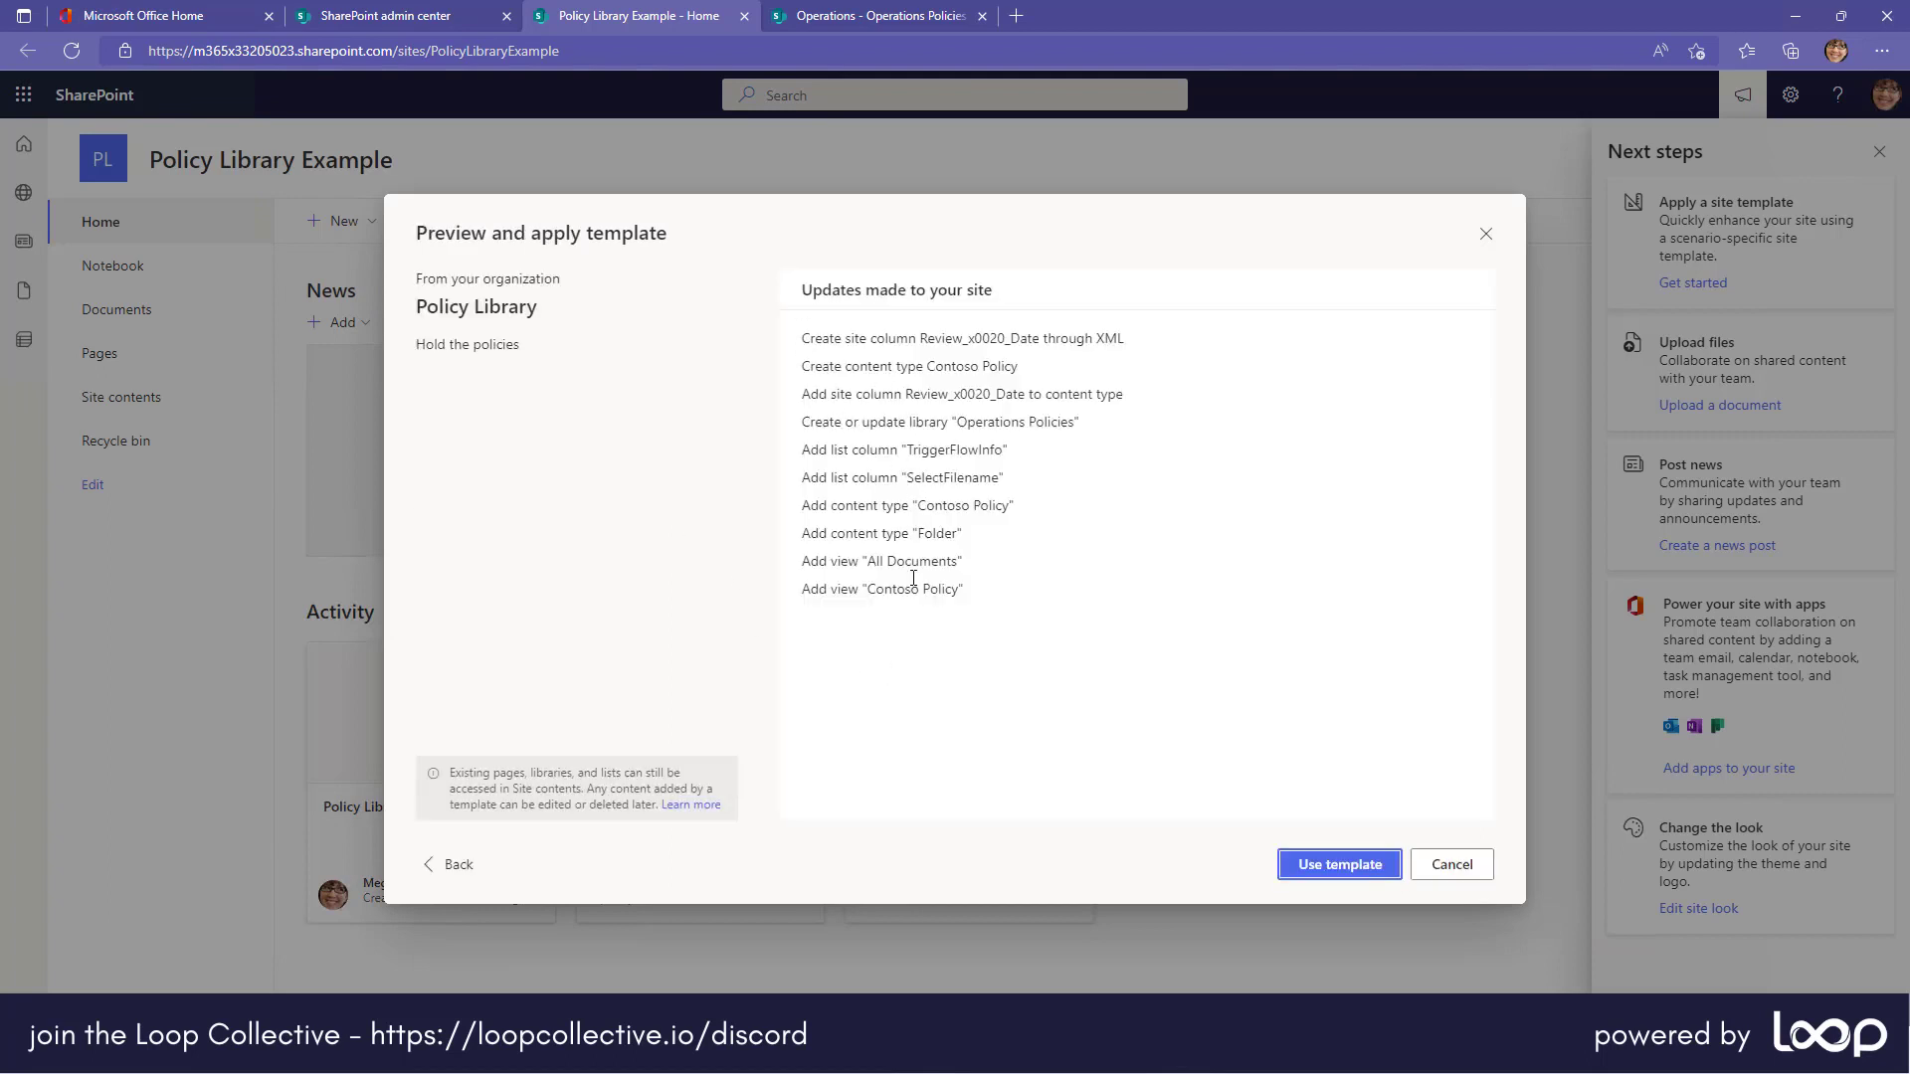
pyautogui.click(1334, 866)
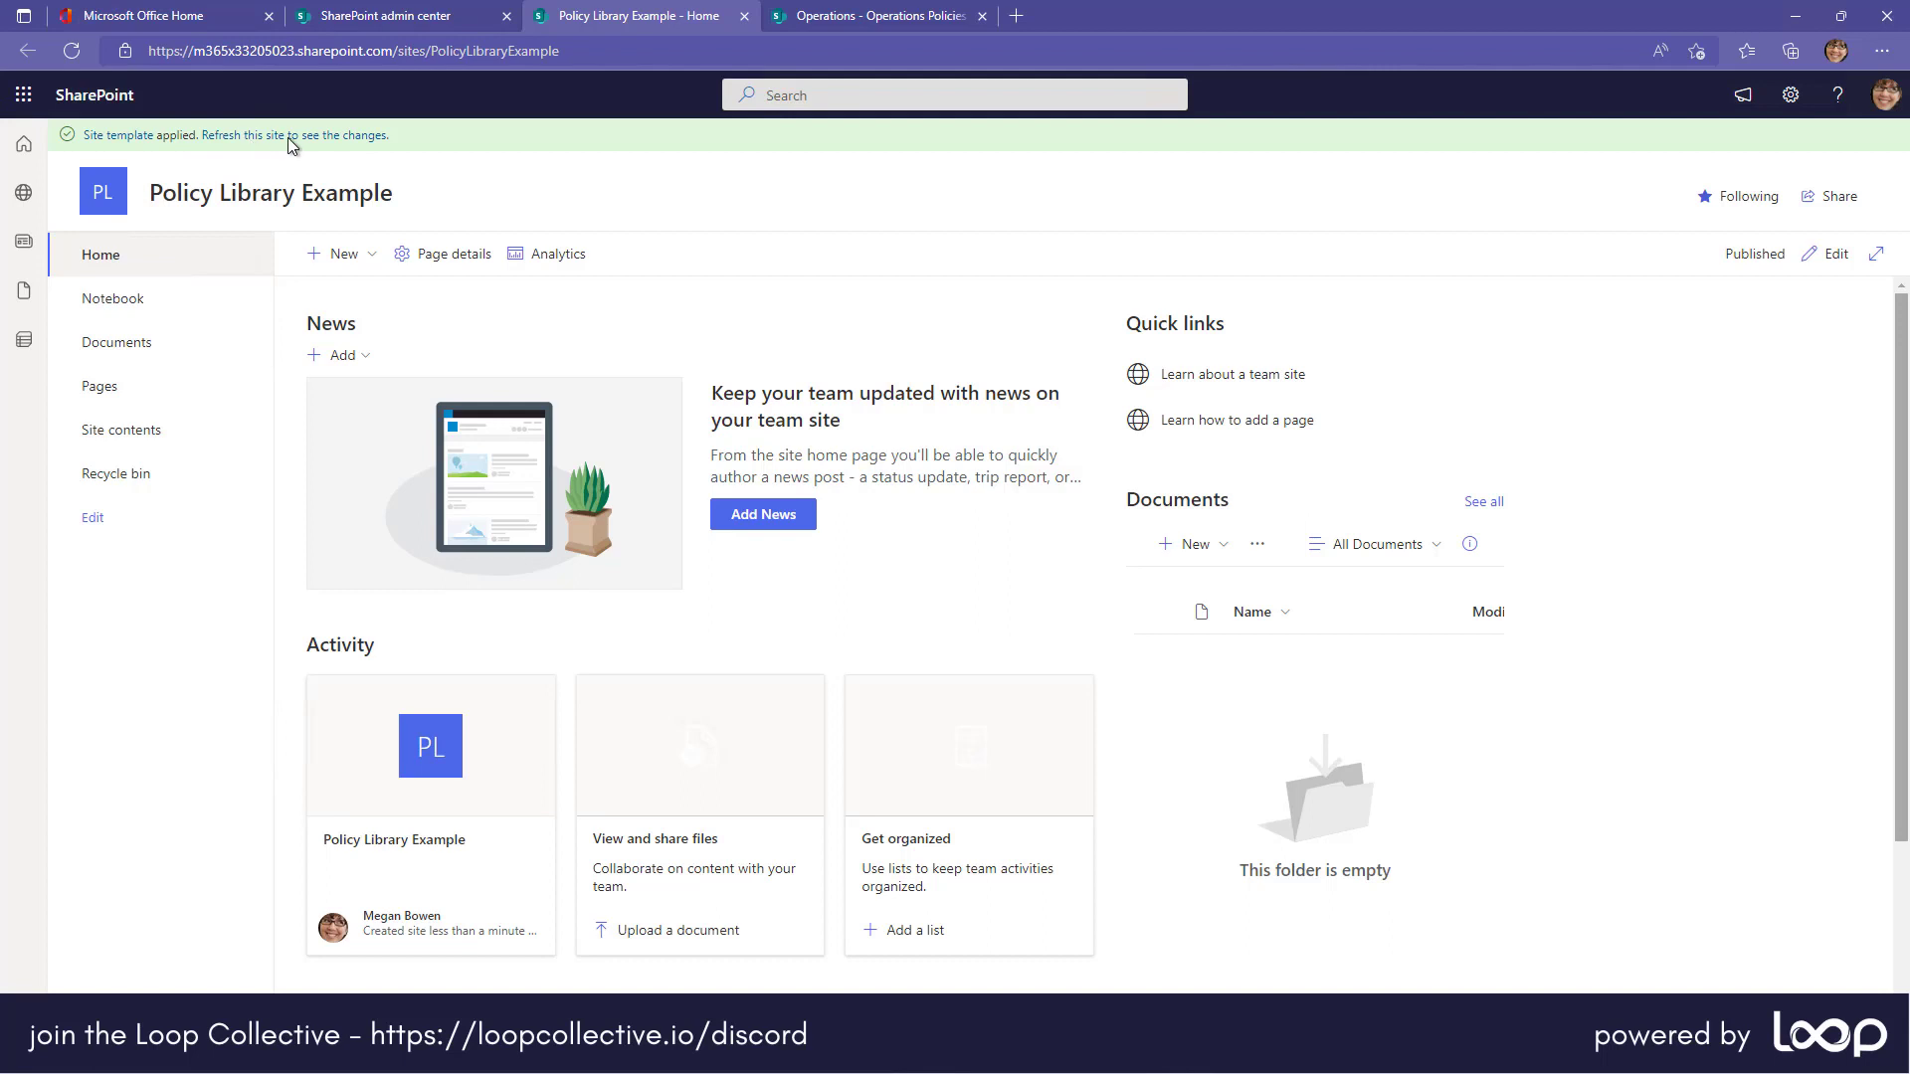
pyautogui.click(360, 137)
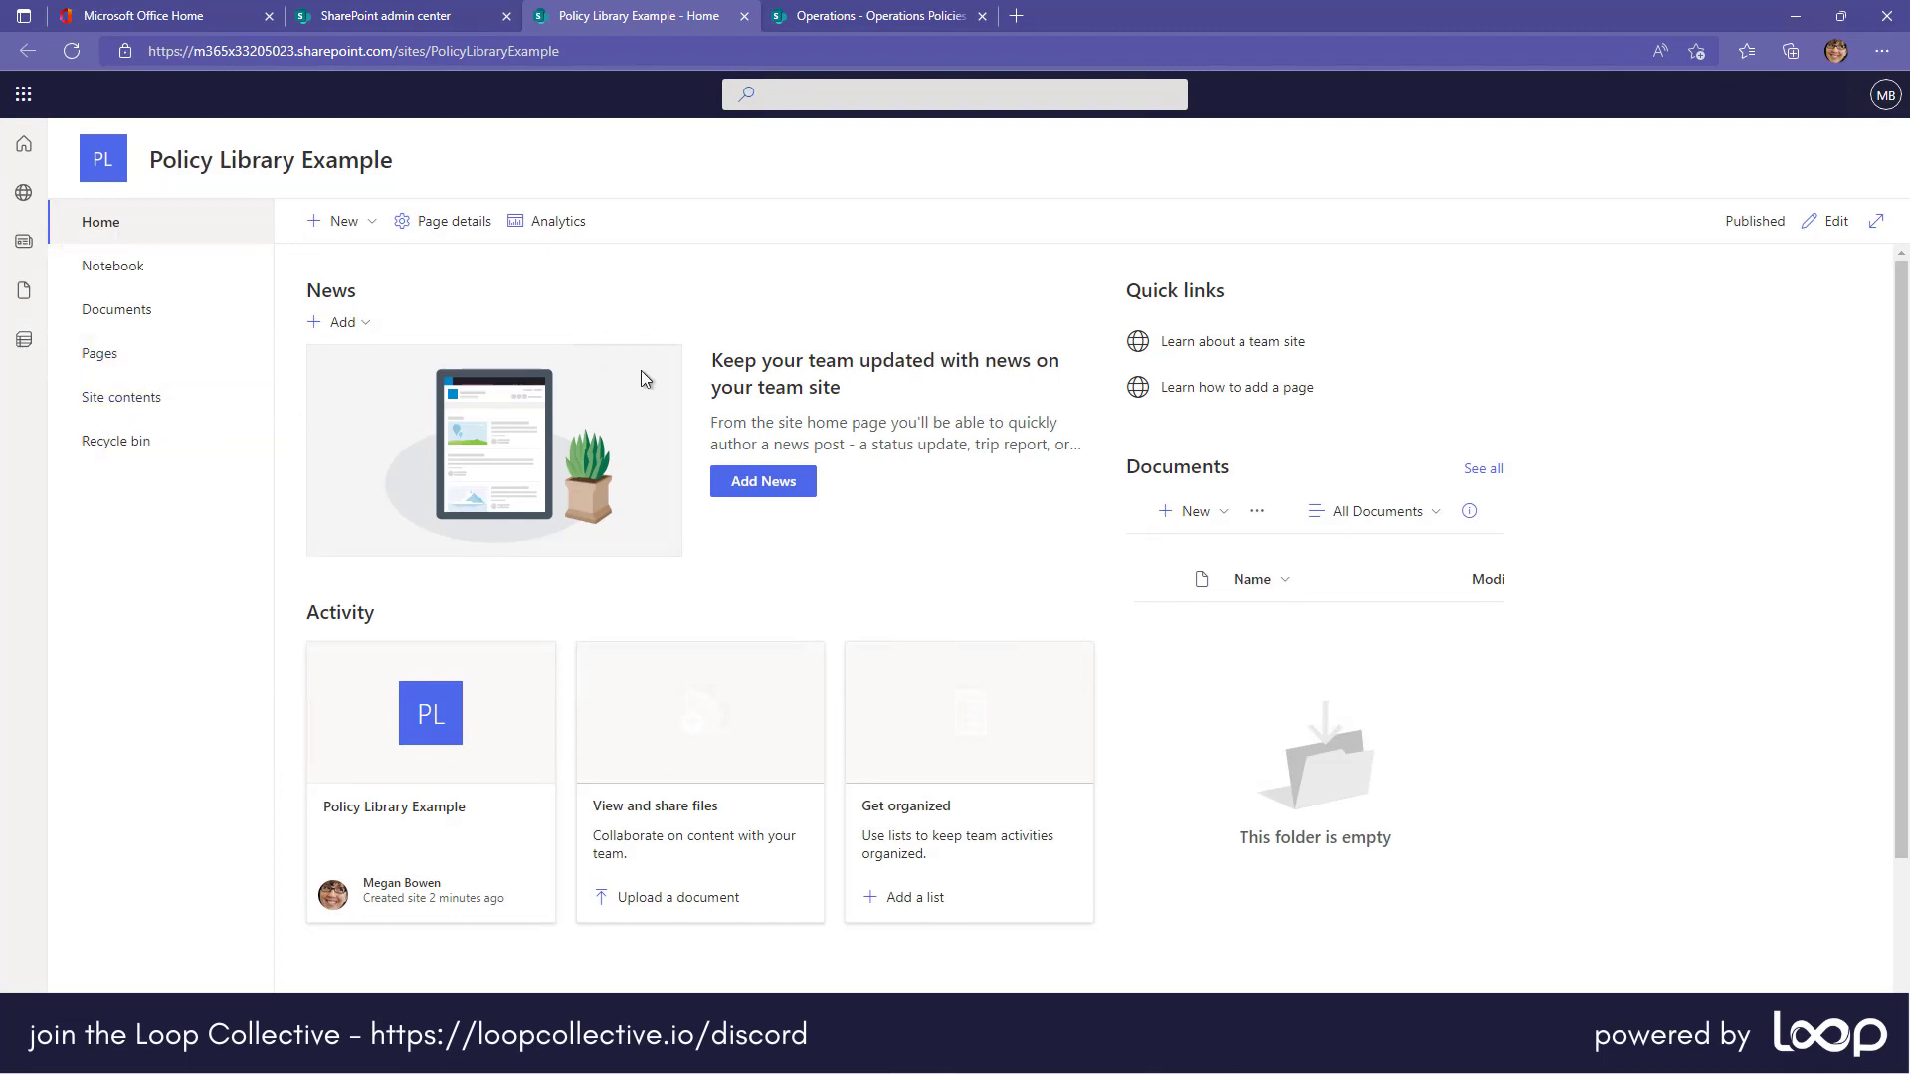
# Step: Open the Operations Policies library from the site contents and check which item types can be created in it
pyautogui.click(142, 402)
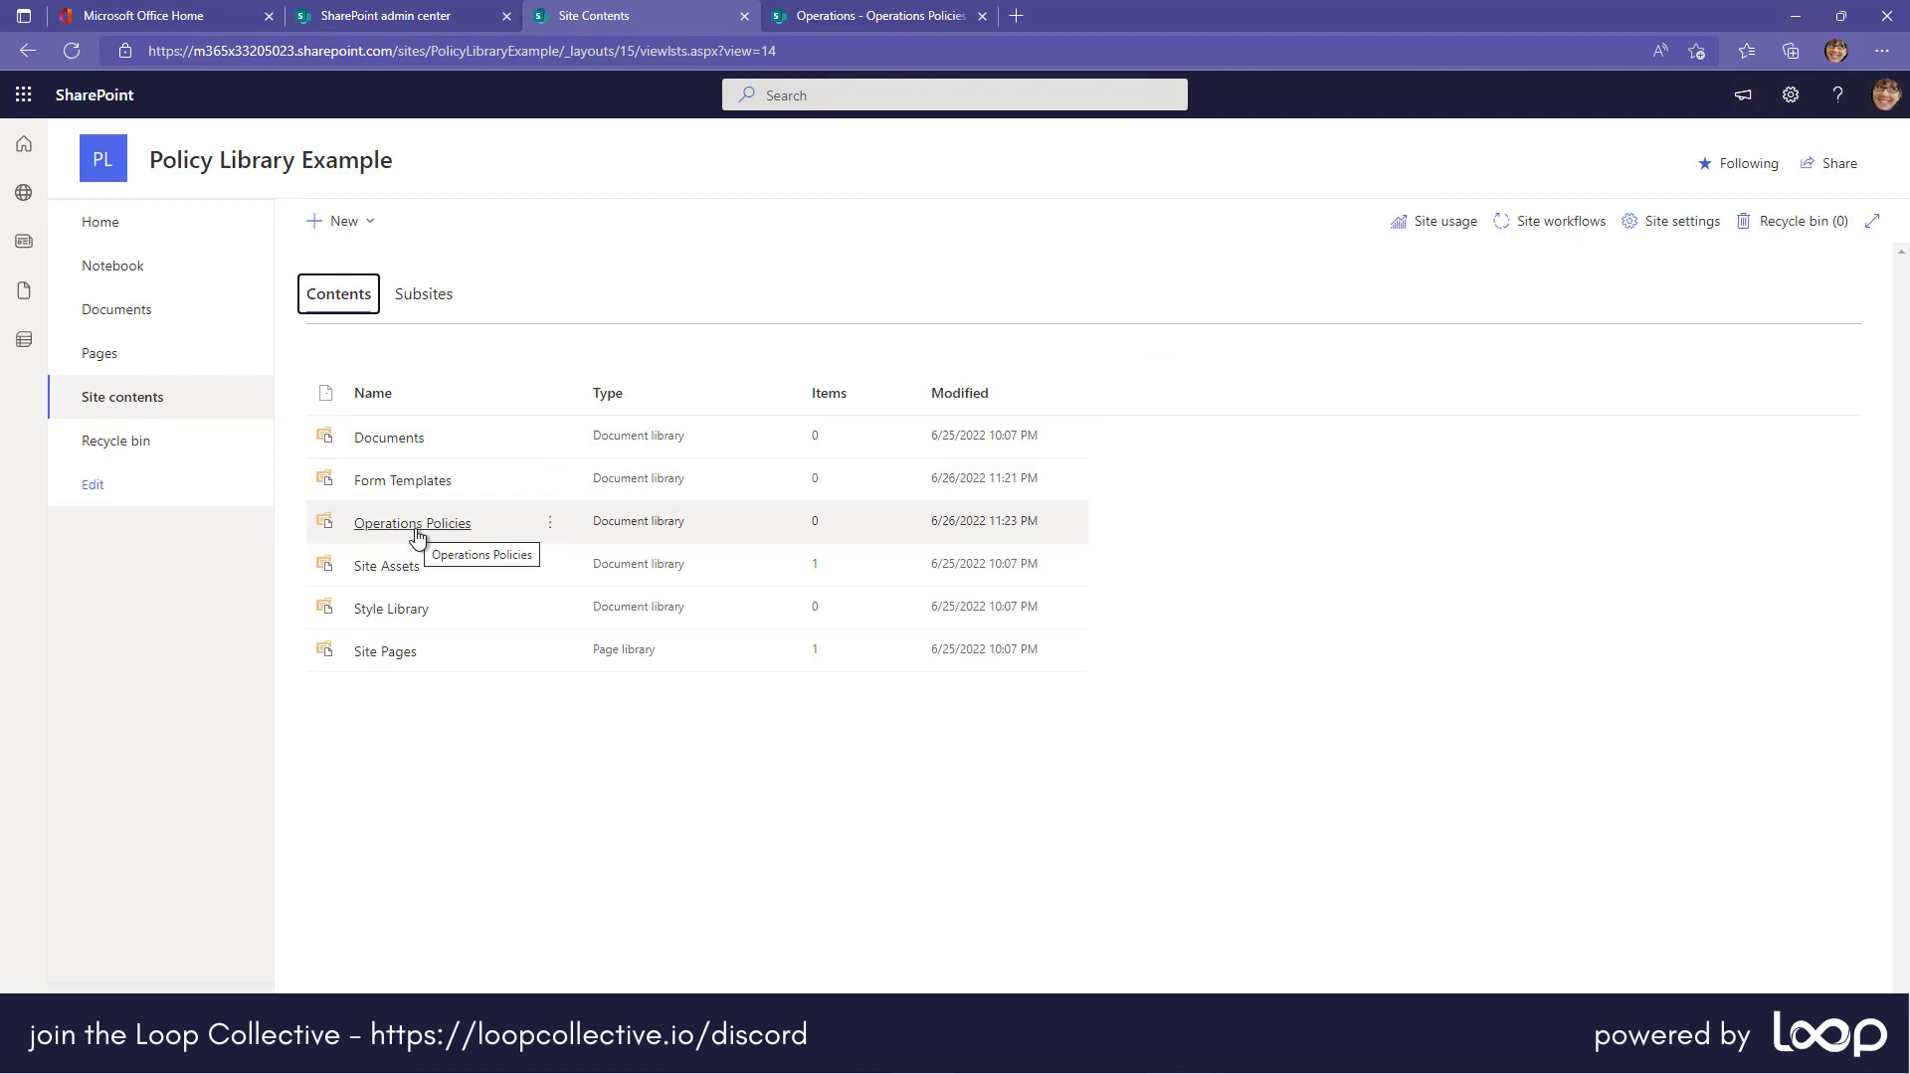
pyautogui.click(416, 526)
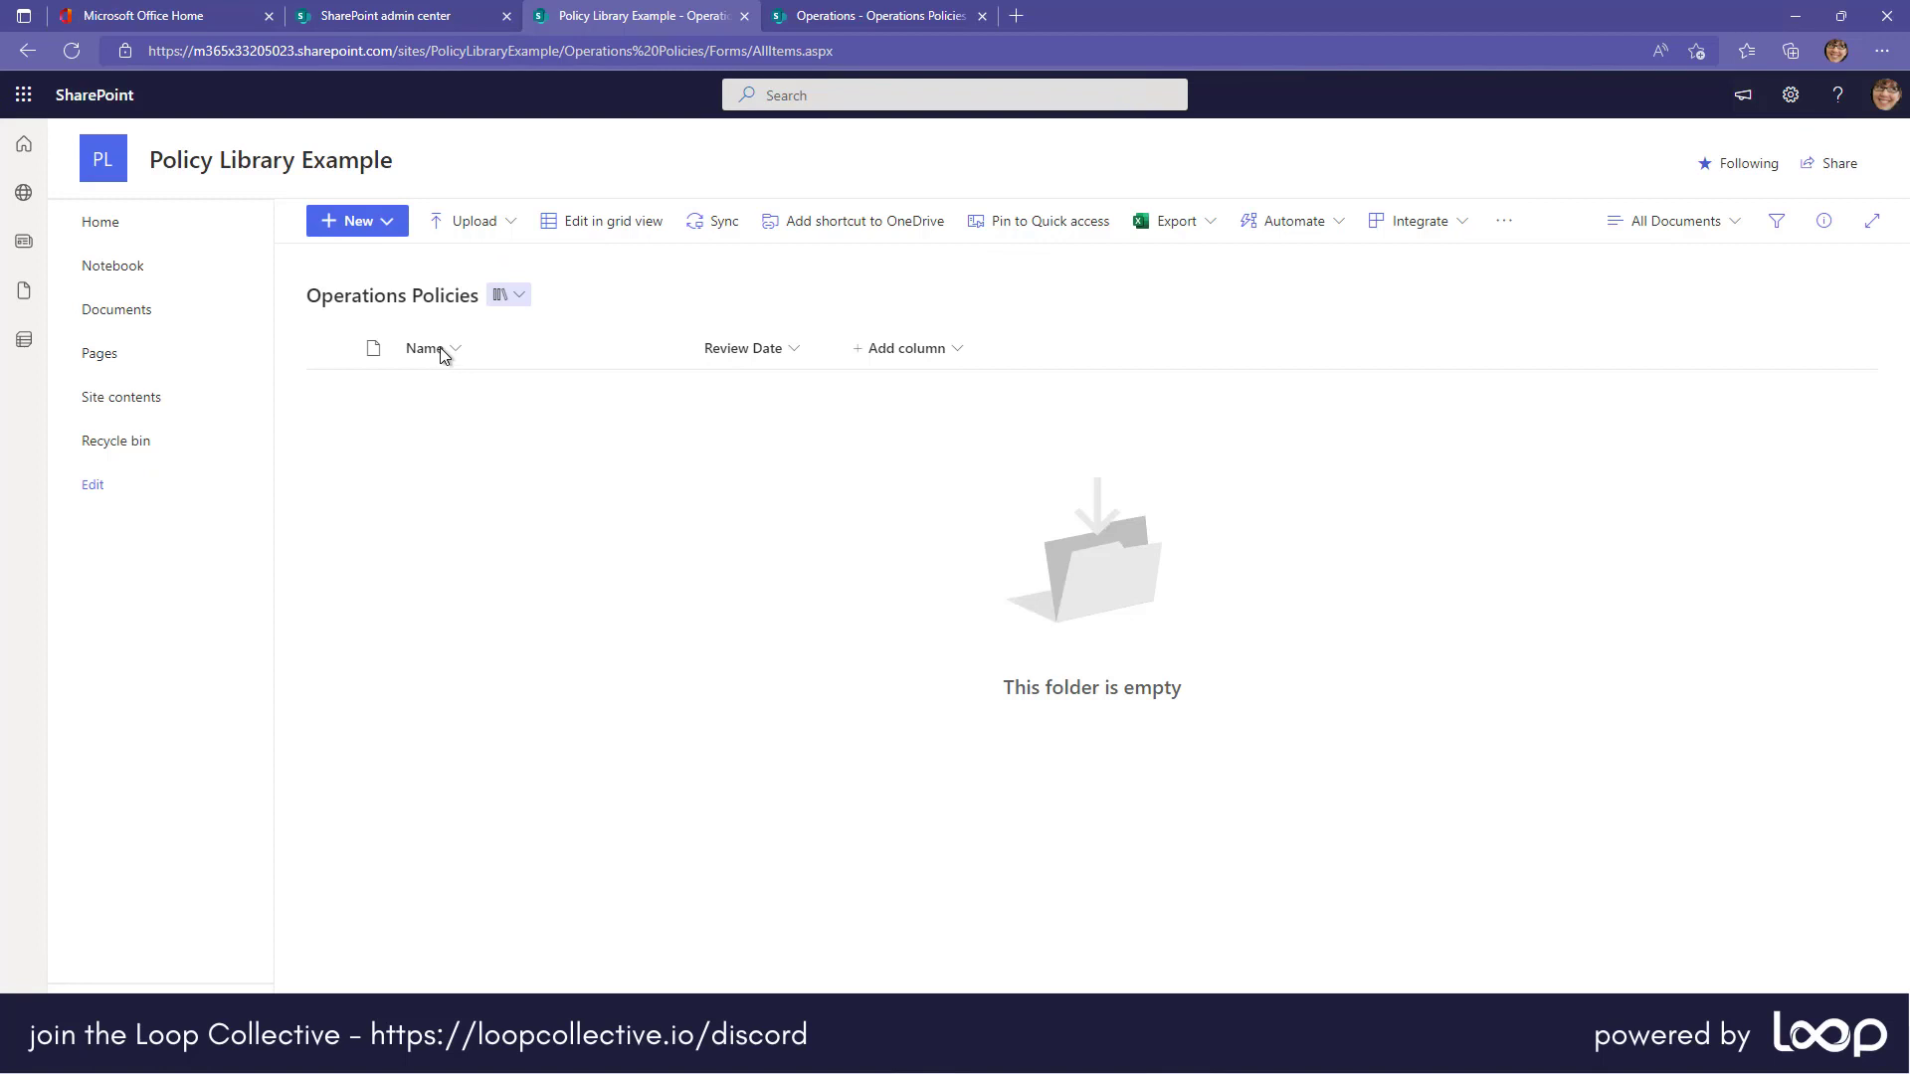
pyautogui.click(391, 222)
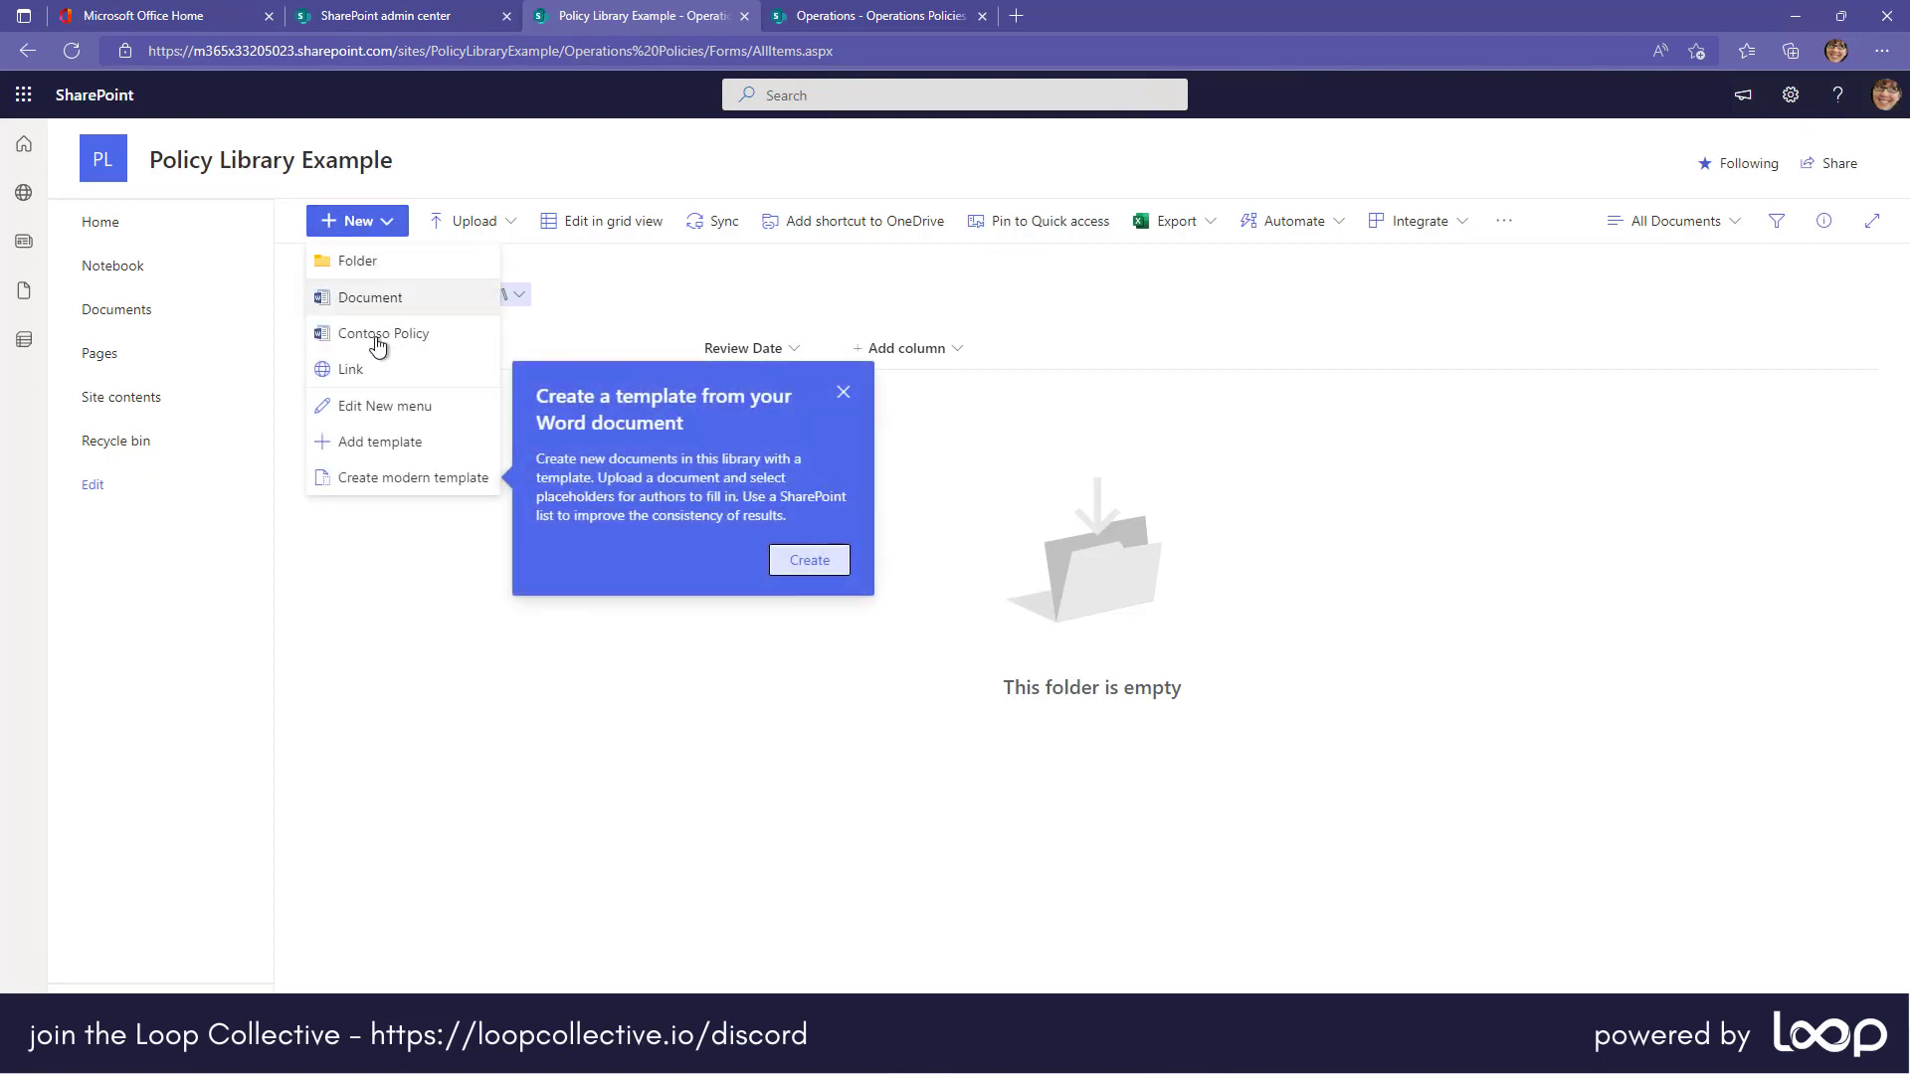